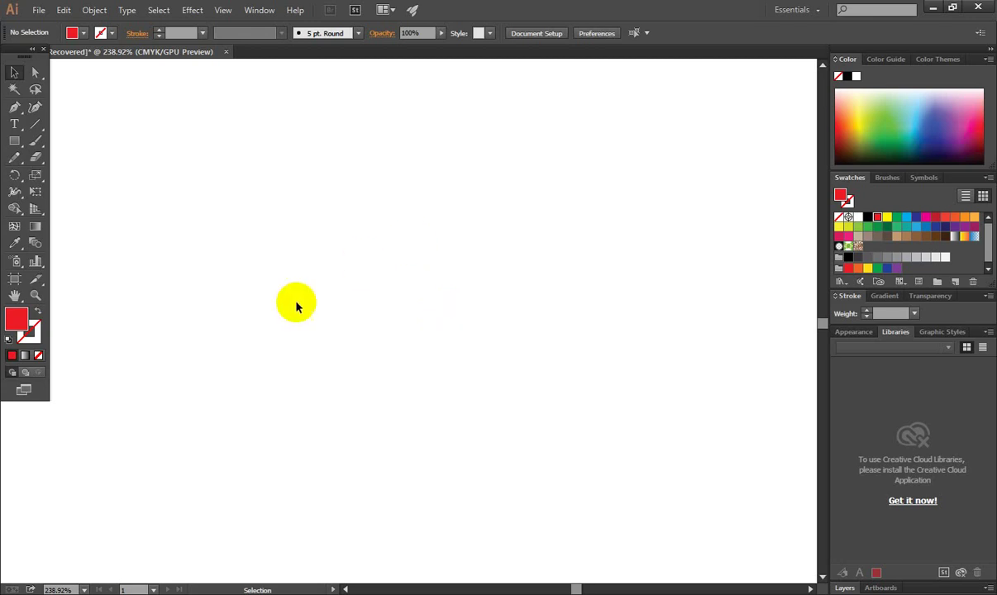
Browse the Rotate/Reflect and Scale/Shear tool flyouts without changing tools.
left_click(15, 173)
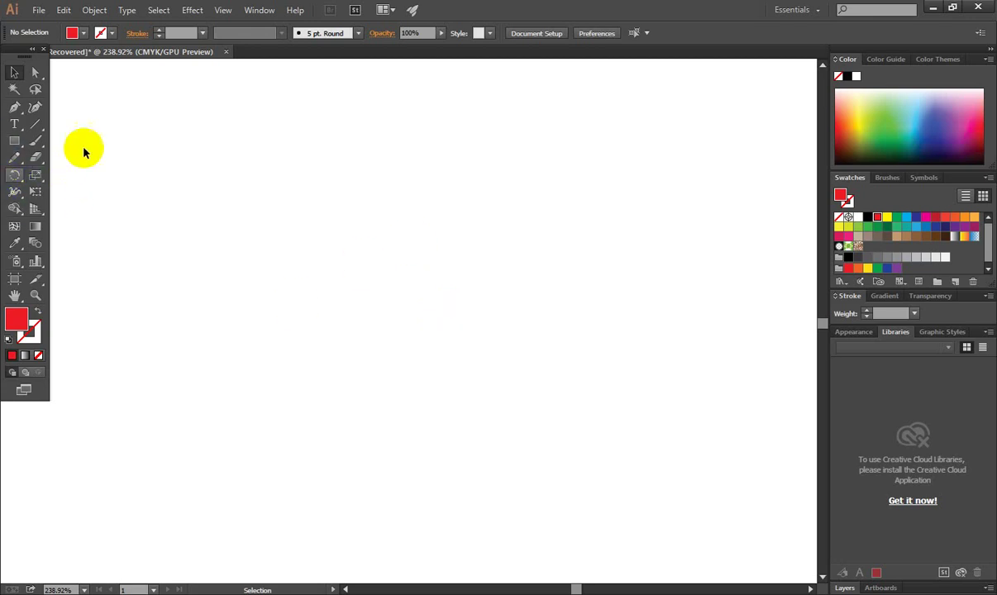
left_click(16, 176)
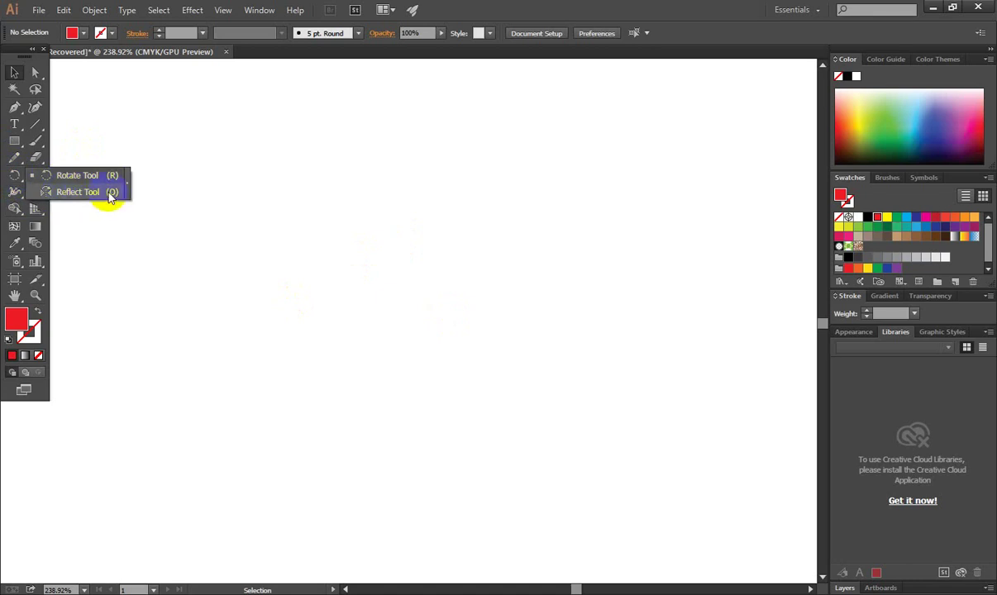
left_click(109, 192)
left_click(32, 180)
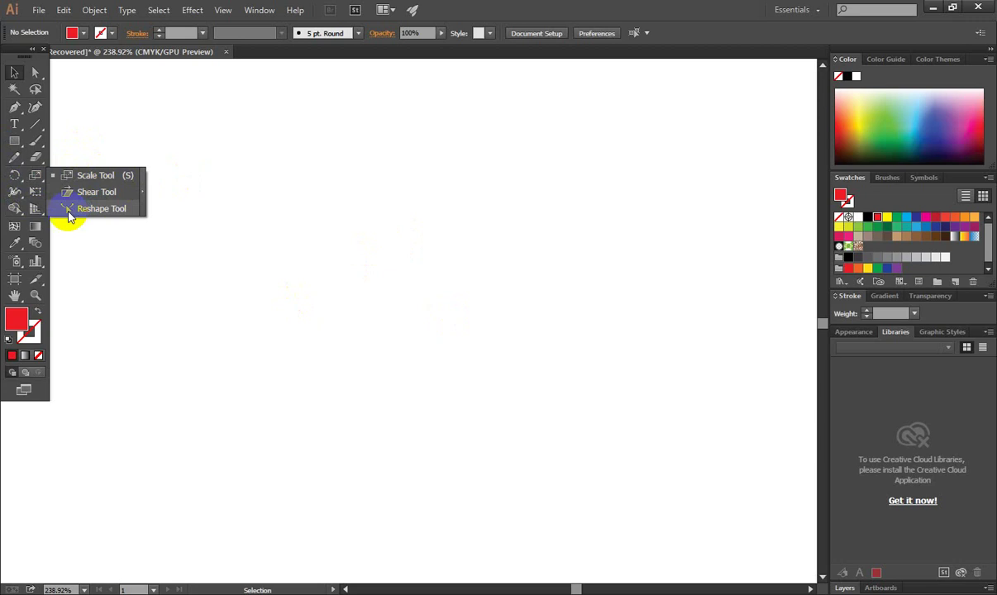
left_click(246, 245)
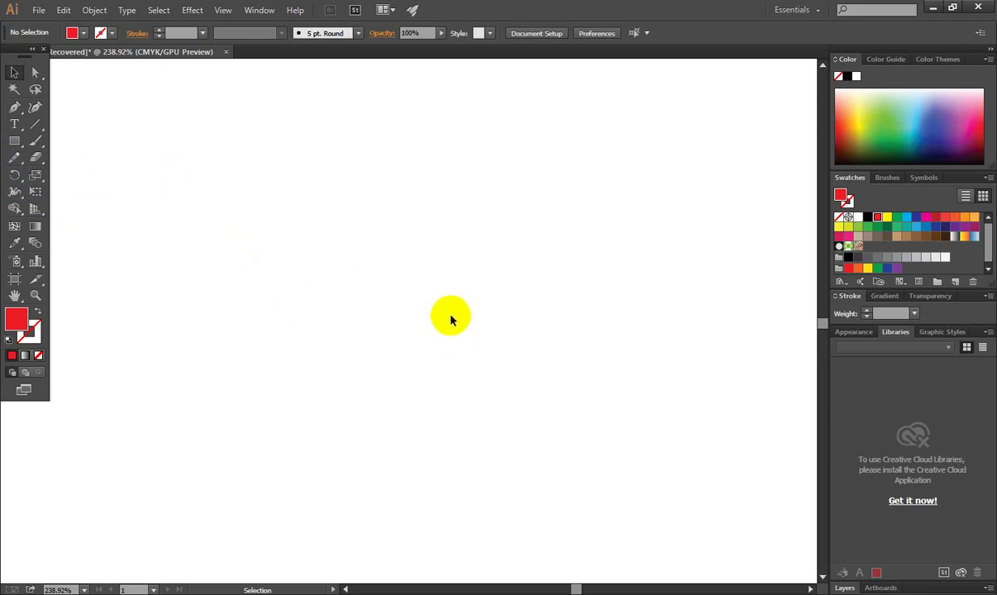
Pick the Ellipse Tool from the Rectangle tool group.
left_click(15, 177)
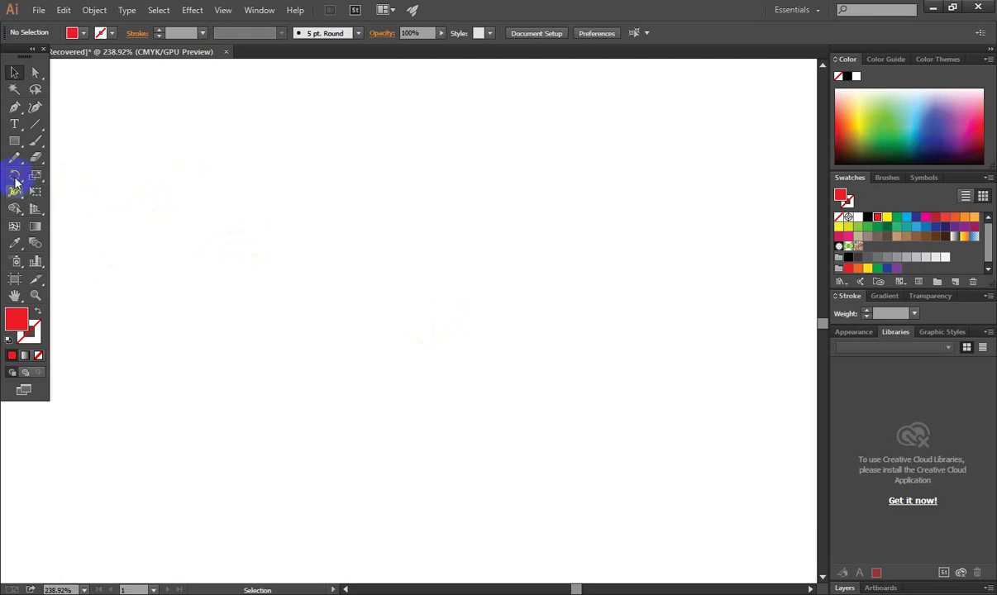
left_click(88, 176)
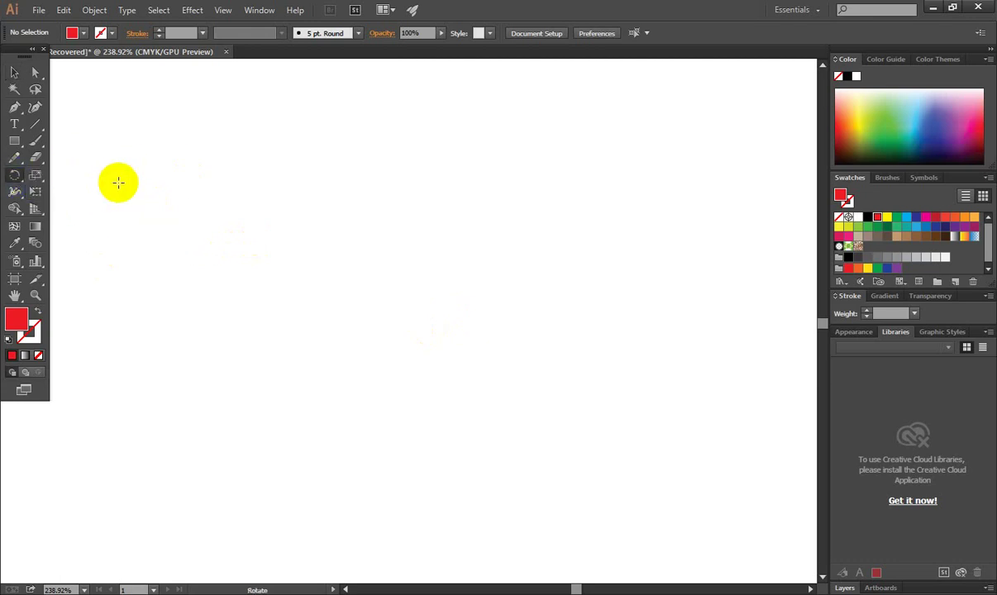
mouse_move(15, 142)
left_mouse_down()
mouse_move(117, 178)
mouse_move(76, 174)
left_mouse_up()
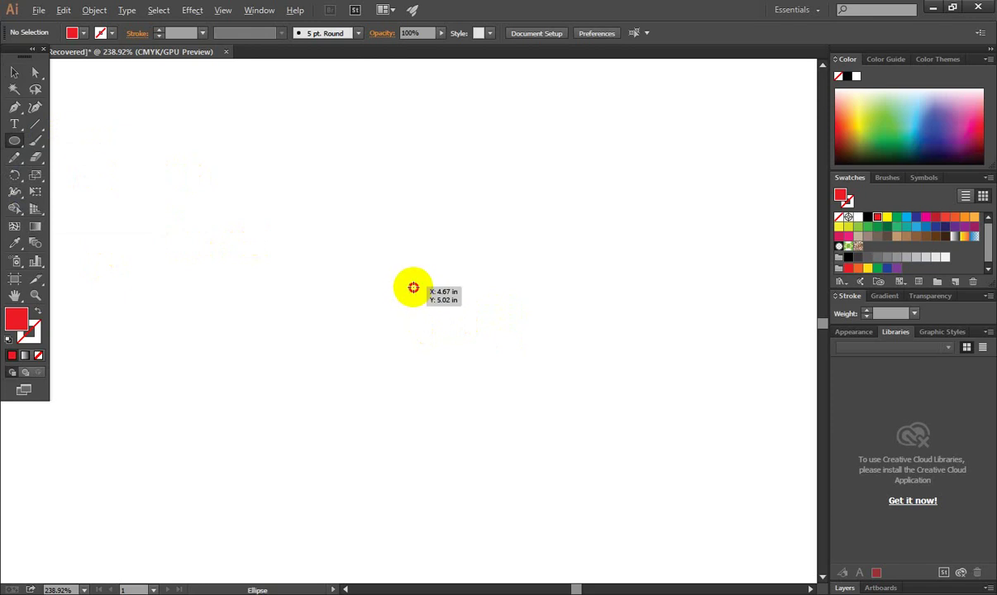
Draw a circle about 1.26 in wide near the artboard centre and select it.
left_click_drag(413, 288, 449, 362)
left_click(14, 72)
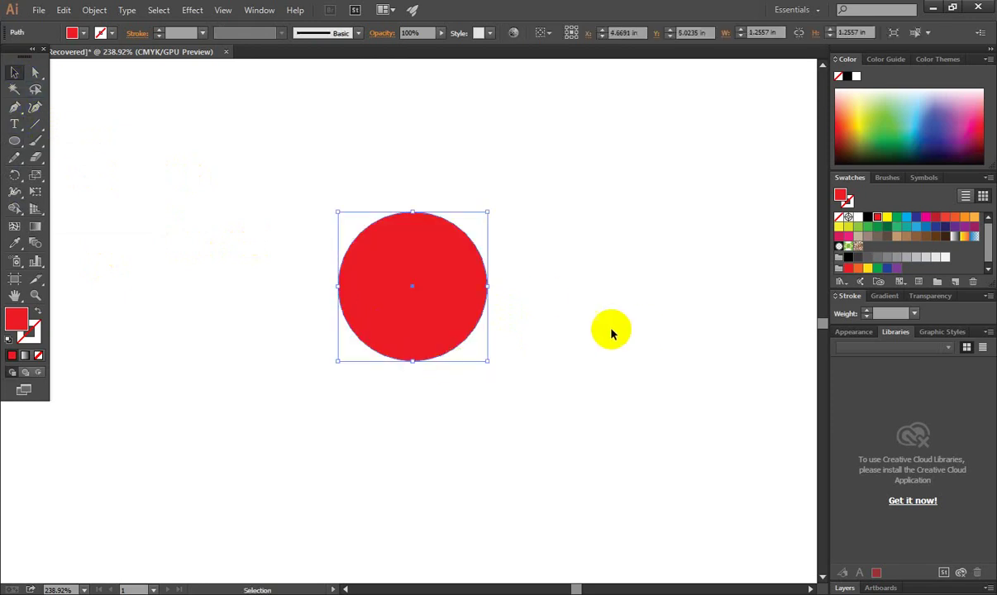
left_click(537, 294)
left_click(428, 295)
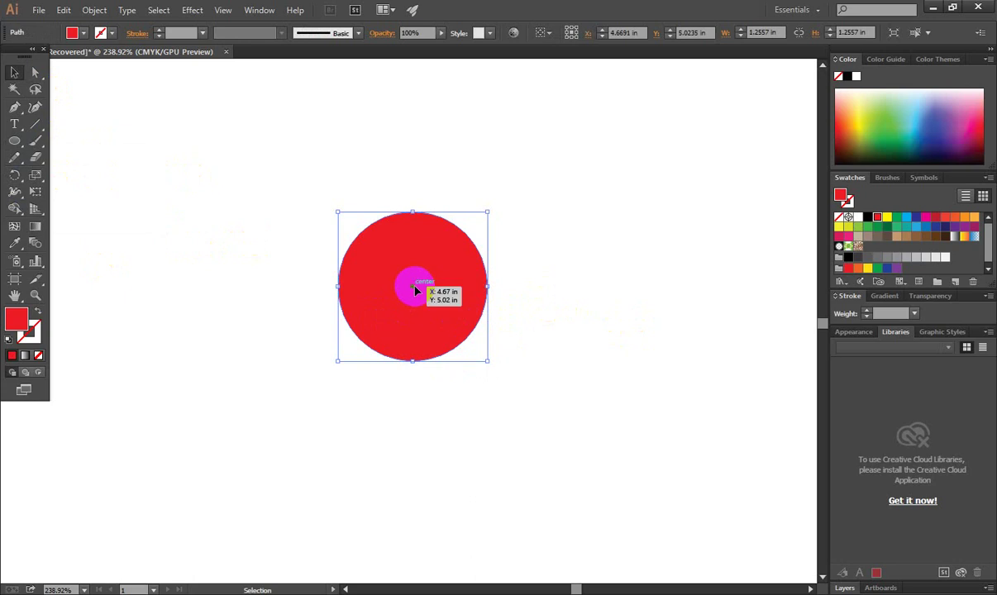
Give the circle no fill and a black 1 pt outline by swapping fill and stroke.
left_click(37, 312)
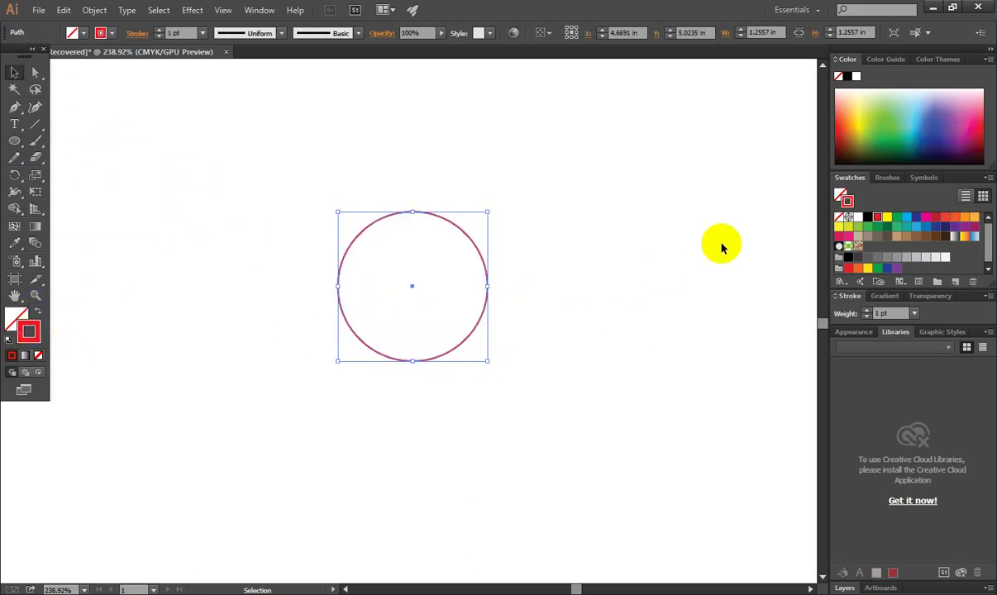
left_click(867, 218)
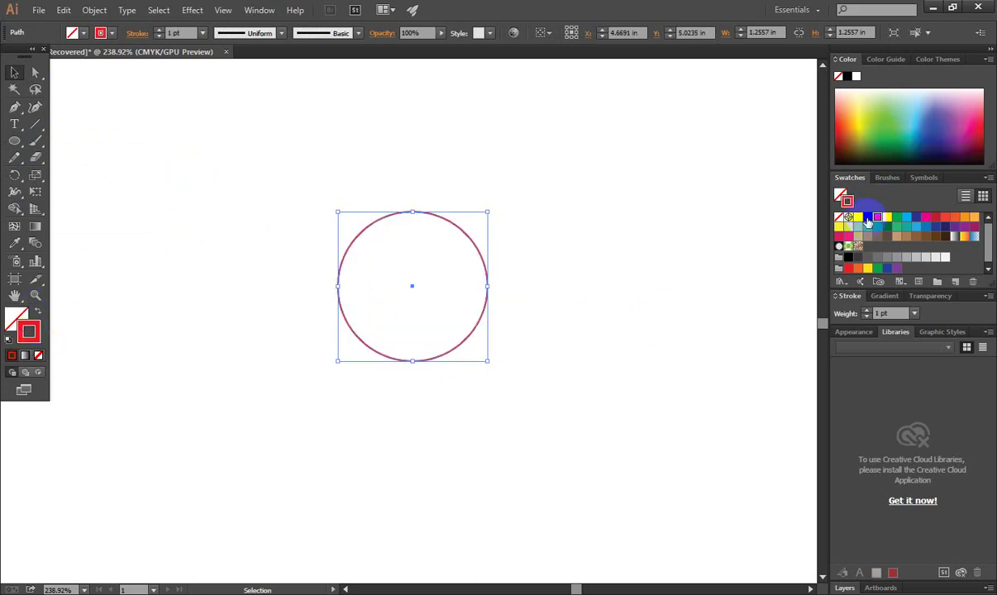
left_click(645, 285)
left_click(464, 339)
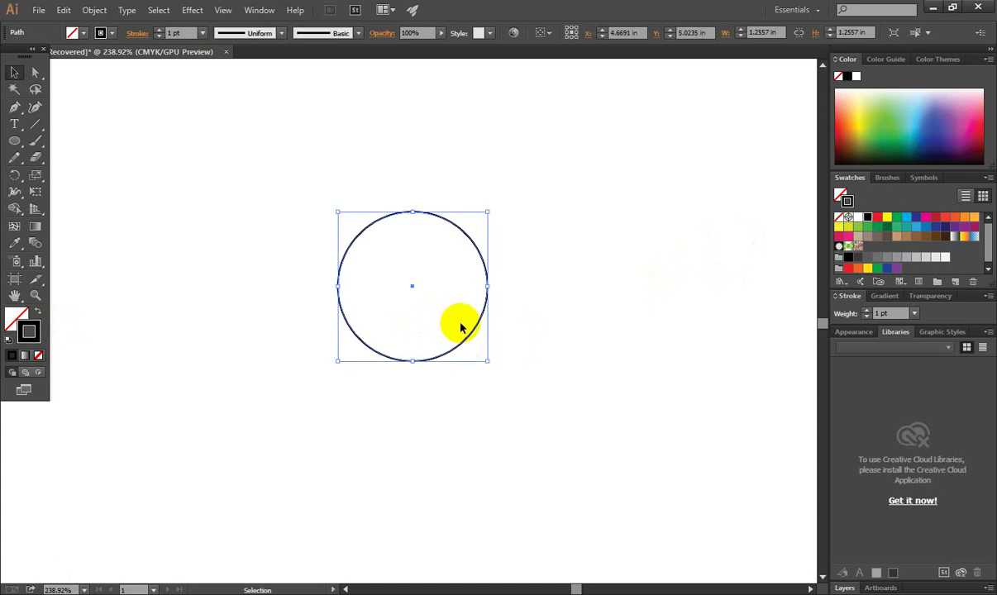
left_click(18, 180)
left_click(15, 177)
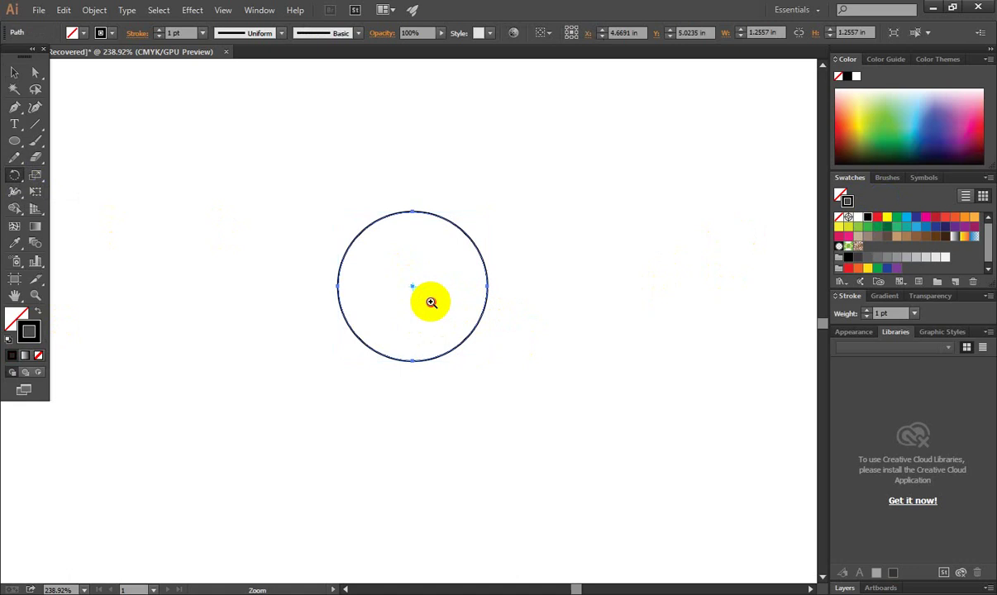
Rotate a copy of the circle about 5° around its bottom anchor.
left_click_drag(426, 298, 830, 371)
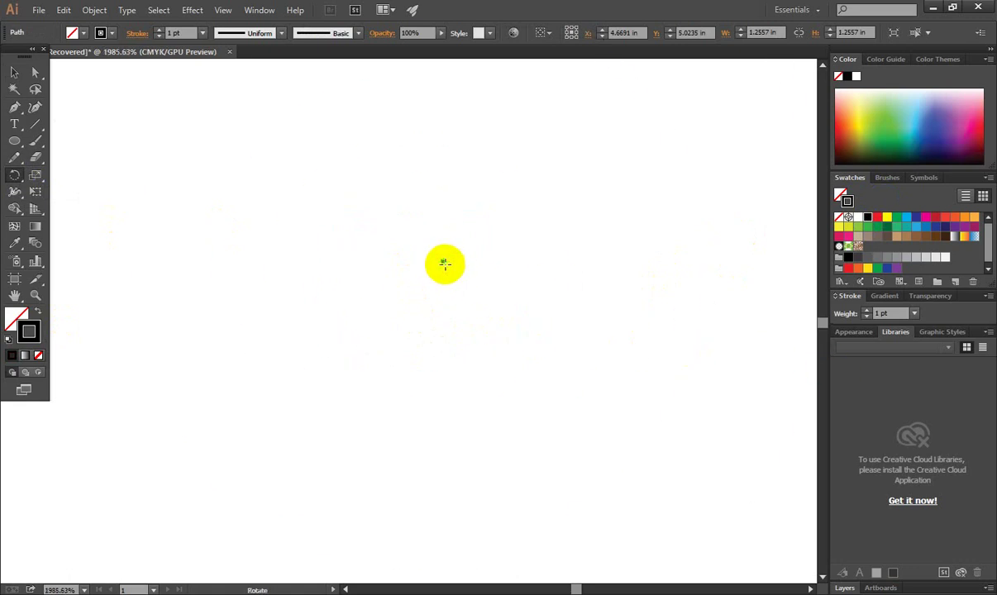
left_click_drag(591, 353, 425, 263)
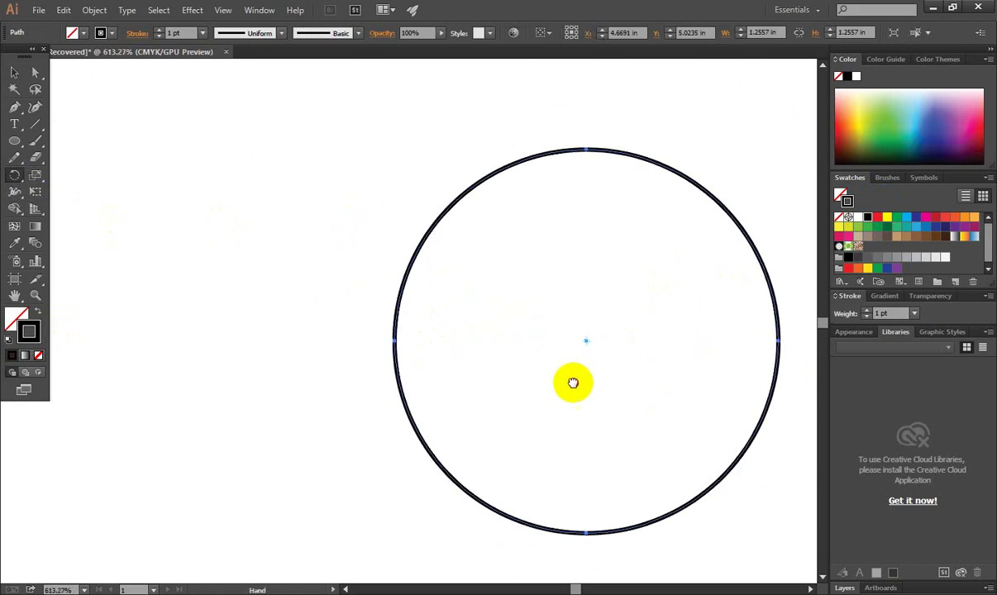
left_click_drag(572, 383, 494, 347)
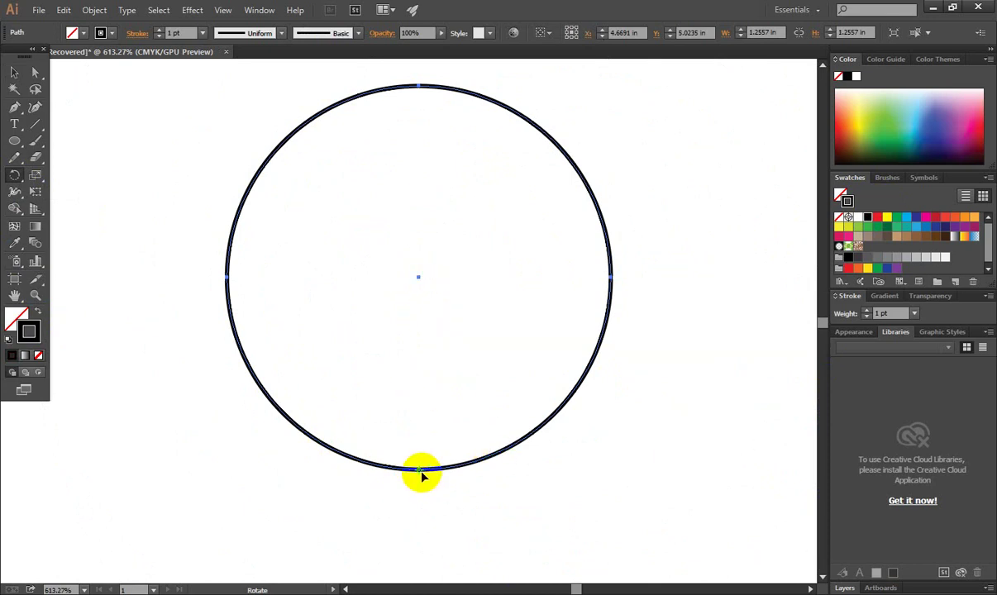
key("ctrl+minus")
key("ctrl+minus")
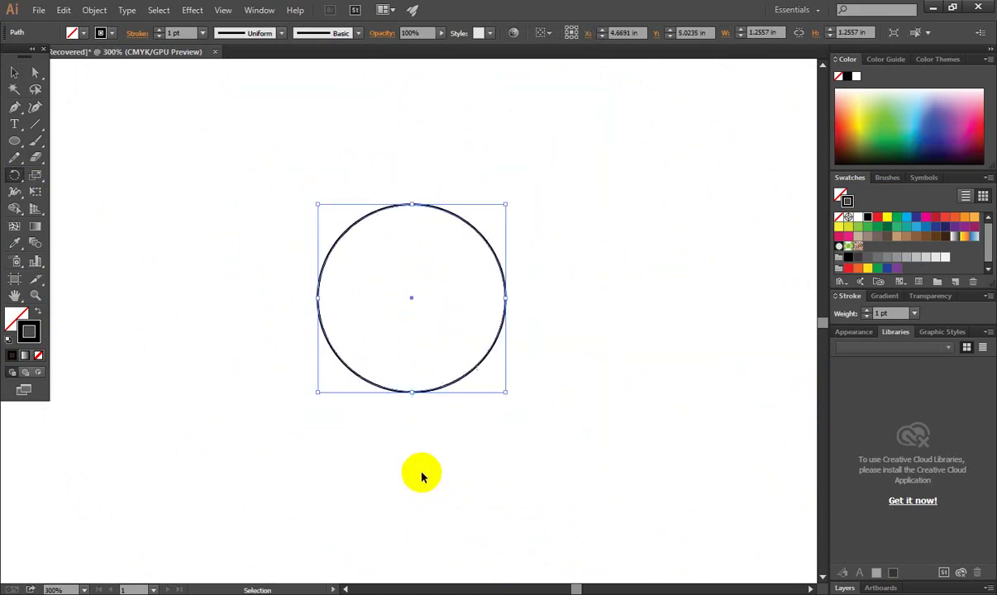
key("ctrl+minus")
key("r")
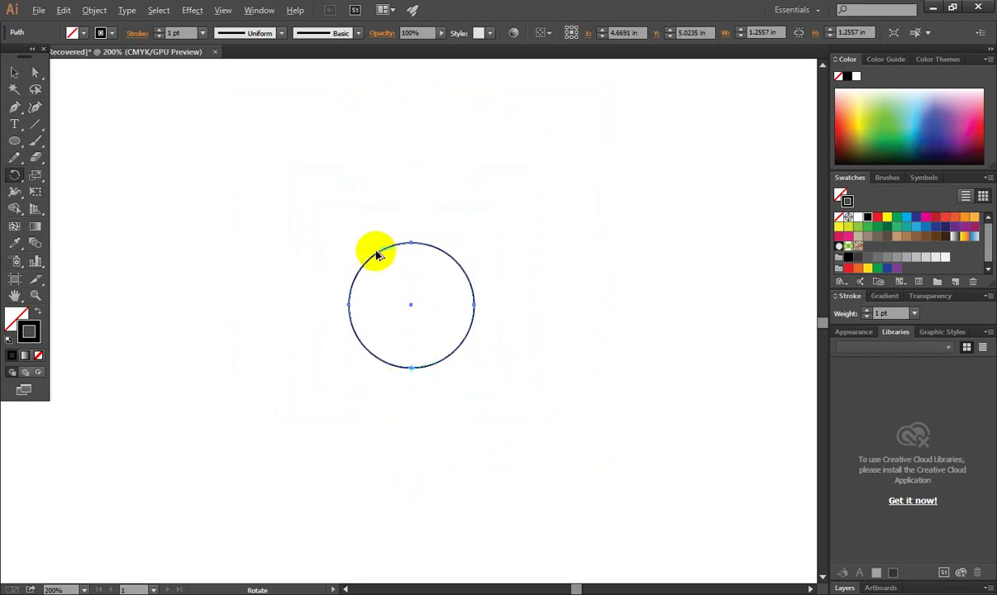
left_click_drag(376, 254, 391, 257)
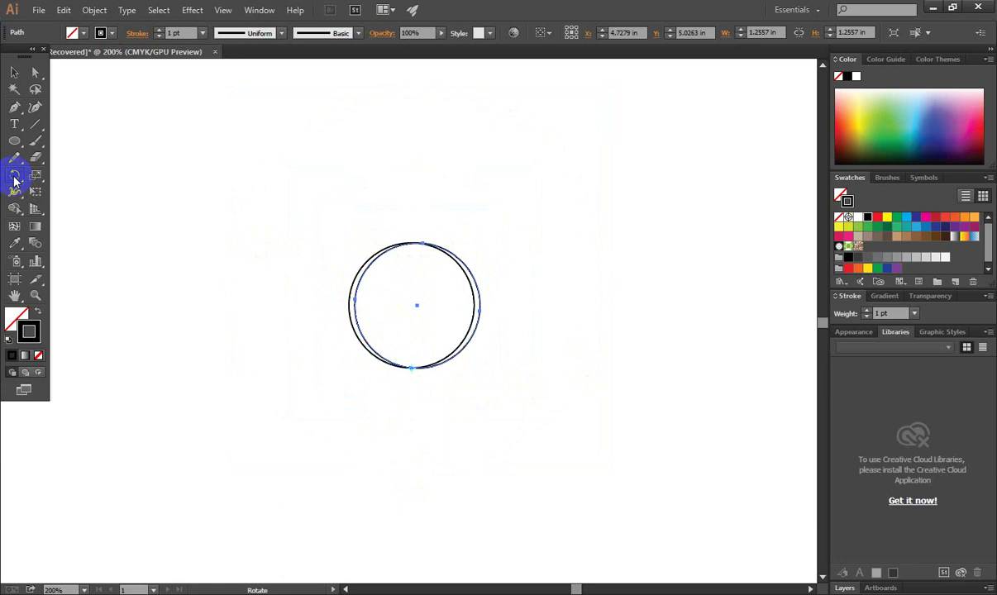
left_click(14, 179)
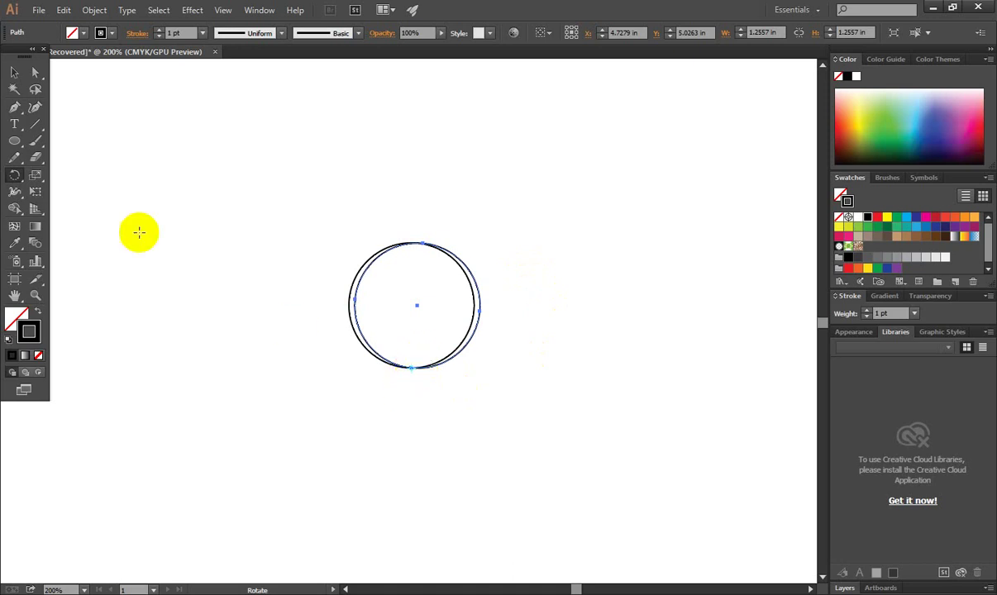
left_click(15, 173)
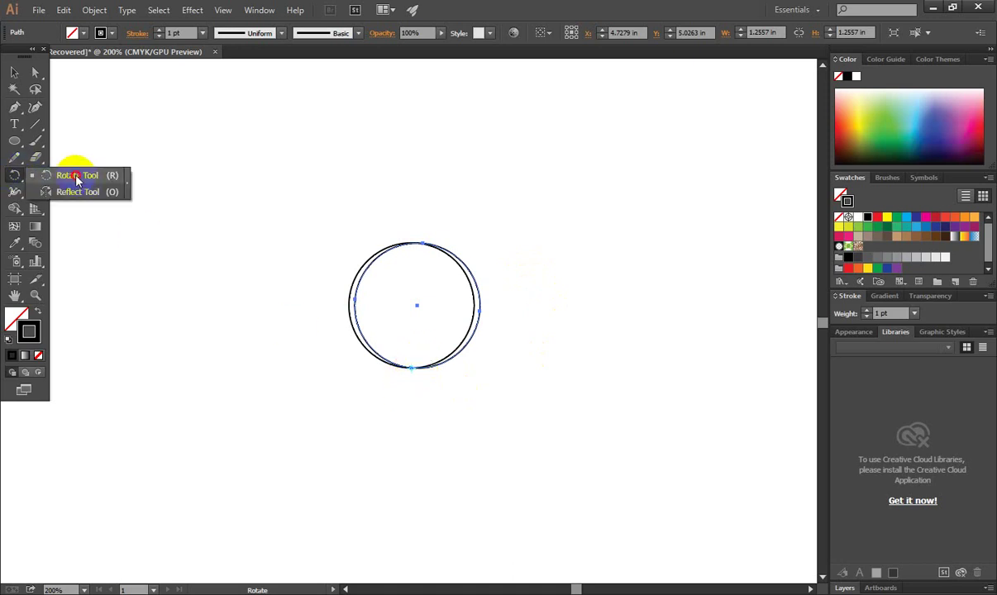
left_click(77, 176)
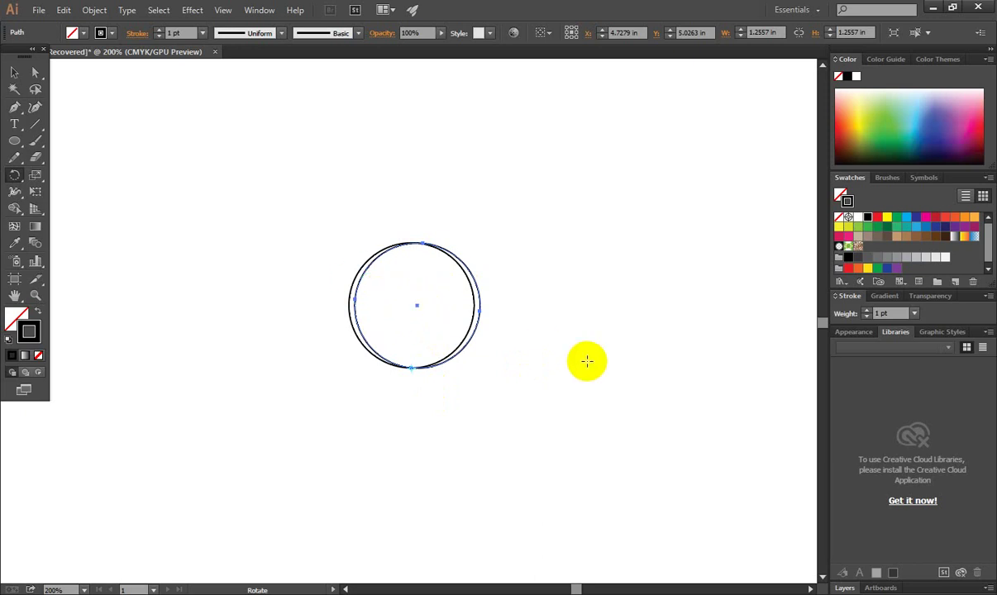
Repeat the rotated copy with Ctrl+D until the circles form a closed rosette.
key("ctrl+d")
key("ctrl+d")
key("ctrl+d")
key("ctrl+d")
key("ctrl+d")
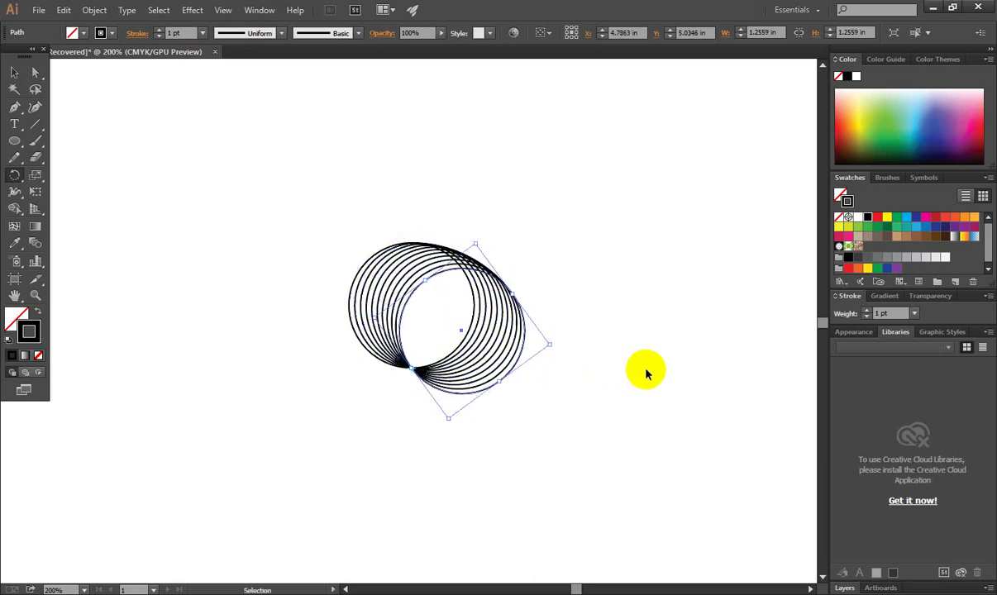
key("ctrl+d")
key("ctrl+d")
key("ctrl+d")
key("ctrl+d")
key("ctrl+d")
key("ctrl+d")
key("ctrl+d")
key("ctrl+d")
key("ctrl+d")
key("ctrl+d")
key("ctrl+d")
key("ctrl+d")
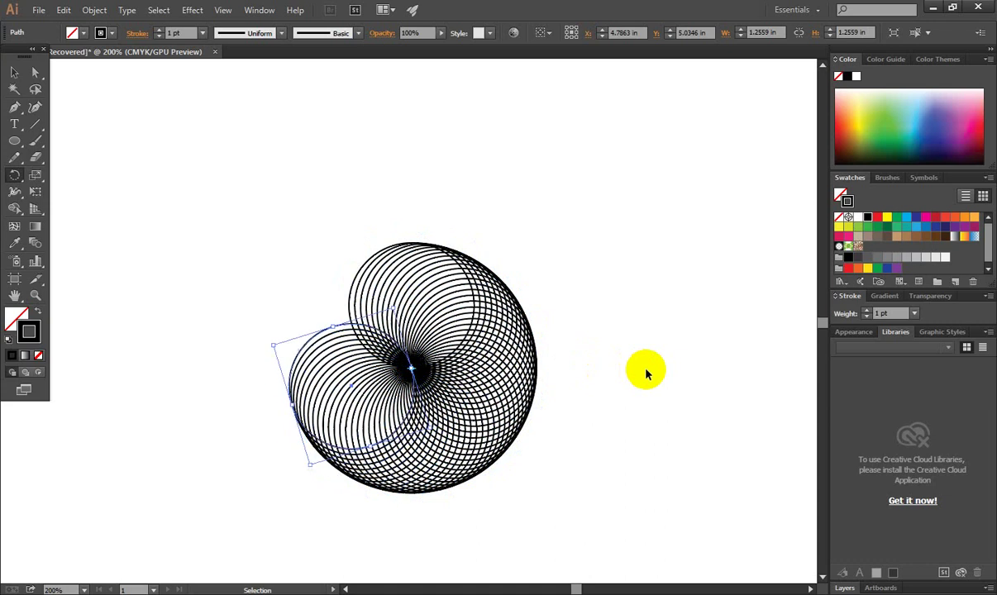
key("ctrl+d")
key("ctrl+d")
key("ctrl+d")
key("ctrl+d")
key("ctrl+d")
key("ctrl+d")
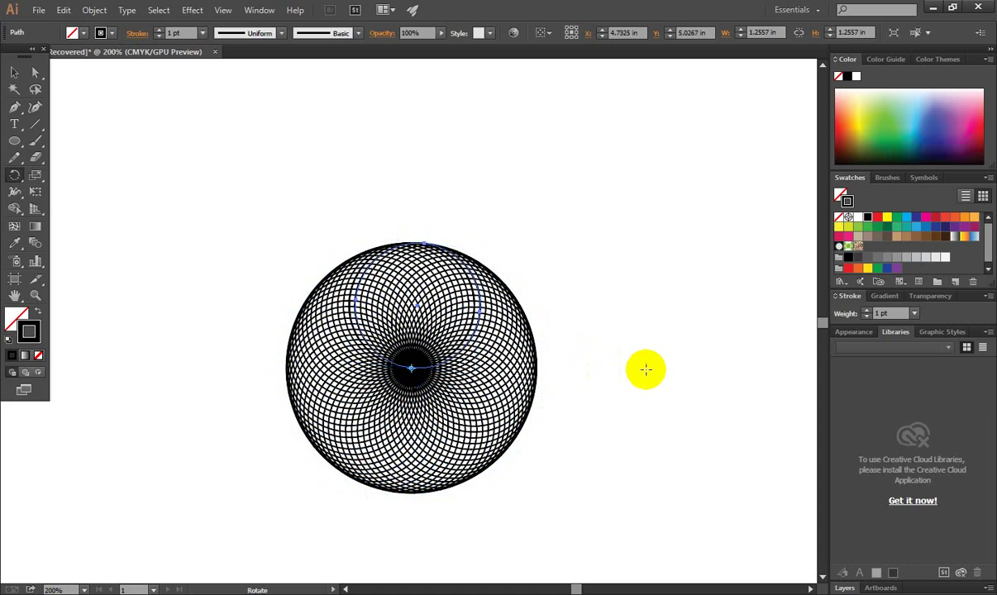
Marquee-select the entire circle rosette and delete it.
left_click(14, 73)
left_click(314, 153)
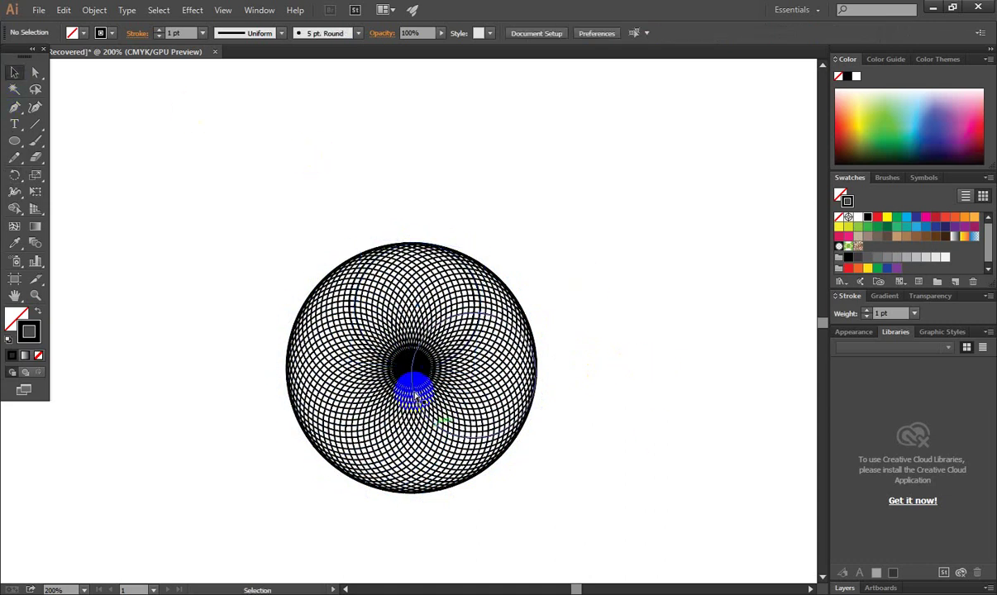
mouse_move(412, 379)
left_mouse_down()
mouse_move(472, 386)
mouse_move(456, 363)
left_mouse_up()
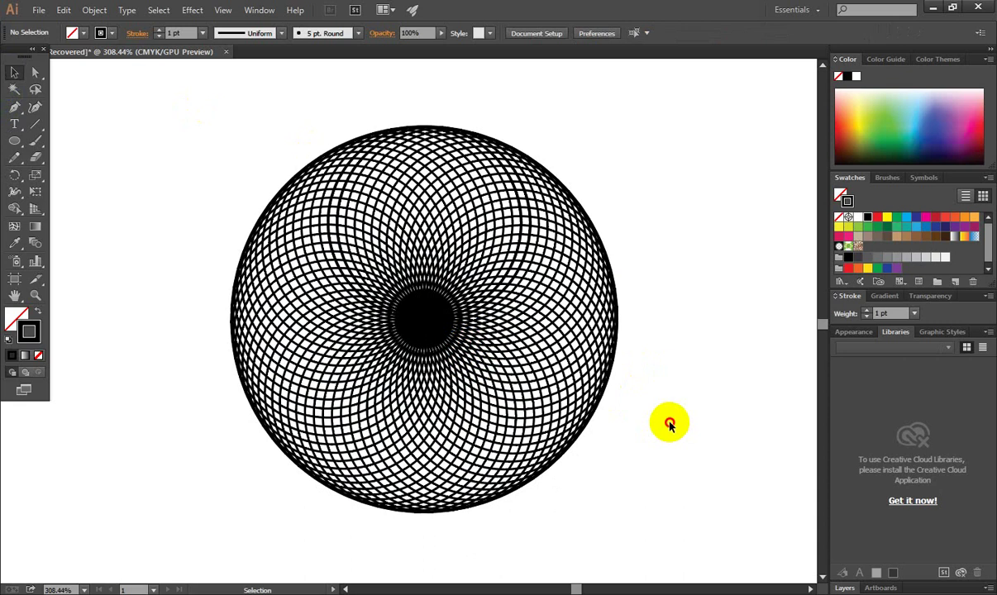
left_click_drag(195, 127, 620, 443)
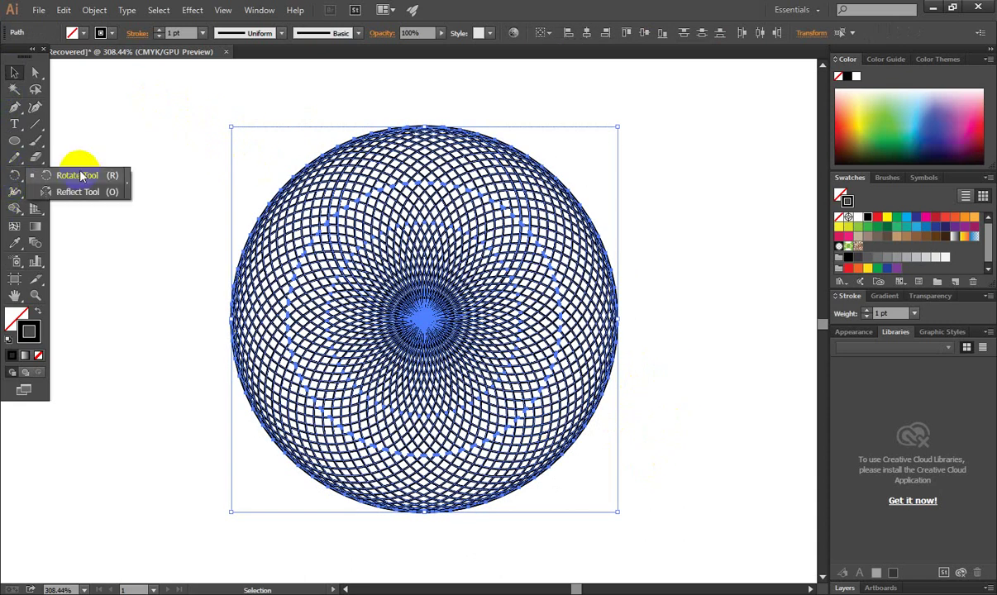
left_click_drag(14, 175, 79, 164)
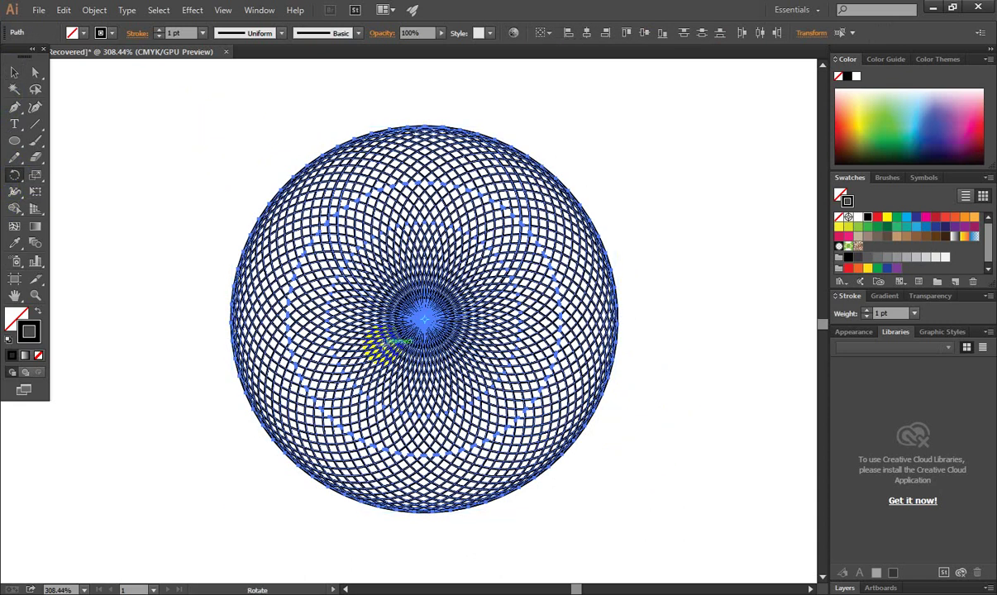
left_click(14, 72)
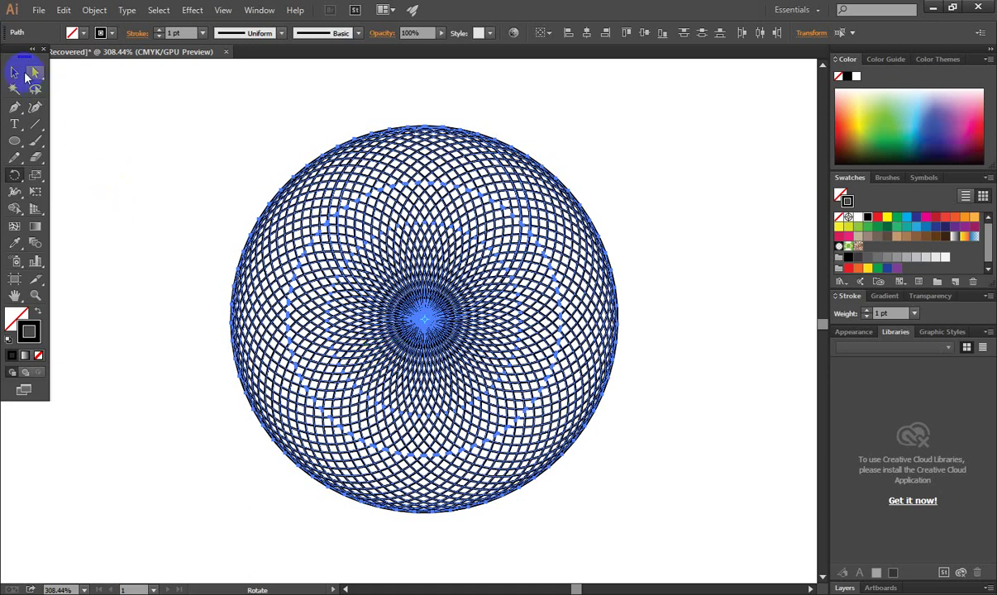
left_click(138, 168)
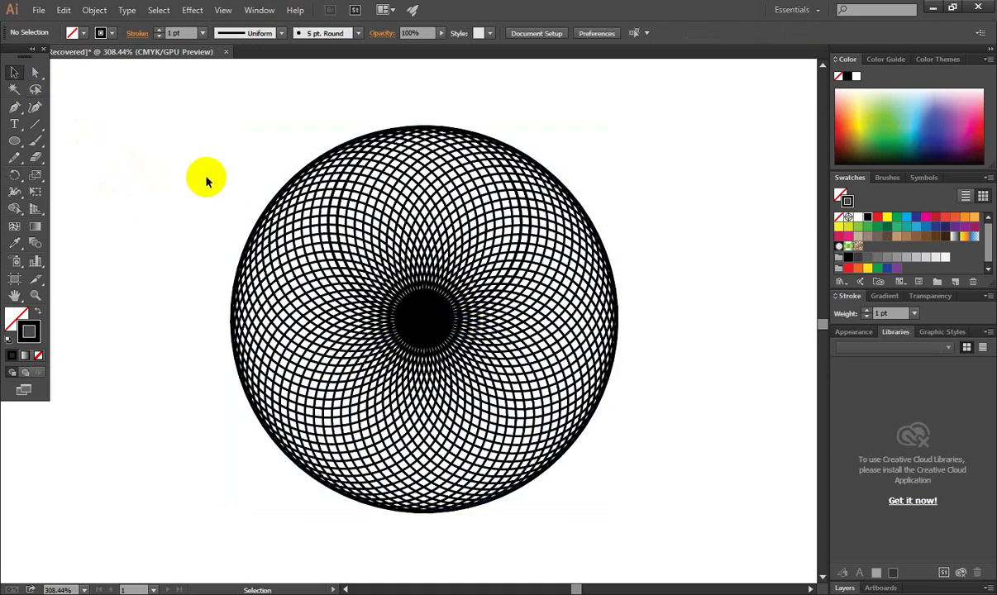
left_click_drag(206, 180, 622, 430)
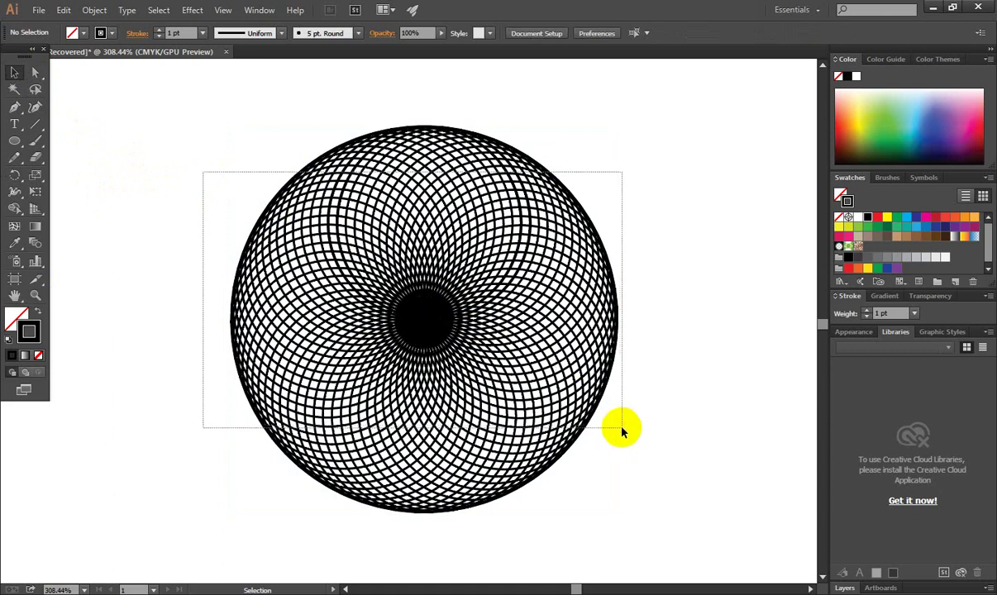
key("Delete")
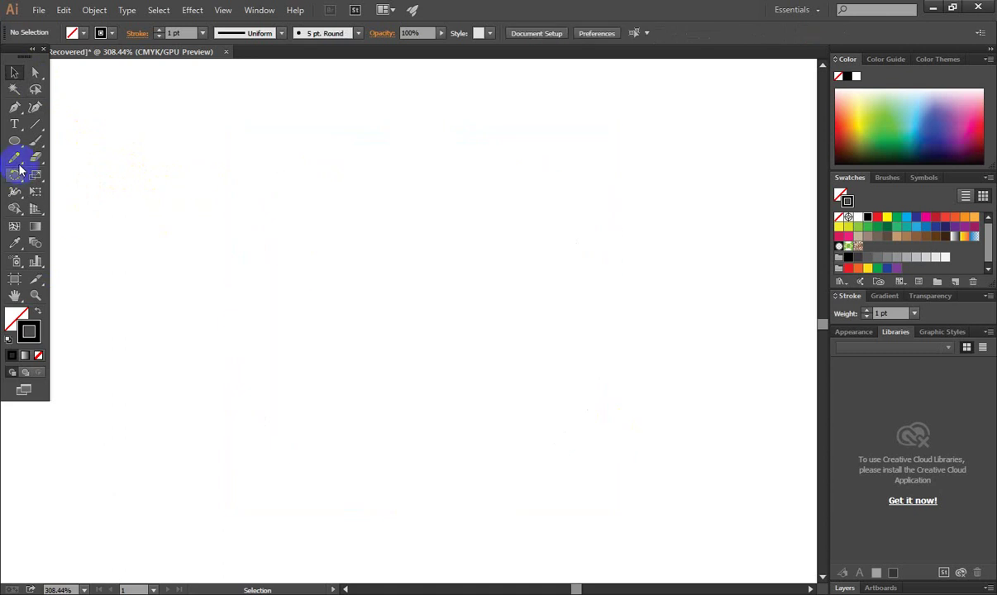
Draw a rectangle in the upper-left of the artboard with a red fill and no stroke.
mouse_move(14, 174)
left_mouse_down()
mouse_move(95, 203)
mouse_move(75, 197)
left_mouse_up()
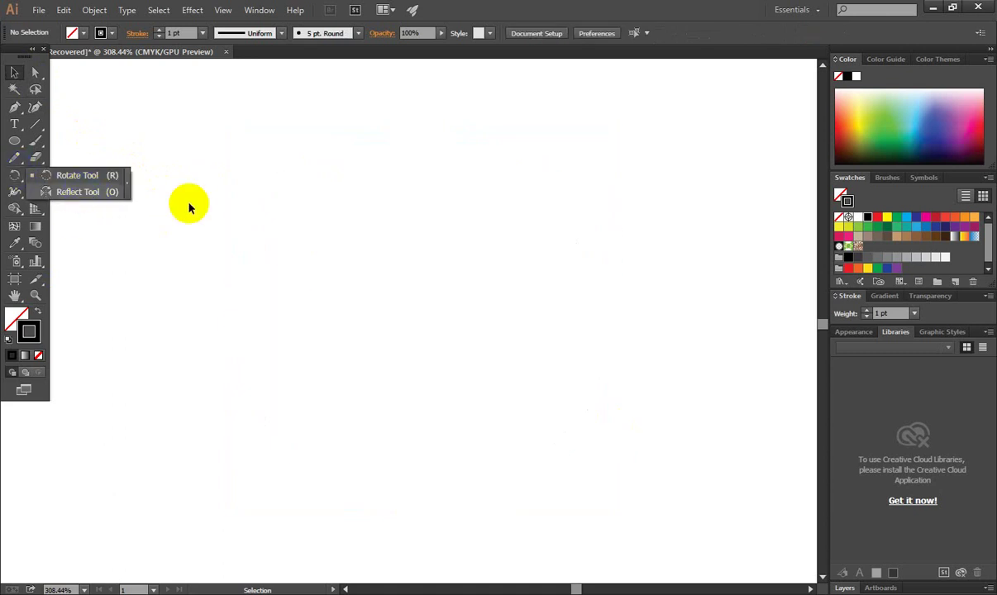
left_click_drag(188, 202, 222, 205)
left_click_drag(14, 141, 68, 145)
mouse_move(305, 209)
left_mouse_down()
mouse_move(416, 279)
mouse_move(439, 282)
left_mouse_up()
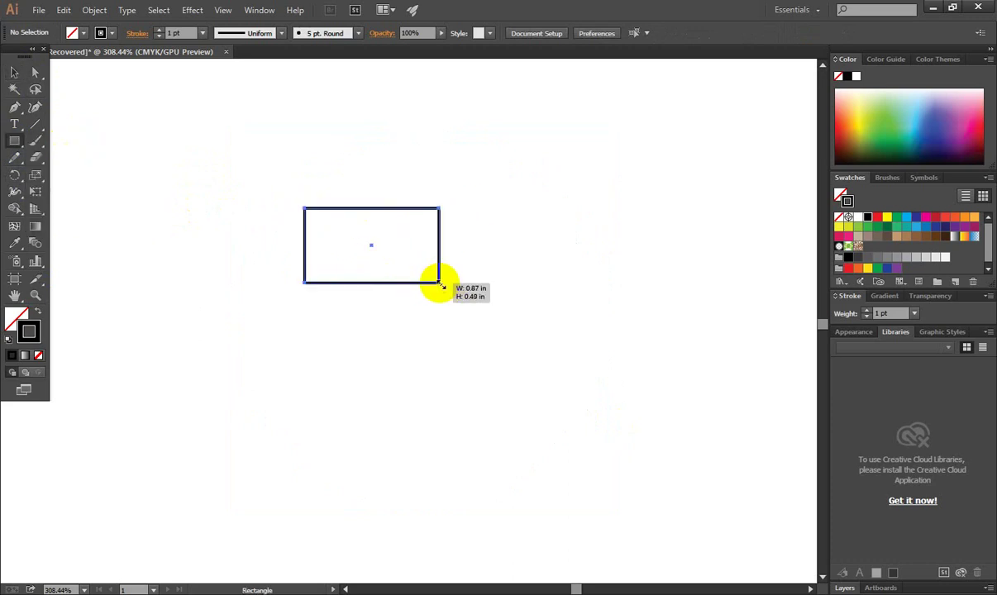
left_click(14, 72)
left_click(37, 312)
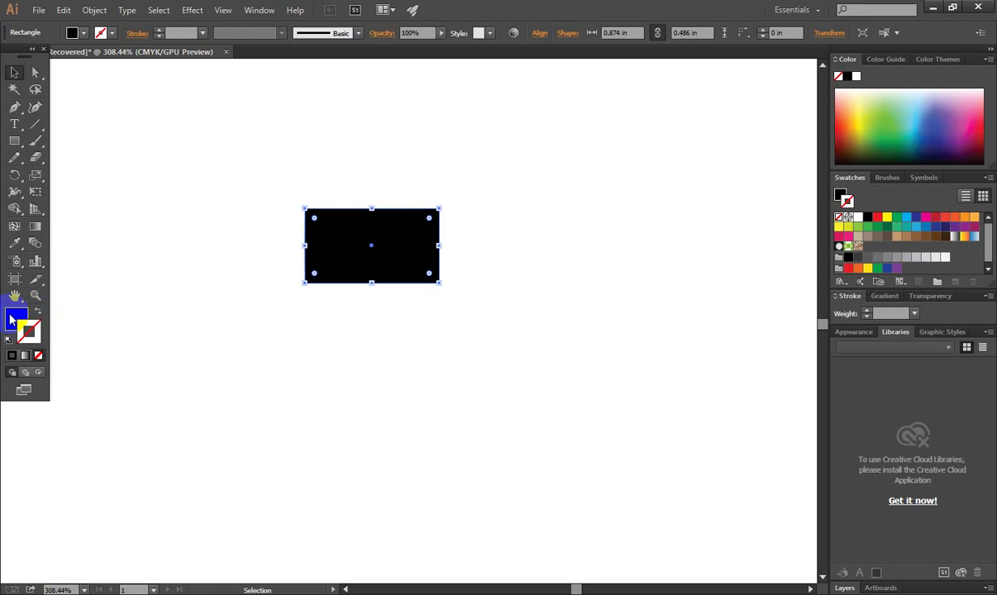
left_click(877, 217)
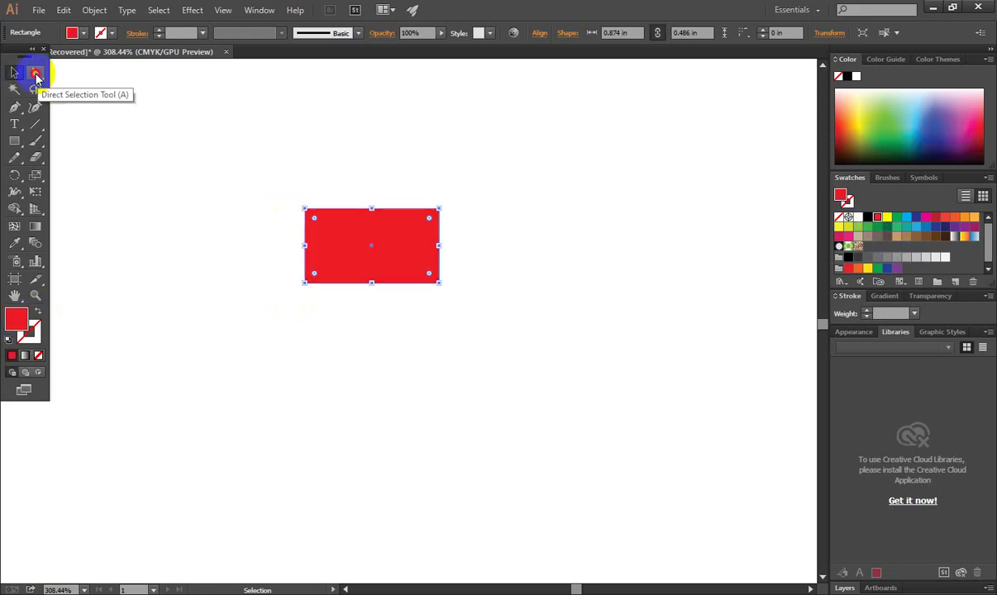
Drag the rectangle's top-left anchor onto its bottom-left to form a right triangle, about 0.87 × 0.49 in.
left_click(35, 74)
left_click(306, 210)
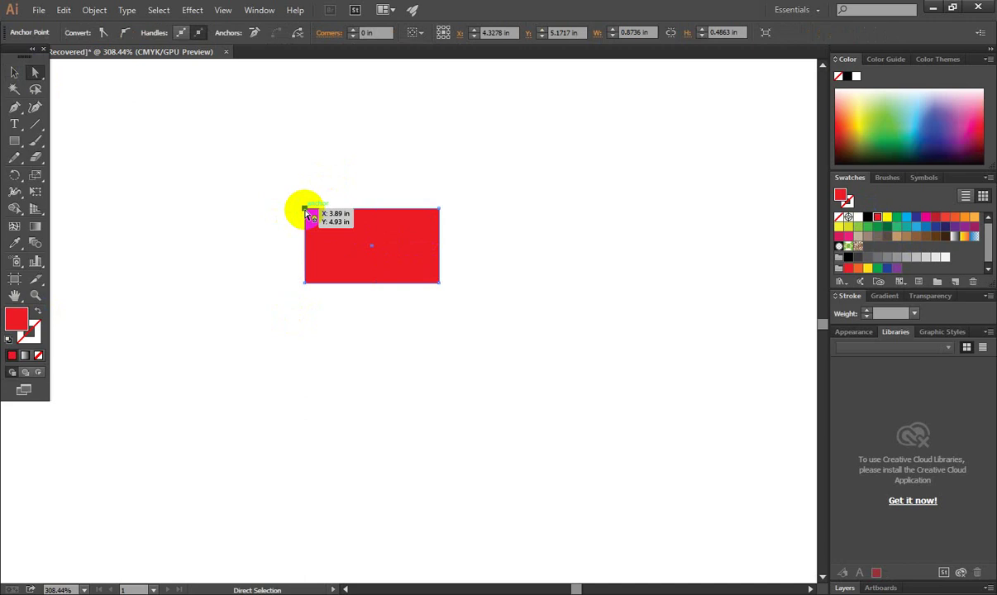
left_click_drag(305, 211, 371, 248)
left_click(559, 304)
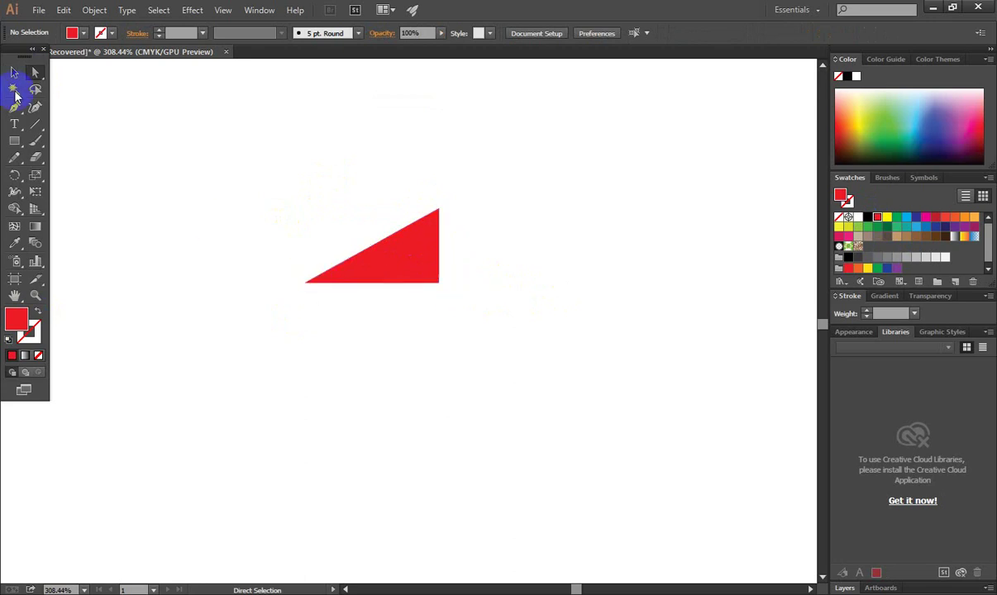
Reposition the red triangle, nudging it down-right and then back up-left.
left_click(14, 72)
left_click(391, 265)
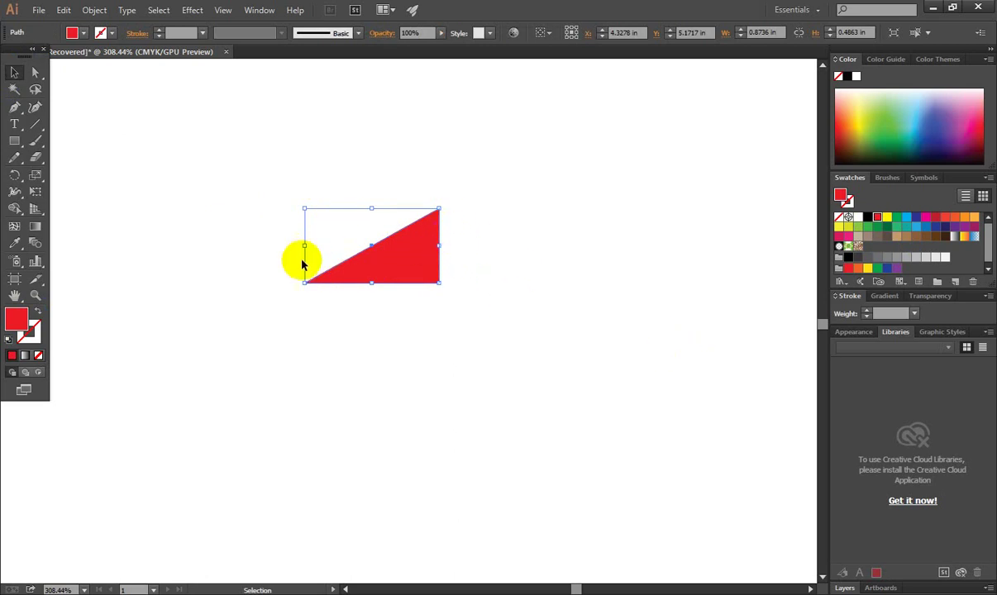
left_click(360, 347)
left_click_drag(381, 282, 389, 297)
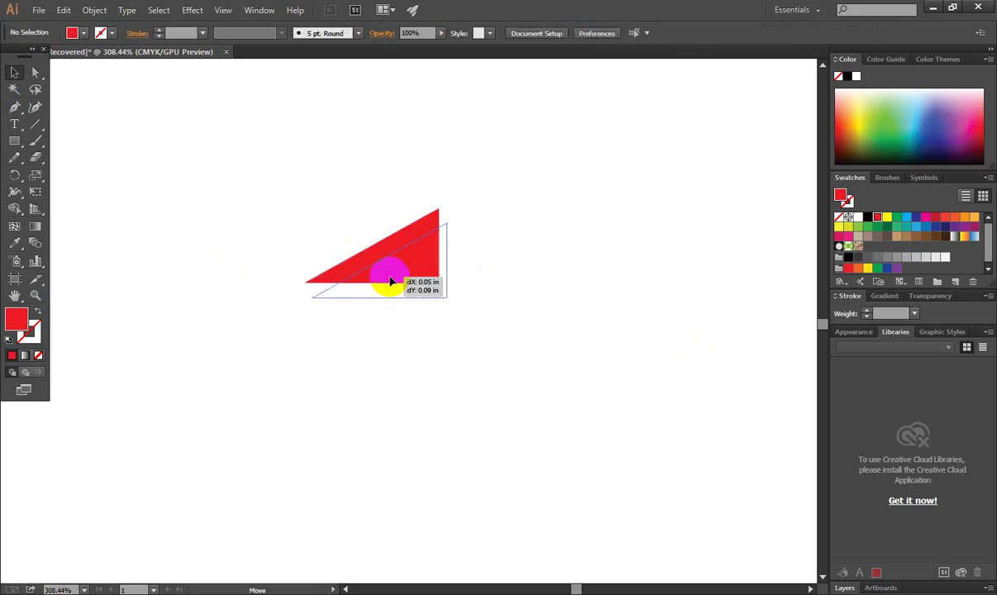
left_click_drag(15, 175, 92, 193)
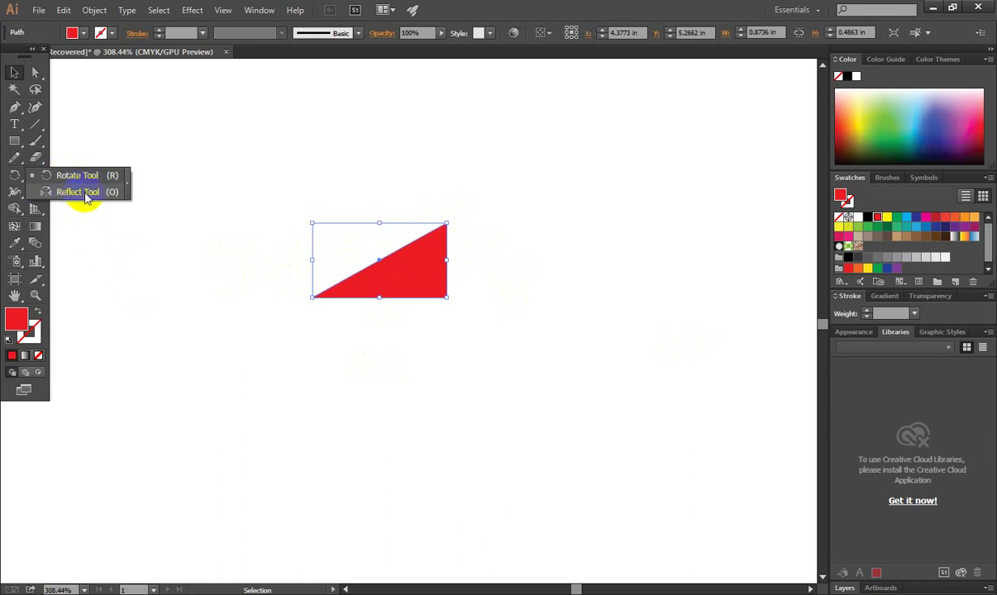
left_click(426, 351)
left_click(396, 277)
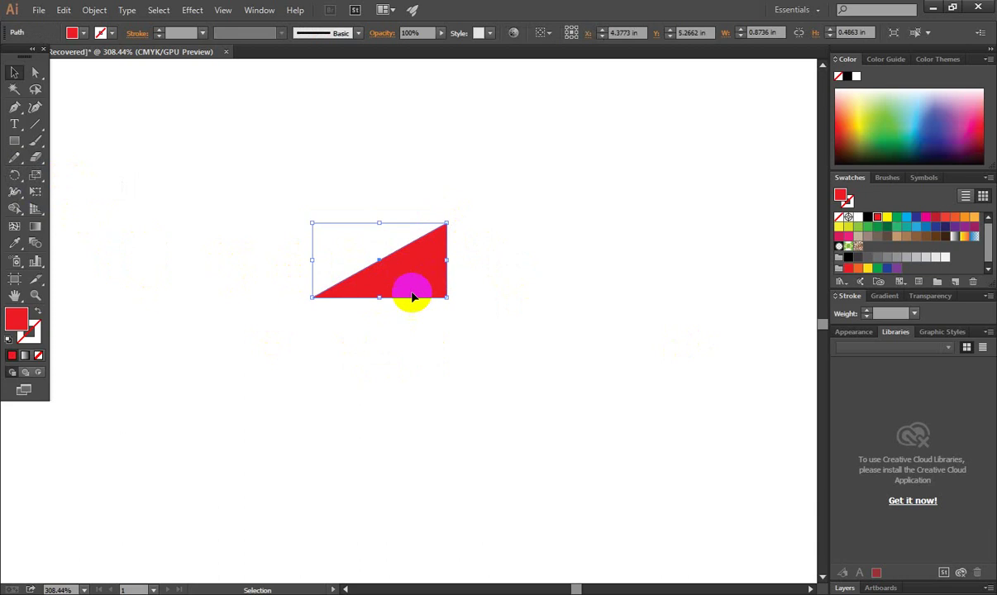
left_click_drag(372, 270, 347, 256)
left_click(450, 332)
left_click(393, 251)
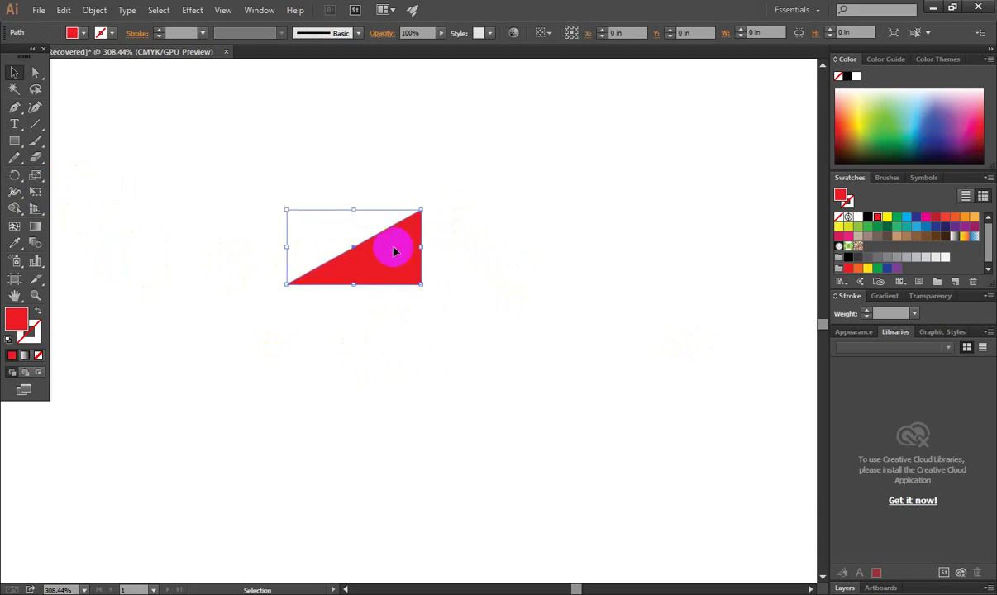
left_click(390, 256)
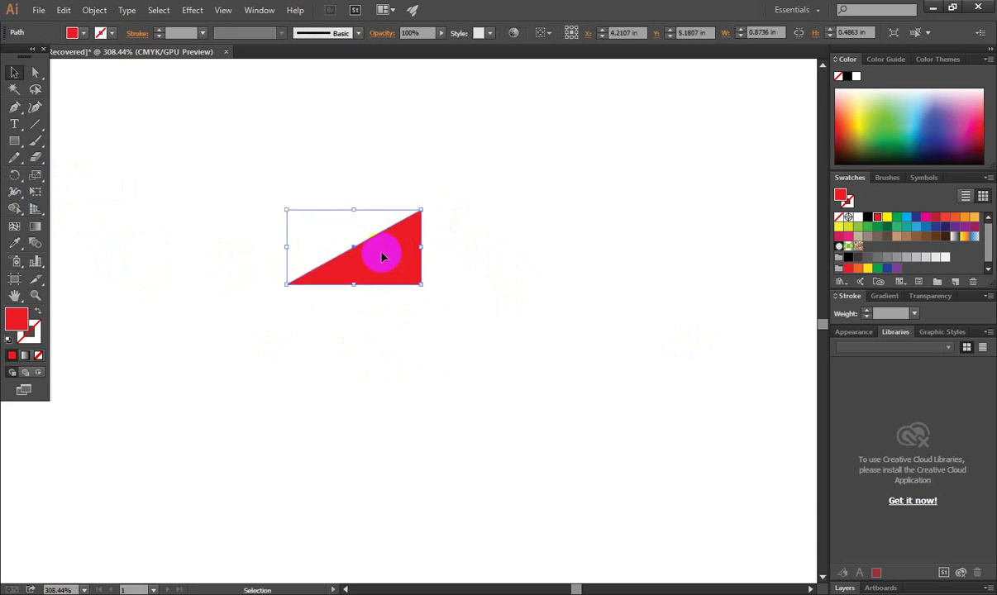
Reflect the red triangle across the vertical axis at 90° and move it slightly lower.
right_click(381, 257)
mouse_move(424, 434)
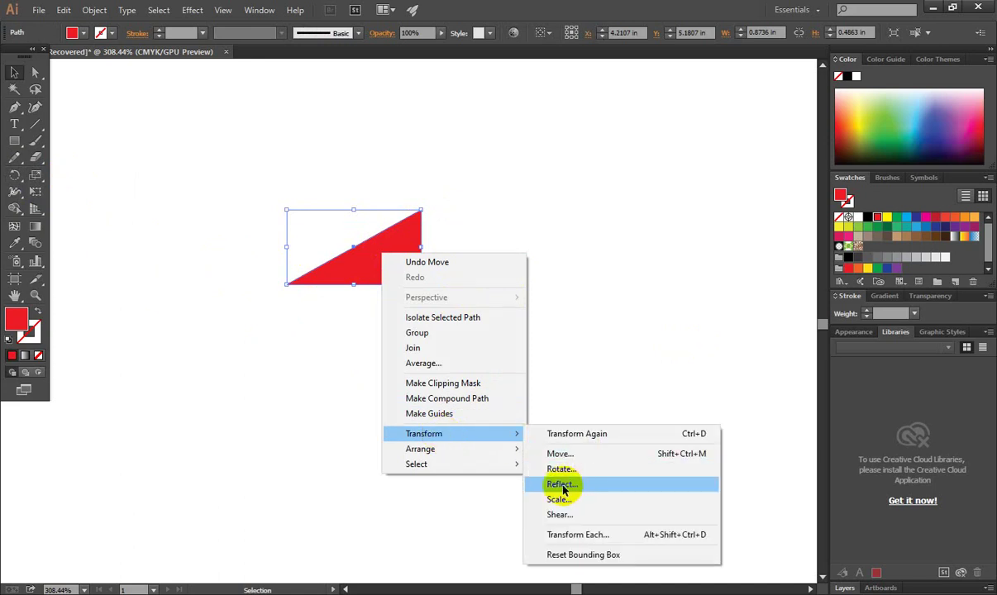
left_click(563, 488)
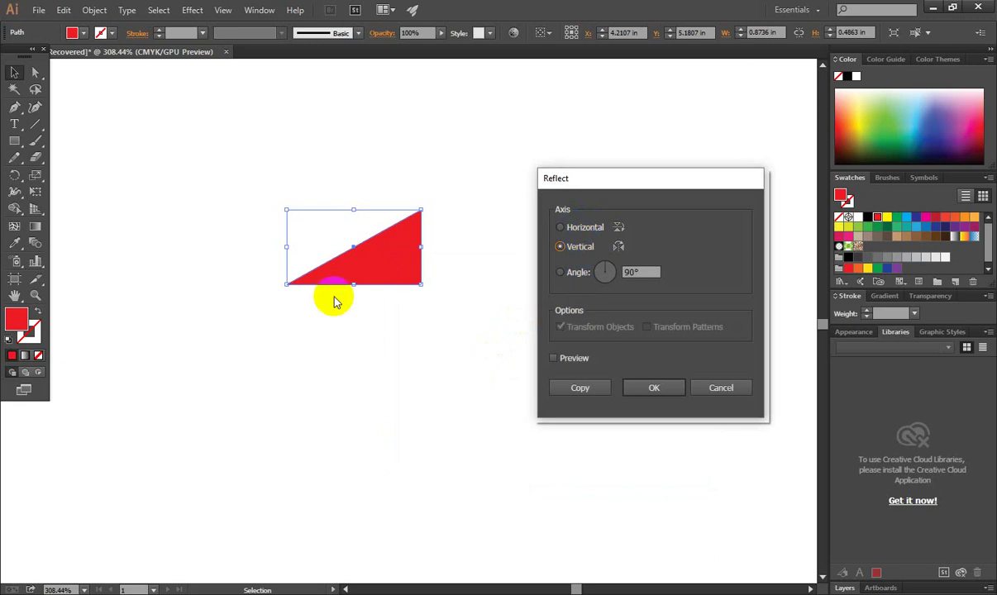
left_click(345, 263)
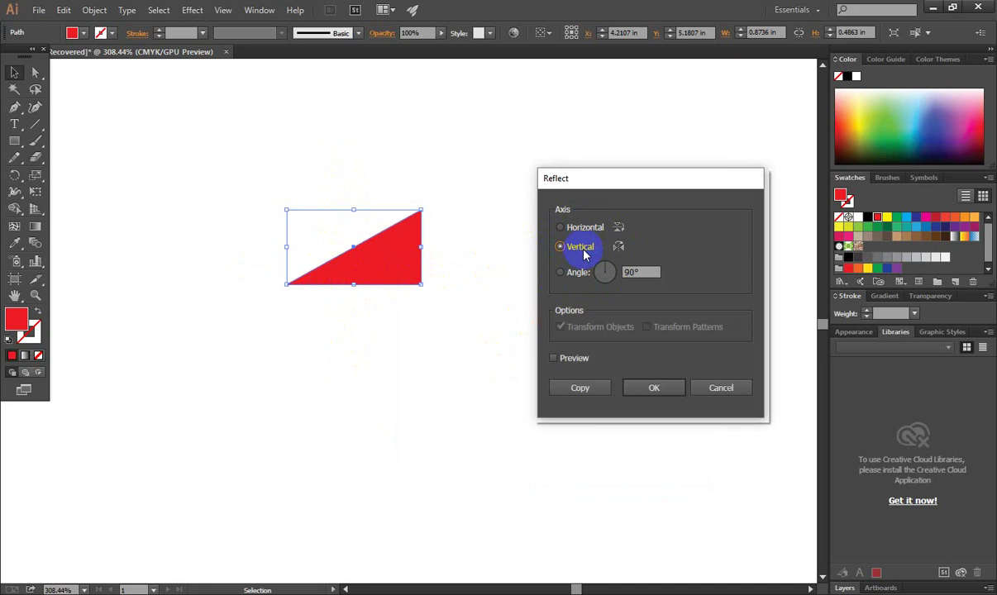
left_click(647, 272)
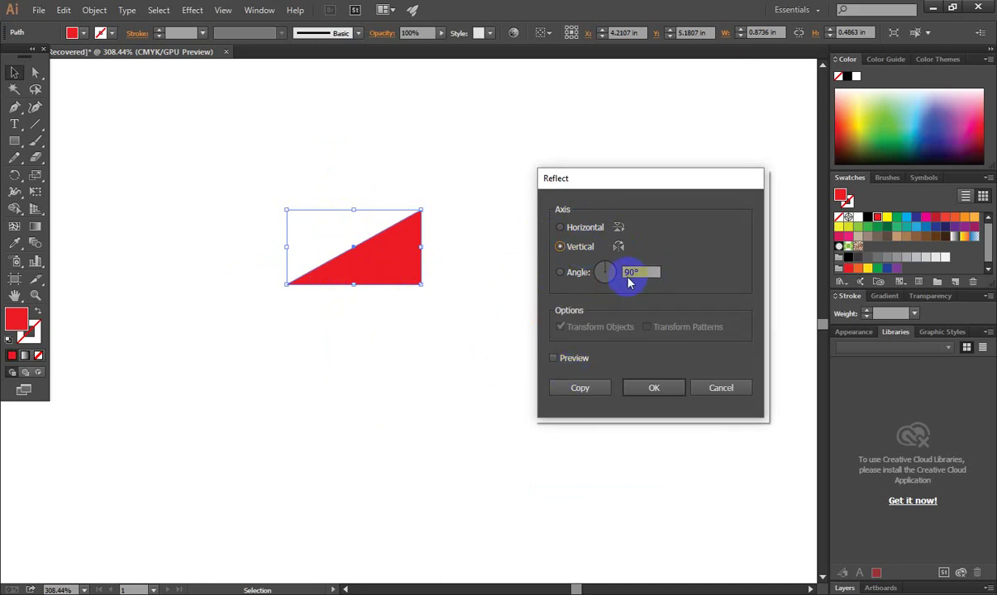
left_click(393, 272)
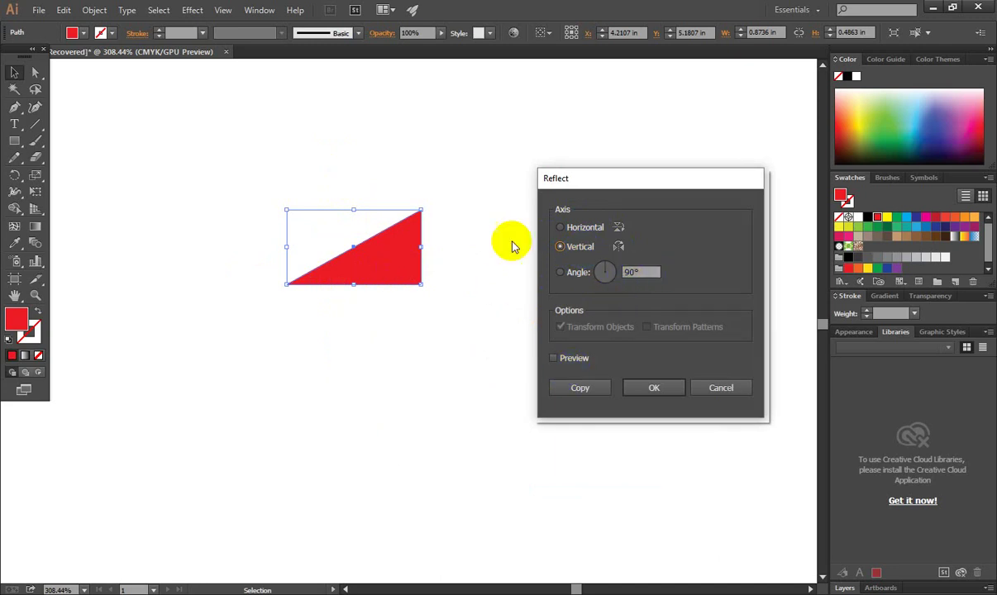
left_click_drag(624, 272, 666, 281)
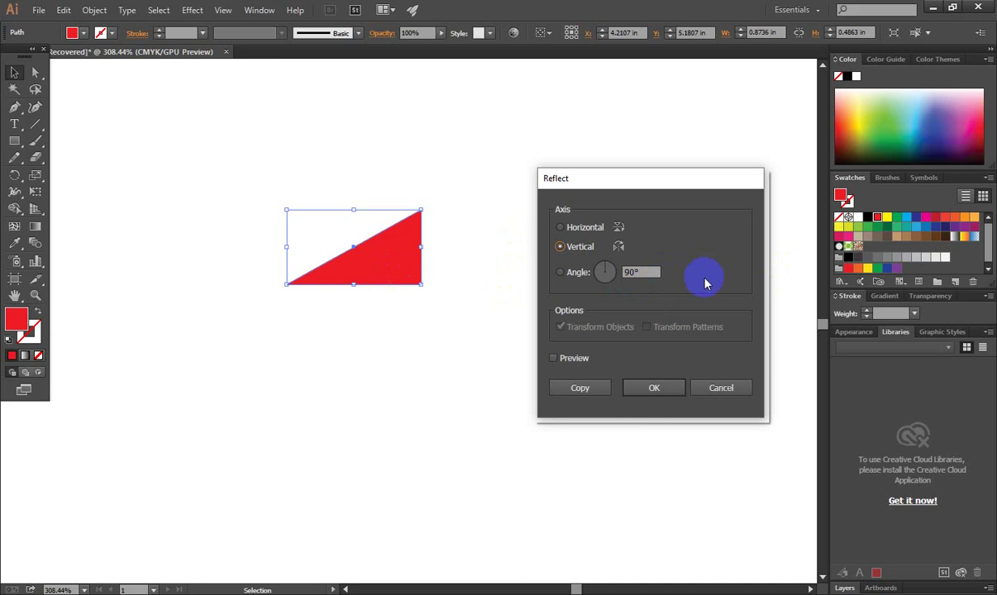
left_click(372, 282)
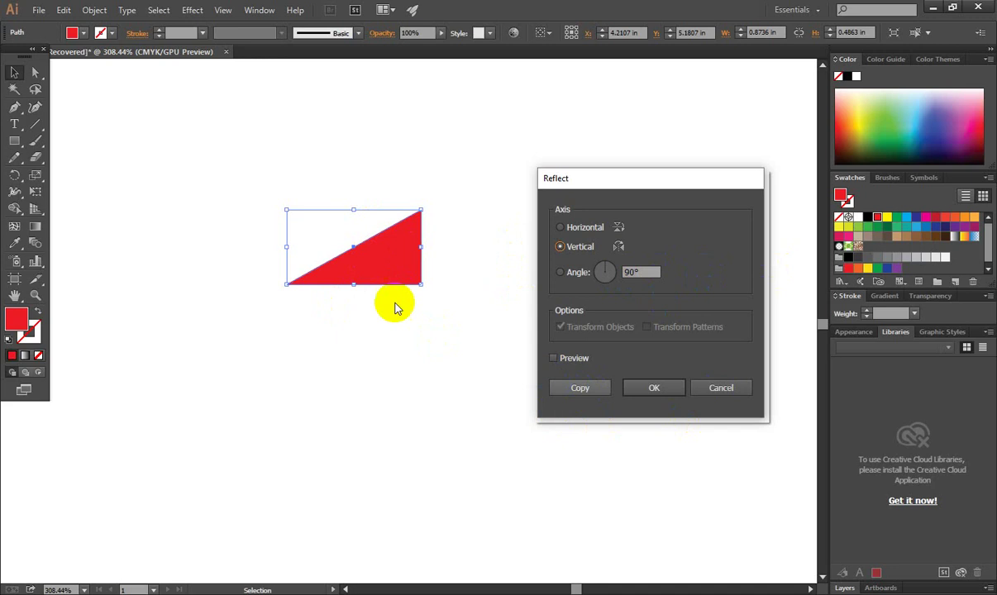
left_click(380, 268)
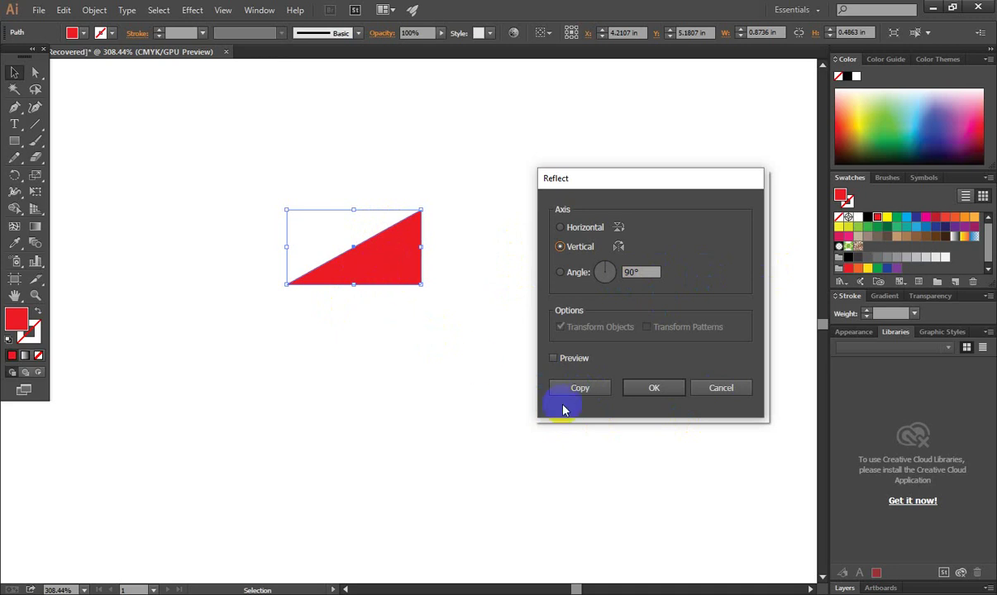
left_click(649, 391)
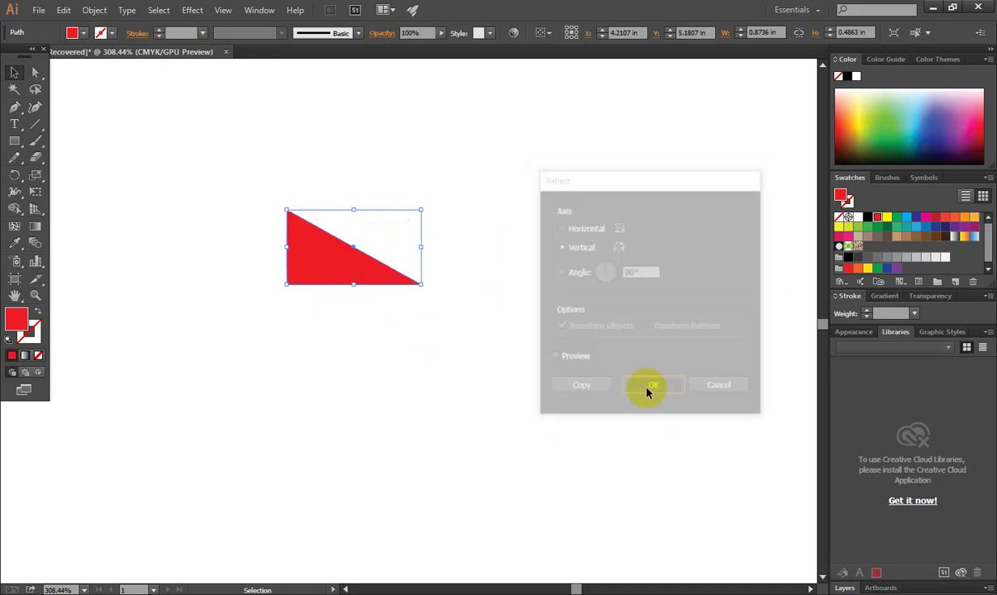
left_click(413, 352)
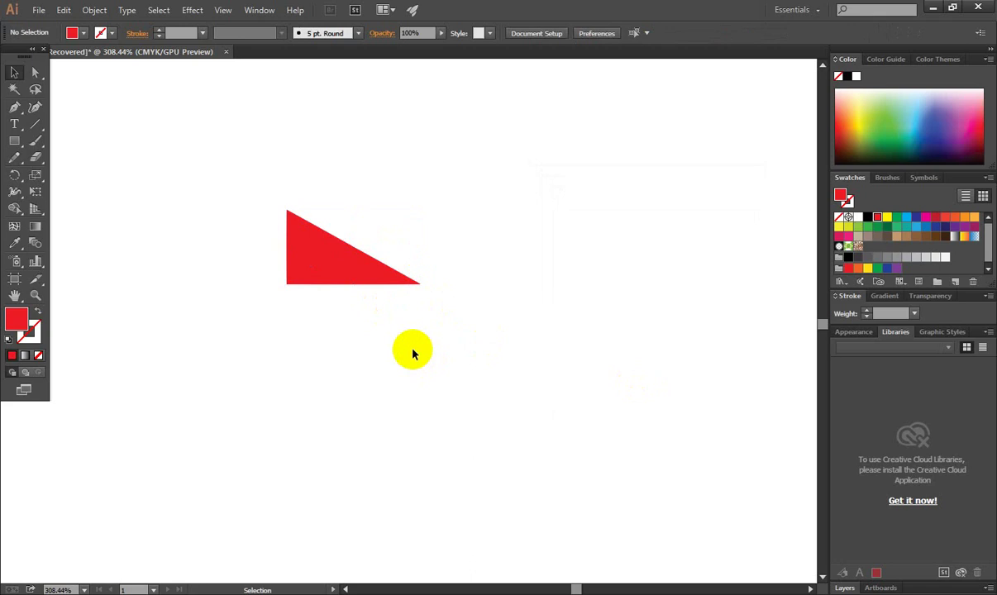
left_click_drag(337, 251, 331, 293)
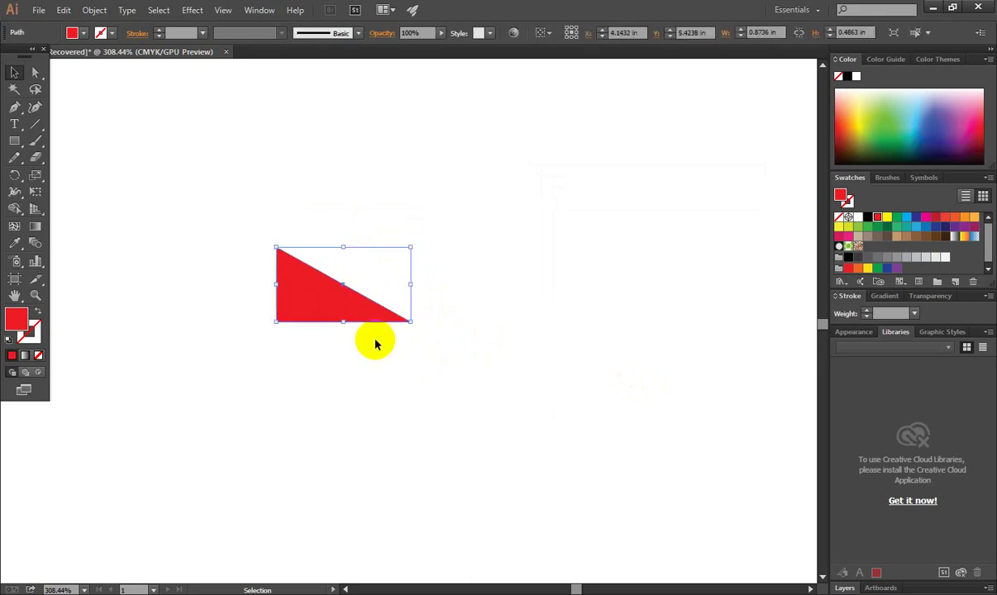
key("Delete")
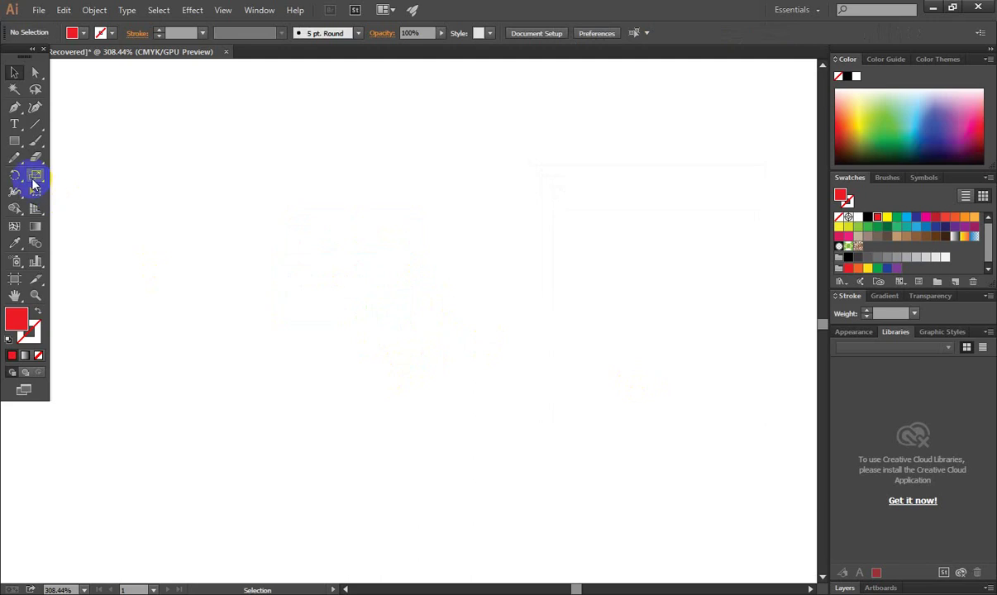
left_click_drag(33, 175, 83, 181)
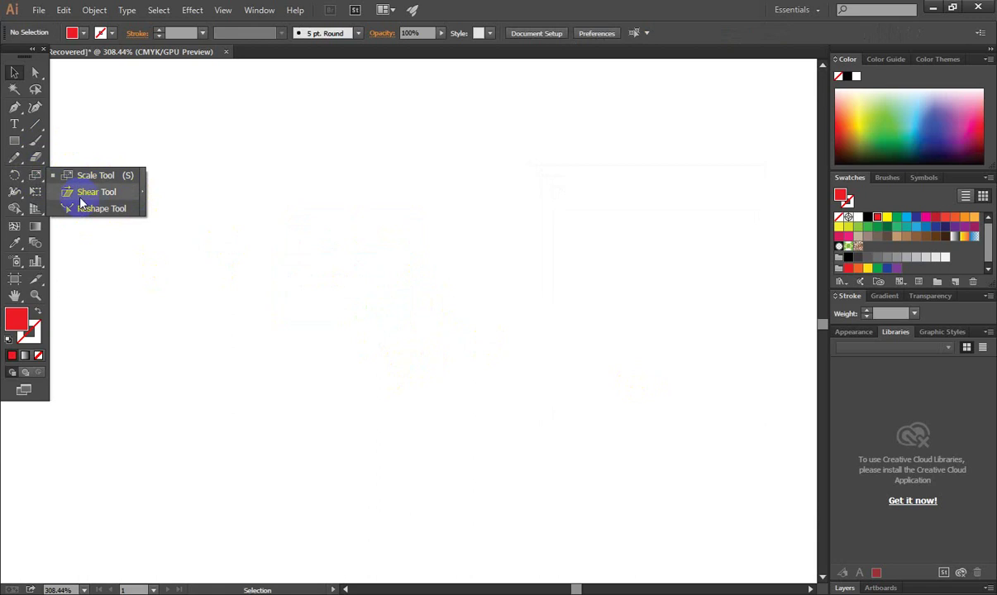
left_click(248, 238)
left_click(13, 143)
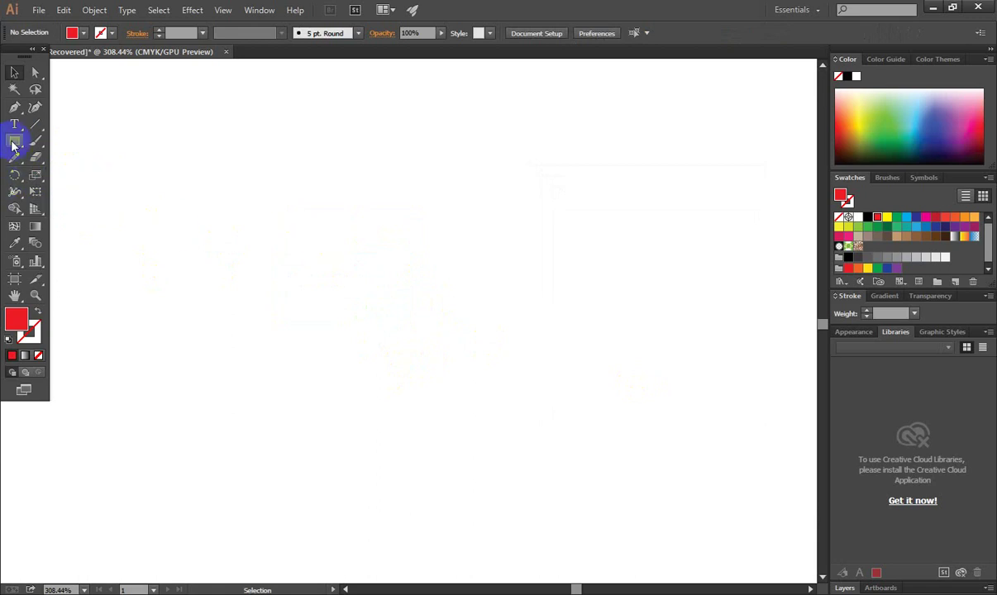
left_click_drag(12, 144, 67, 147)
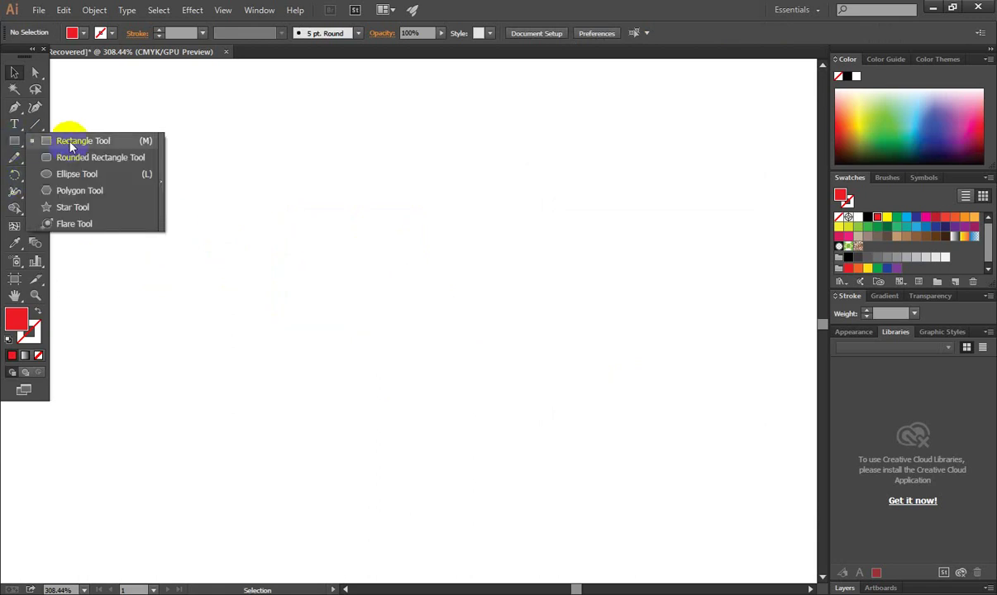
left_click(70, 146)
mouse_move(273, 217)
left_mouse_down()
mouse_move(471, 329)
mouse_move(425, 353)
left_mouse_up()
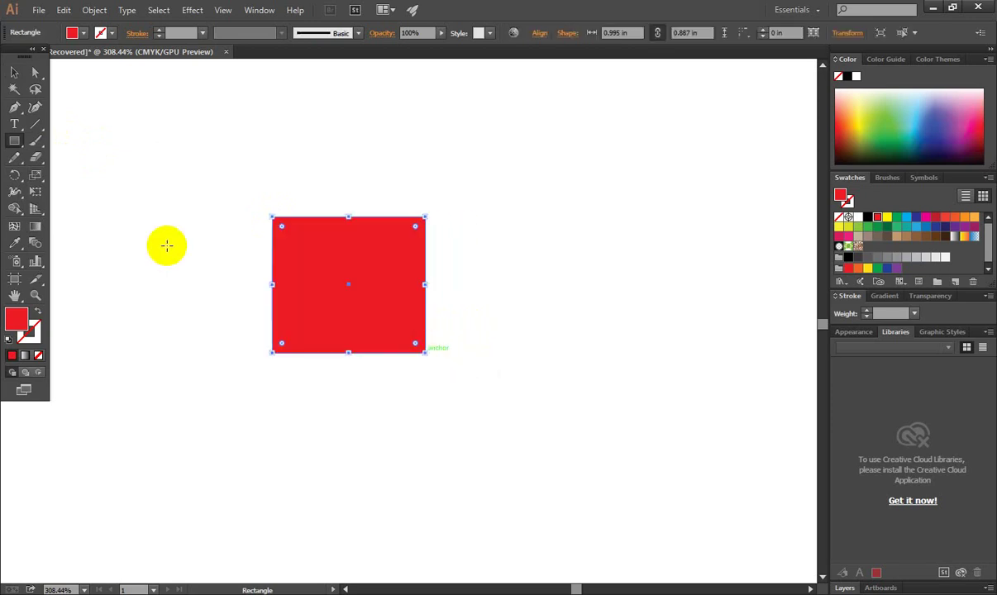
left_click(16, 74)
left_click_drag(345, 308, 386, 308)
left_click_drag(34, 176, 92, 176)
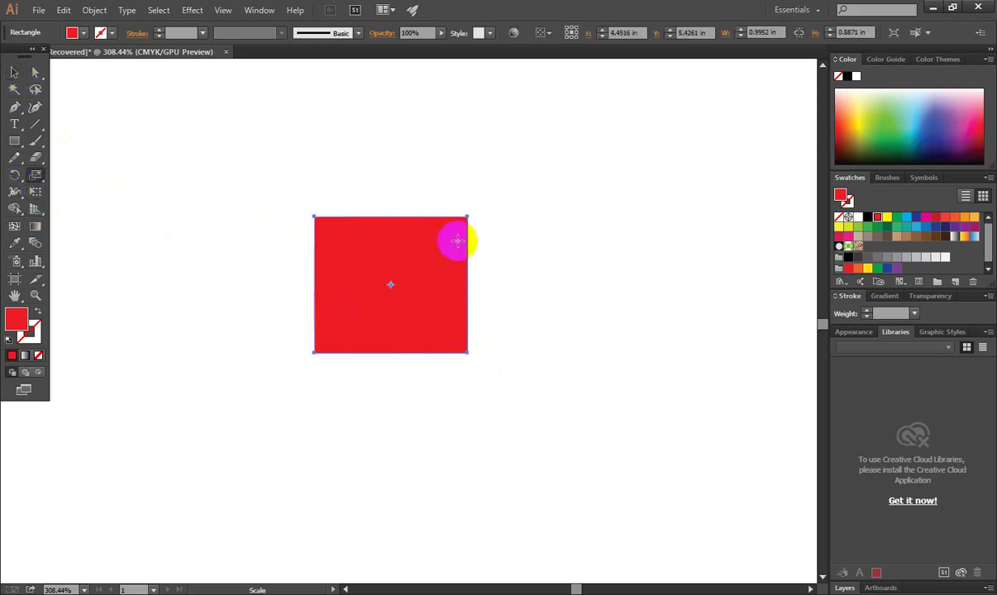
left_click(34, 73)
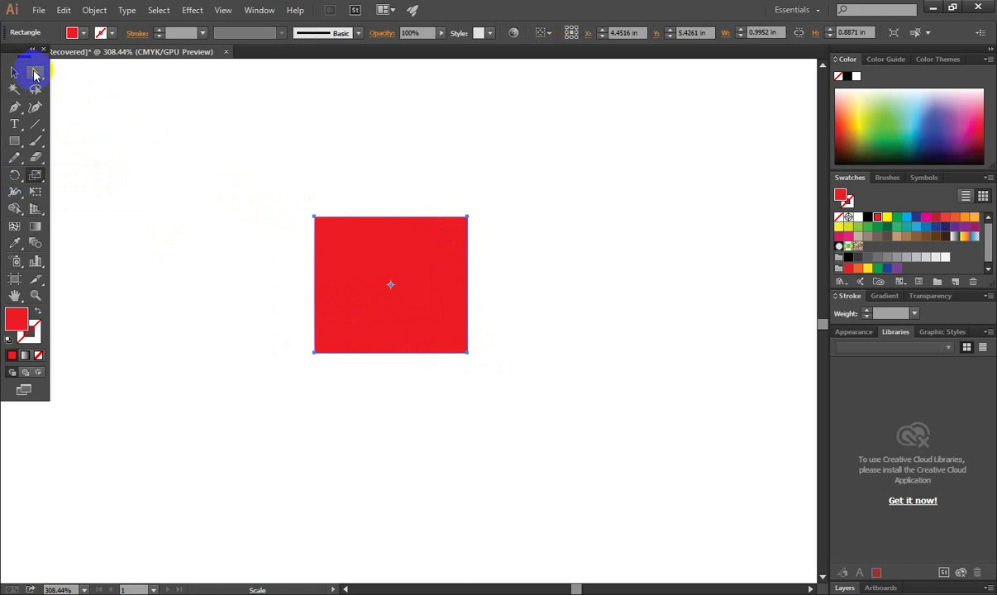
left_click(35, 73)
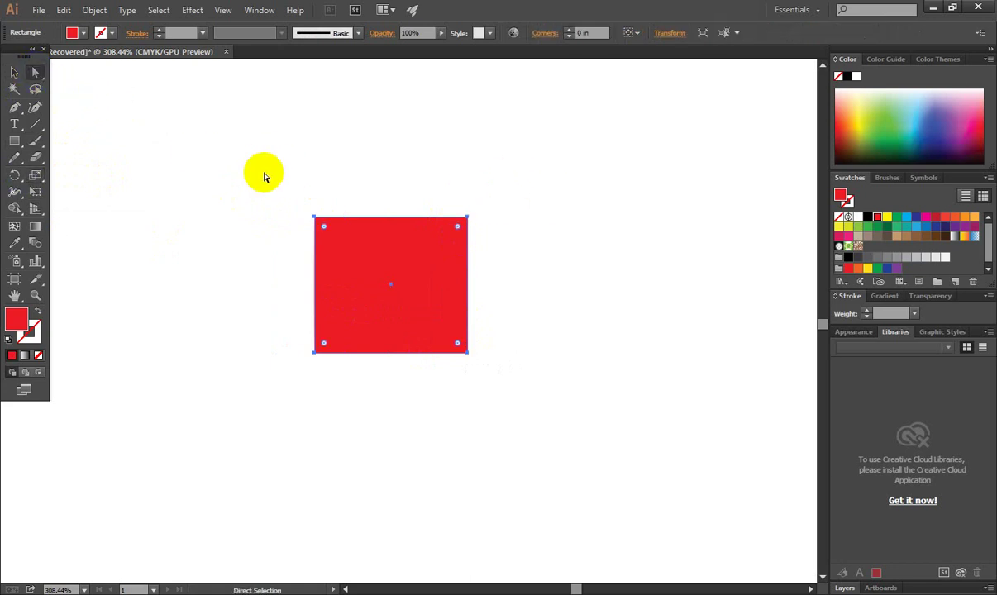
mouse_move(255, 167)
left_mouse_down()
mouse_move(538, 239)
mouse_move(530, 242)
left_mouse_up()
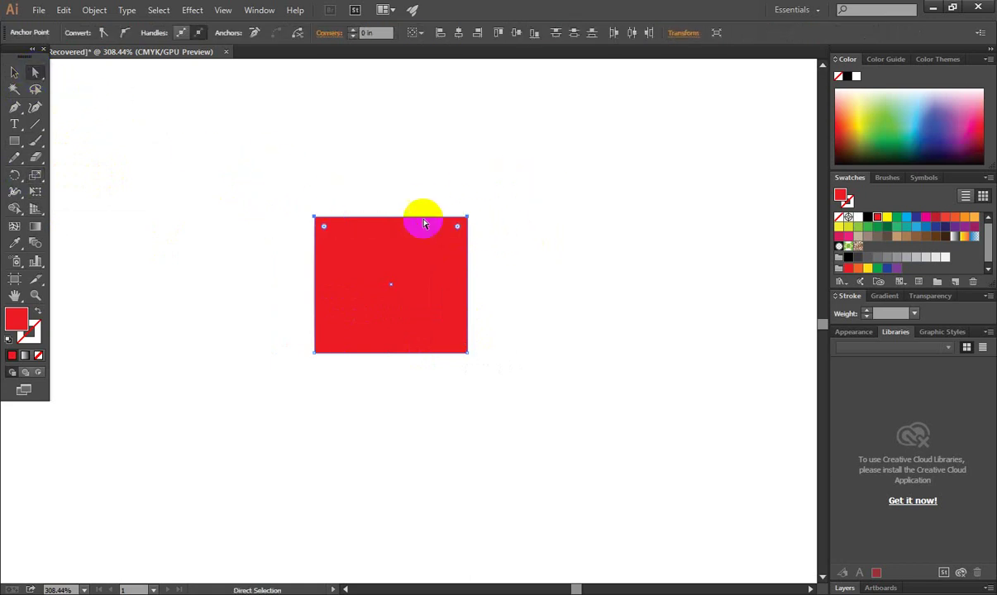
left_click(35, 175)
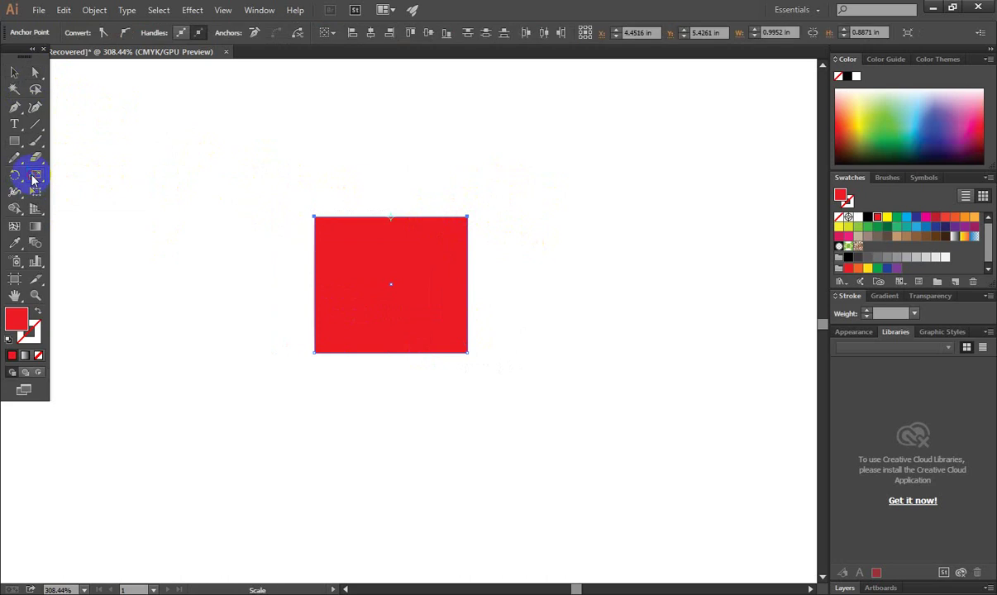
left_click_drag(467, 217, 579, 217)
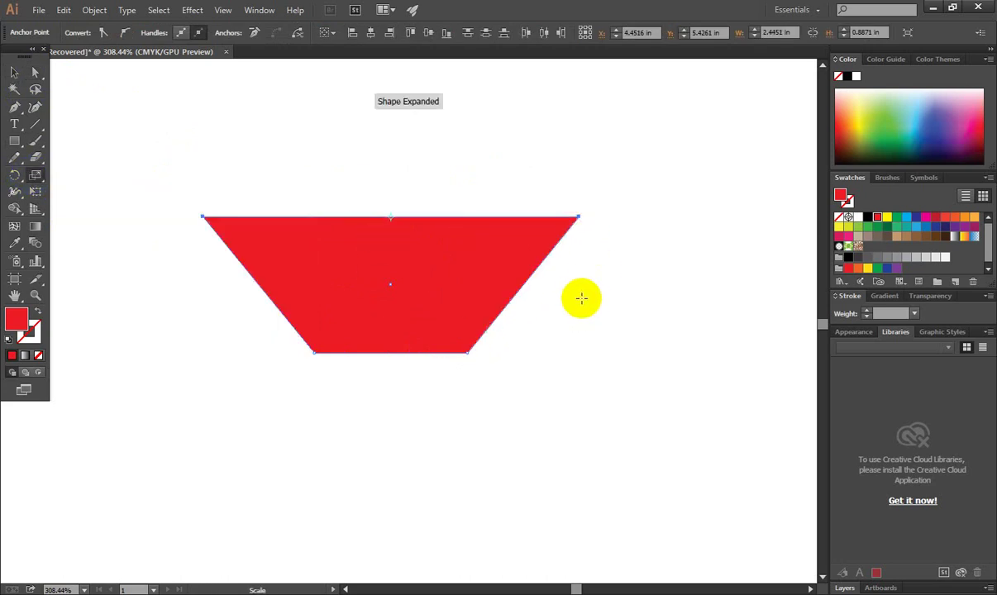
left_click(579, 218)
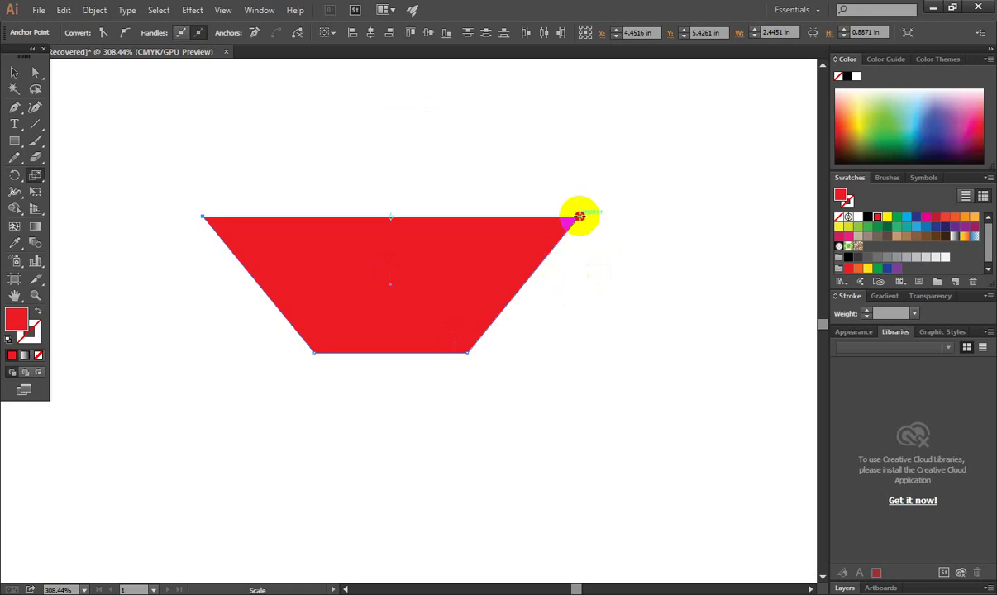
left_click_drag(580, 216, 597, 217)
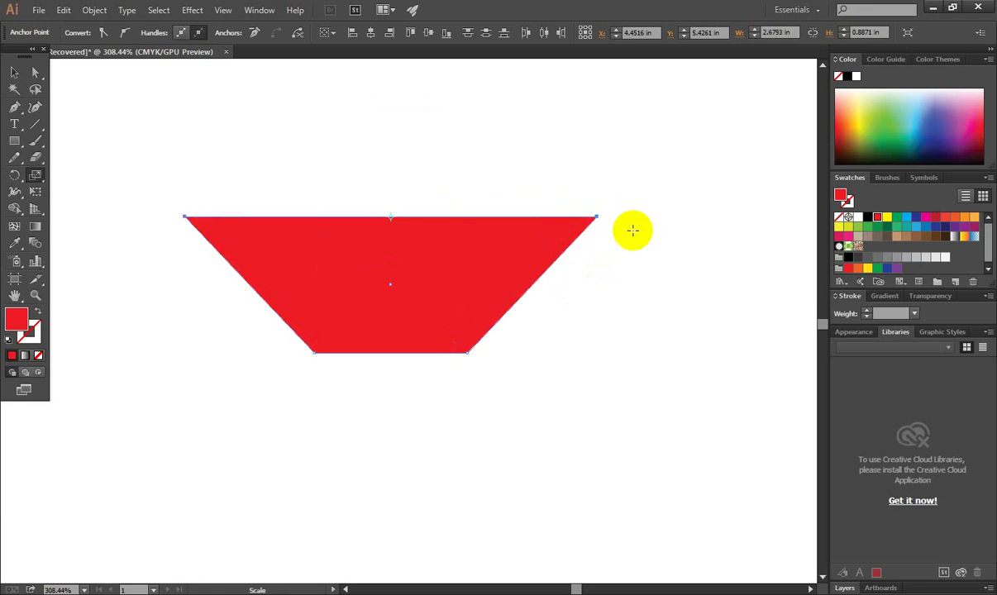
left_click(14, 72)
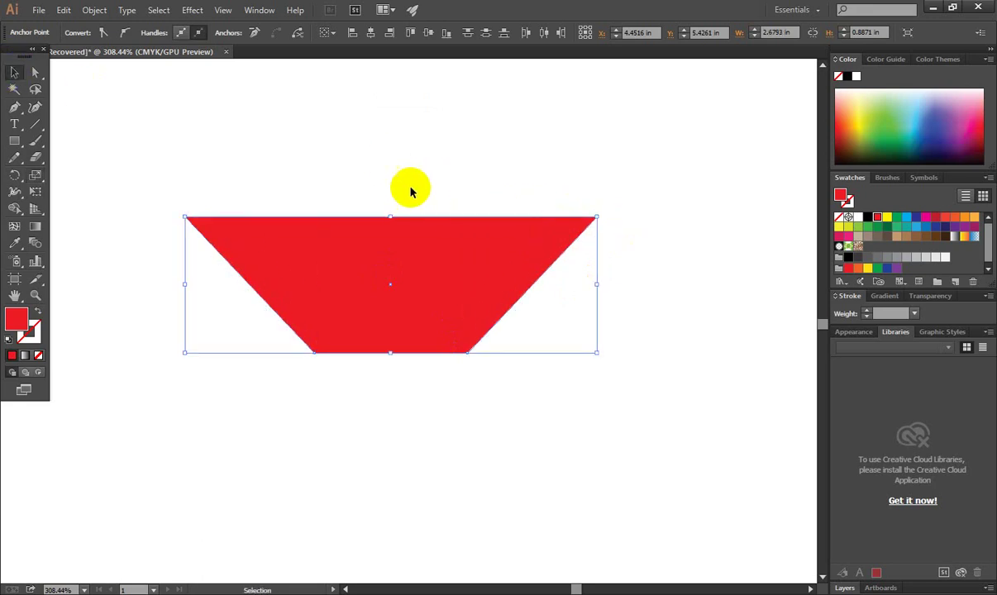
left_click_drag(390, 216, 390, 354)
left_click(341, 285)
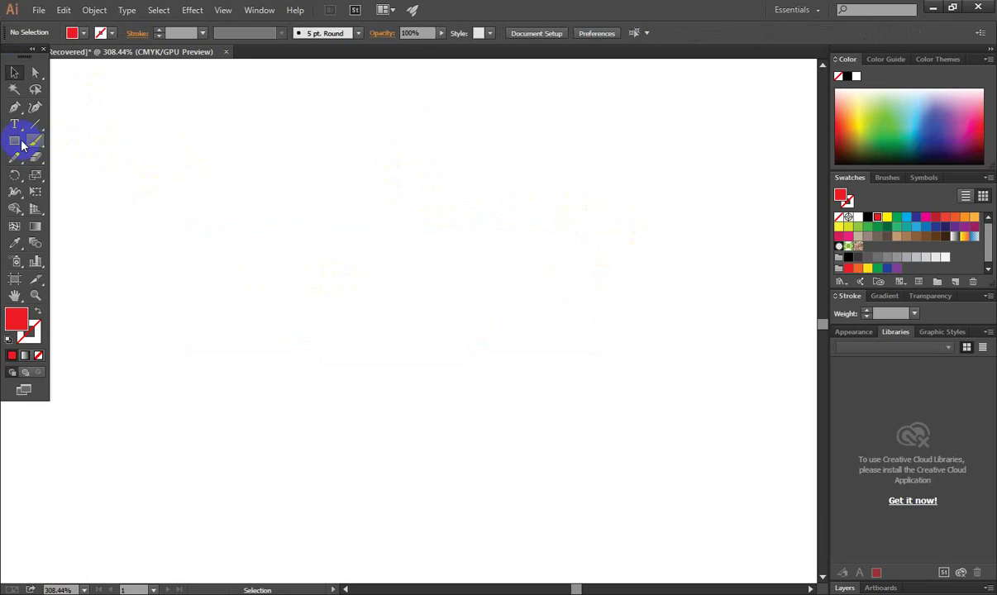
left_click(14, 140)
mouse_move(342, 188)
left_mouse_down()
mouse_move(484, 368)
mouse_move(514, 388)
left_mouse_up()
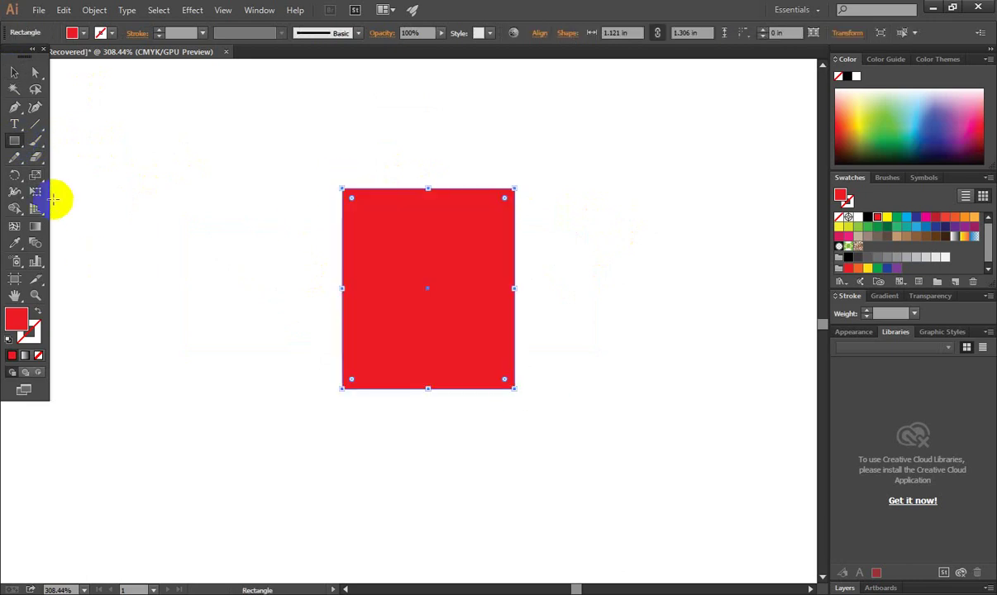
left_click(37, 311)
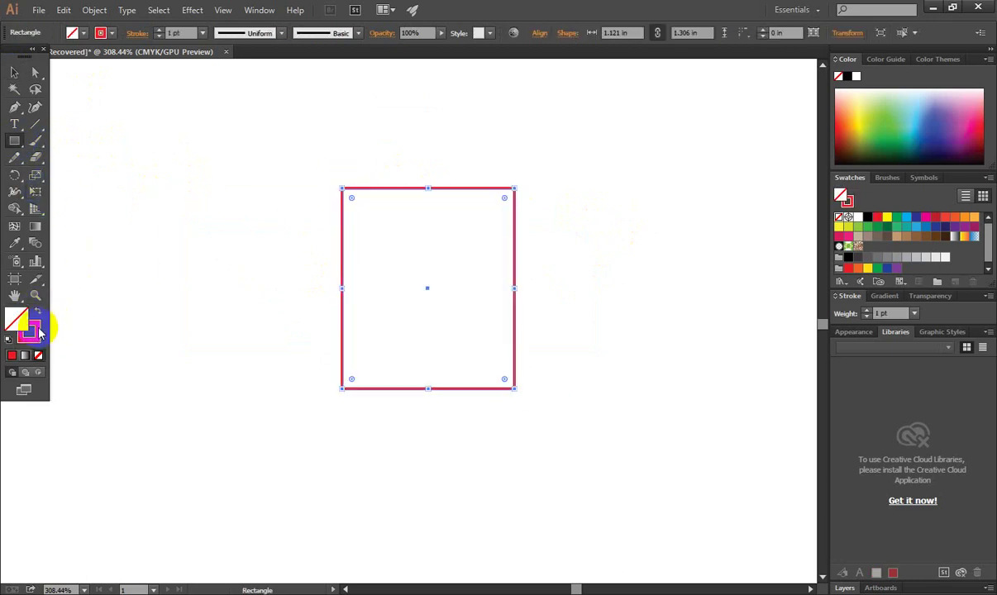
left_click(867, 217)
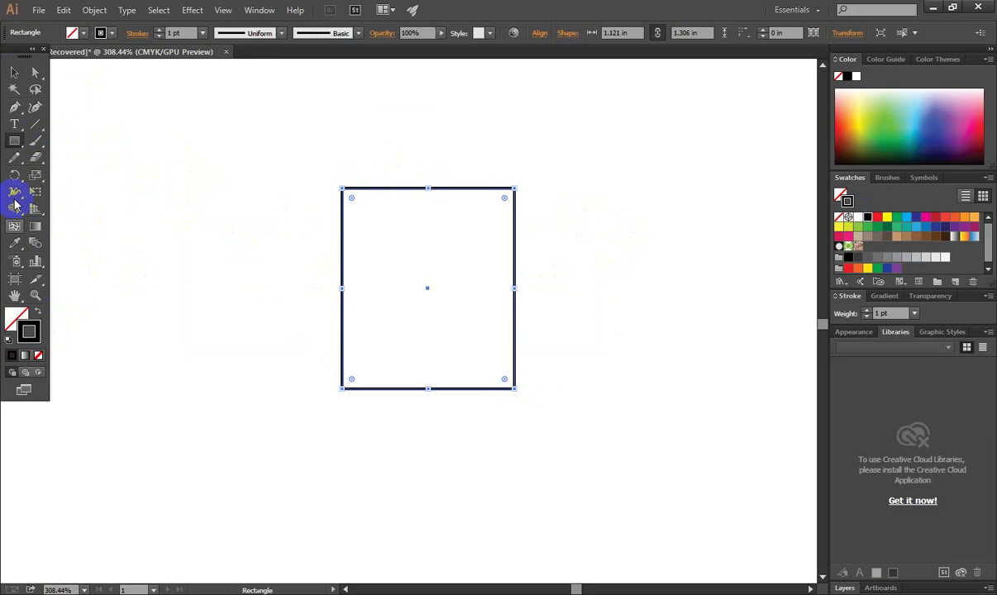
left_click_drag(33, 174, 82, 180)
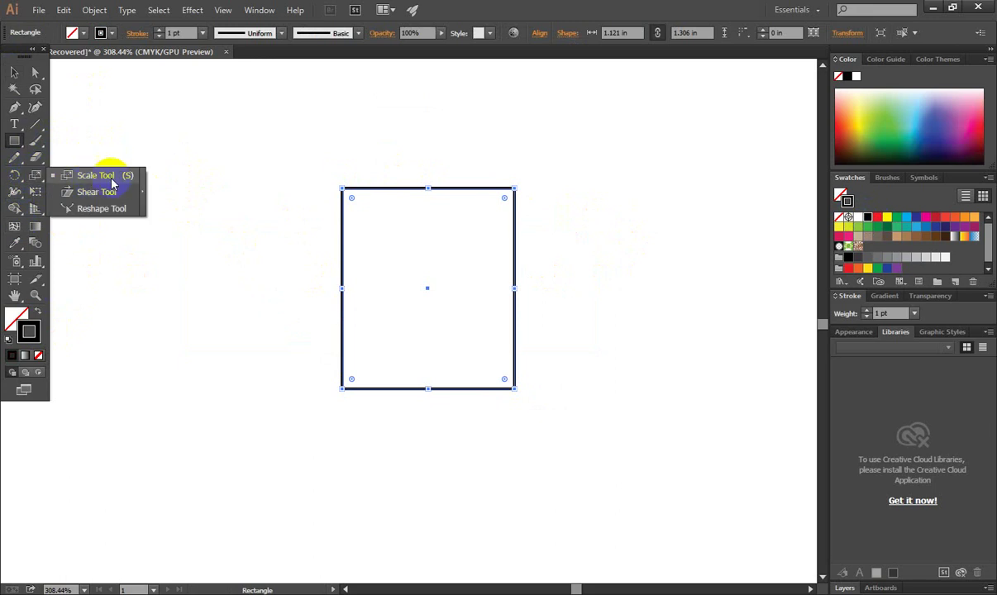
left_click(112, 179)
mouse_move(514, 185)
left_mouse_down()
mouse_move(687, 186)
mouse_move(525, 189)
mouse_move(575, 183)
mouse_move(633, 189)
mouse_move(559, 184)
mouse_move(661, 199)
mouse_move(596, 183)
mouse_move(524, 86)
mouse_move(662, 177)
mouse_move(681, 147)
mouse_move(553, 157)
mouse_move(502, 228)
mouse_move(516, 233)
mouse_move(516, 250)
mouse_move(506, 207)
mouse_move(575, 214)
mouse_move(548, 178)
left_mouse_up()
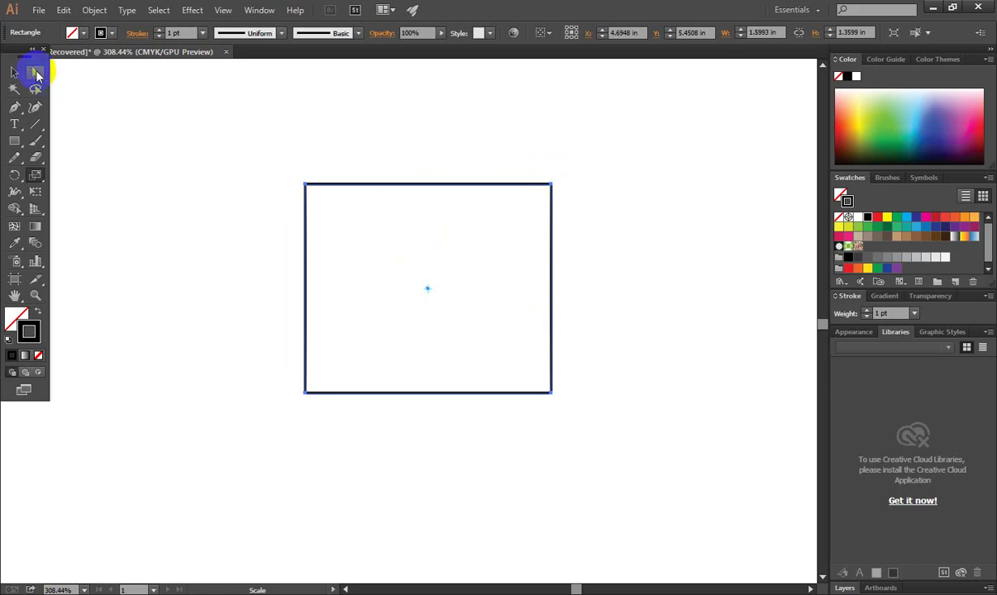
left_click(37, 73)
left_click_drag(245, 149, 616, 218)
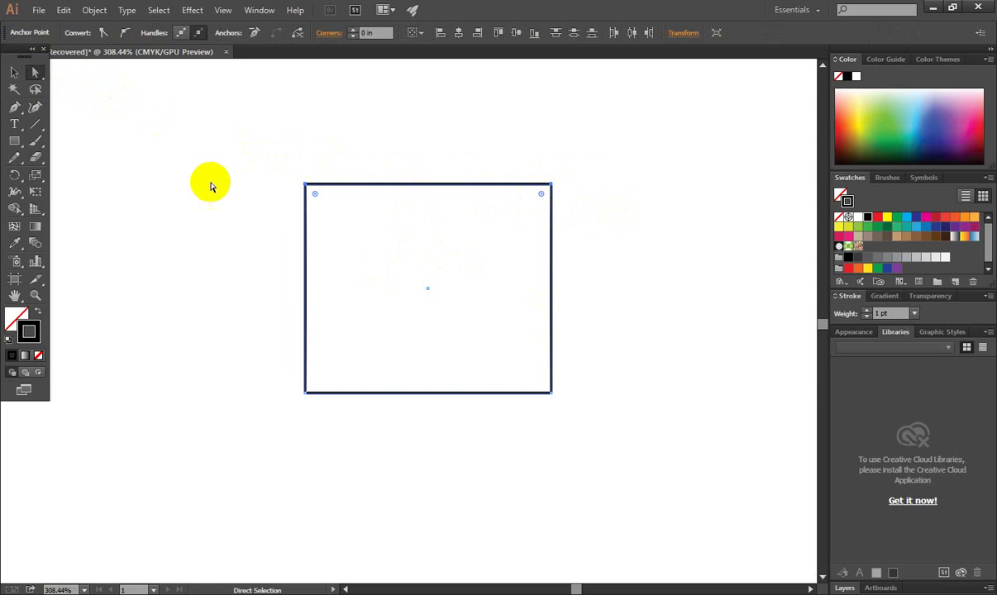
left_click(37, 176)
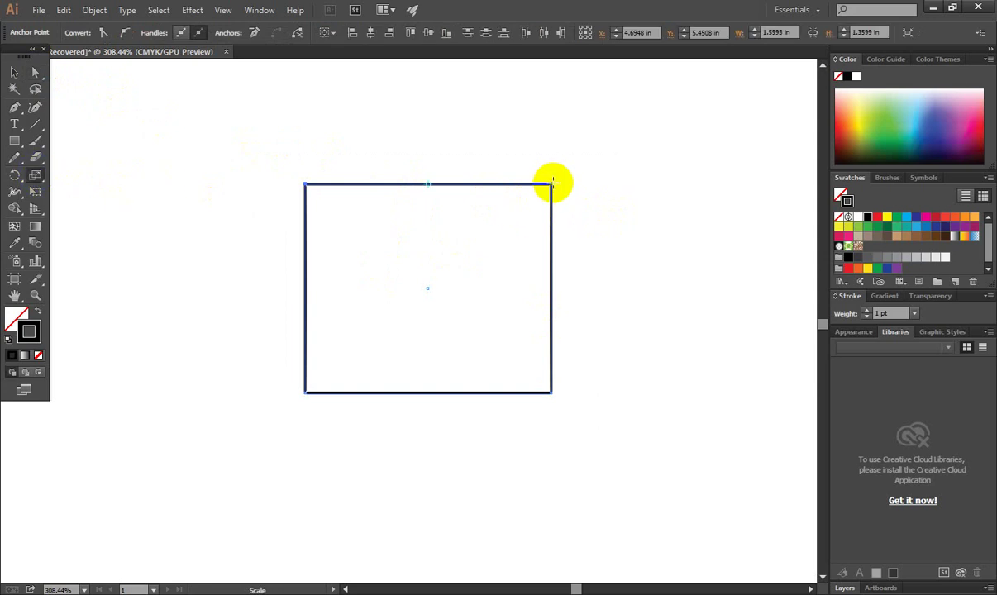
left_click_drag(549, 183, 686, 189)
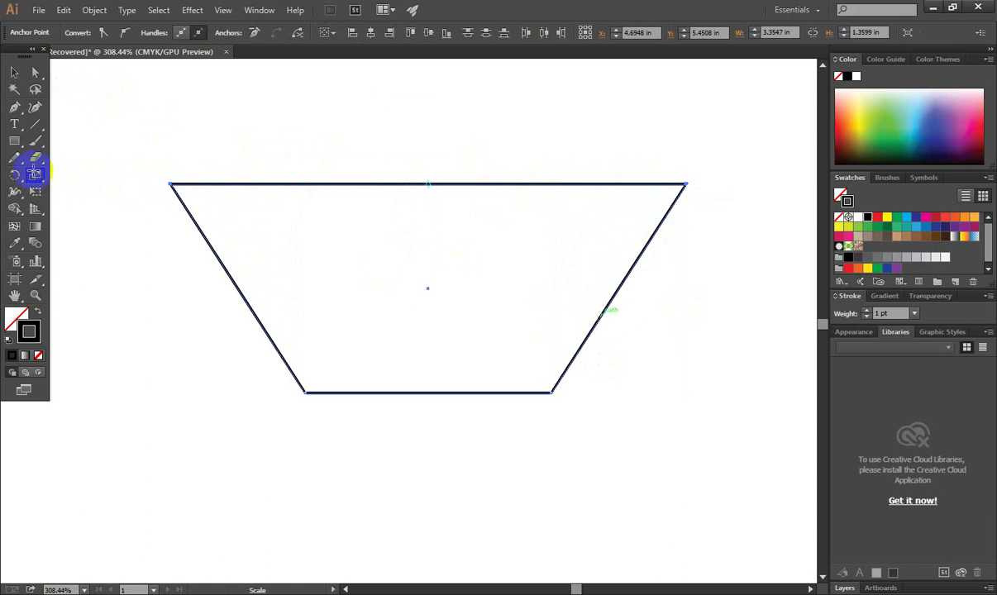
left_click(35, 176)
left_click_drag(50, 177, 116, 182)
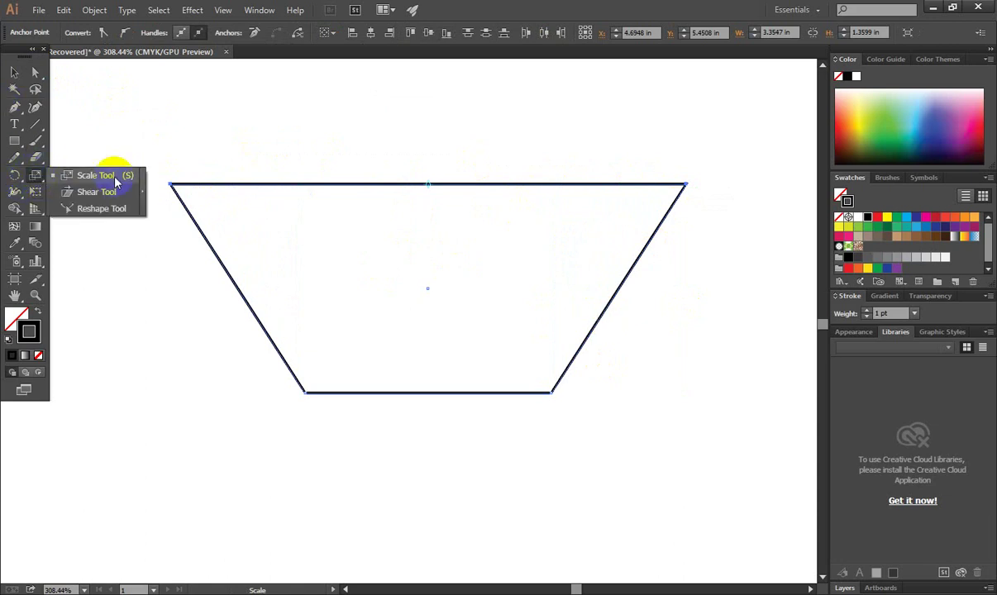
left_click(15, 72)
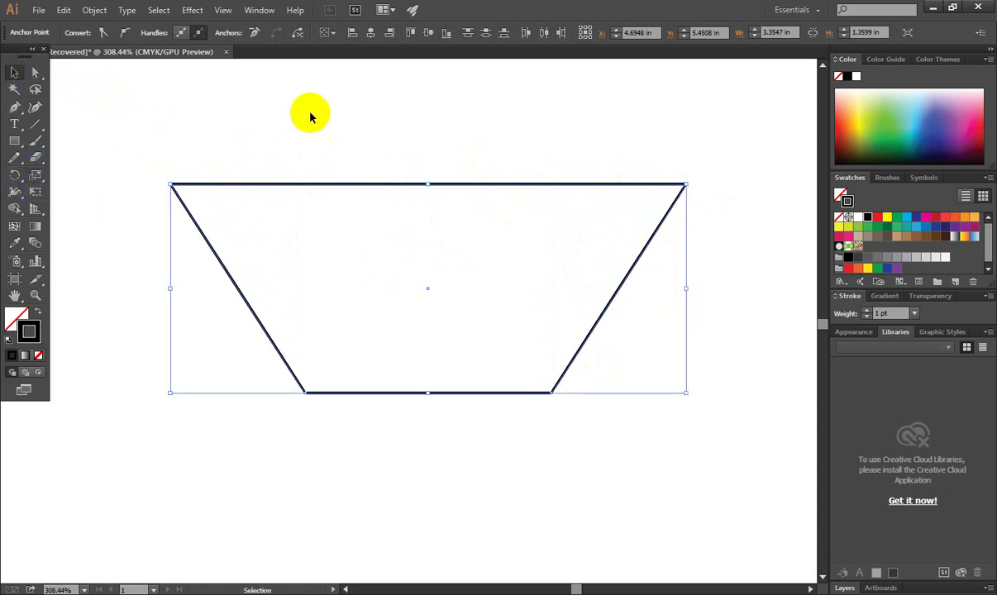
left_click(309, 114)
left_click(328, 184)
Delete the trapezoid outline and draw a small solid black square near the upper left.
key("Delete")
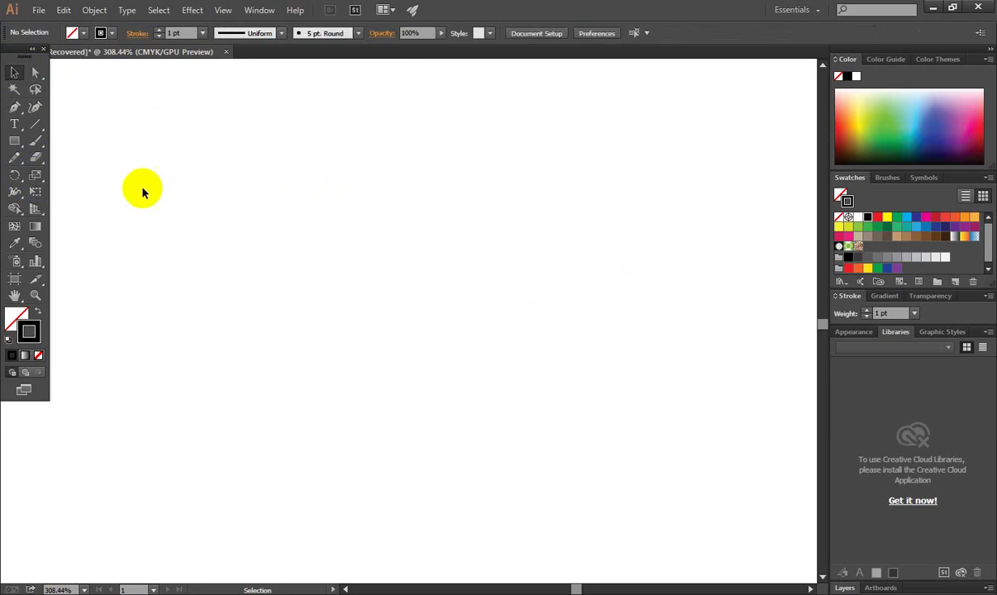
left_click_drag(34, 176, 108, 195)
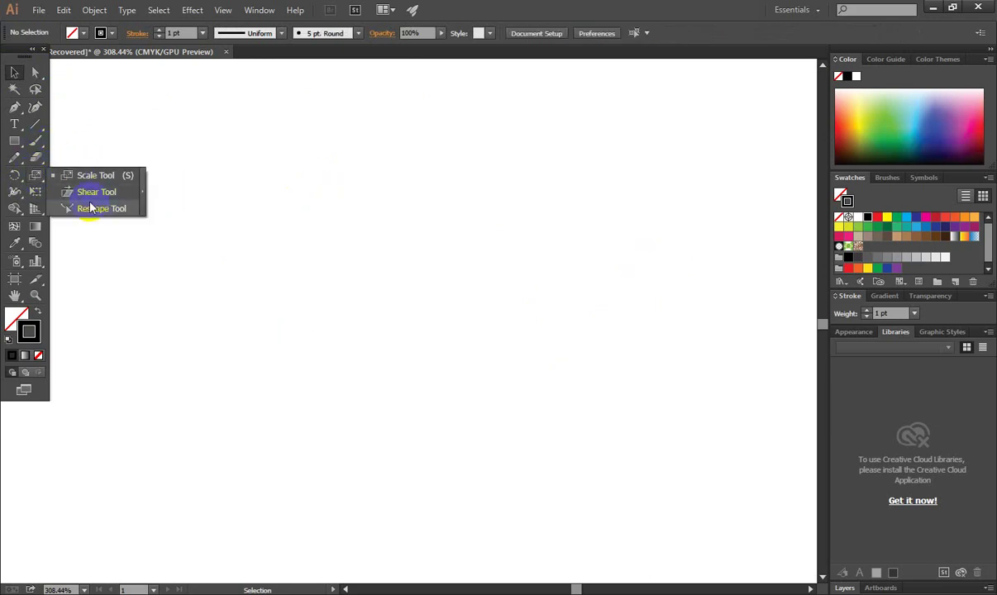
left_click(101, 192)
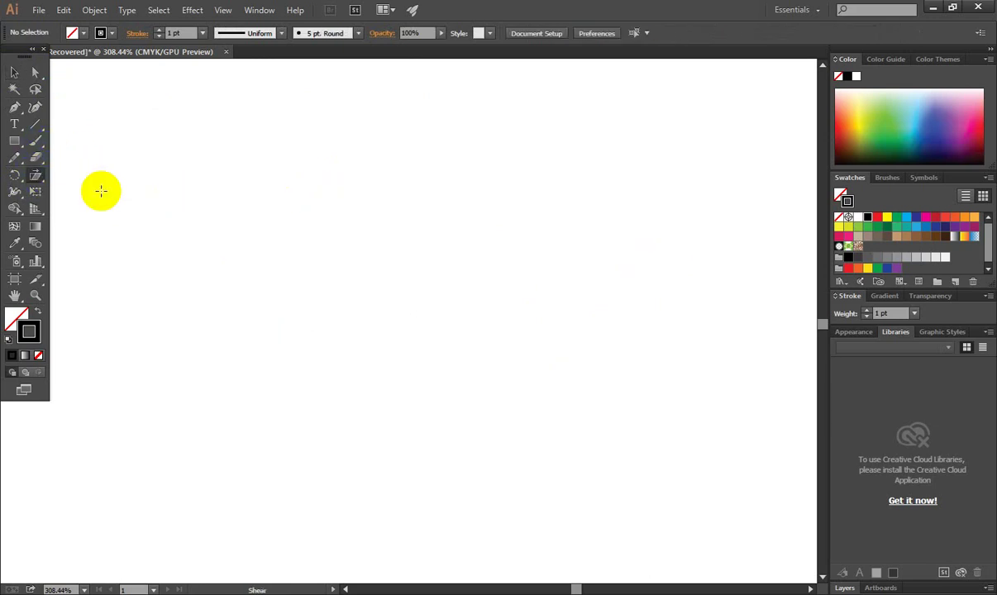
left_click(14, 142)
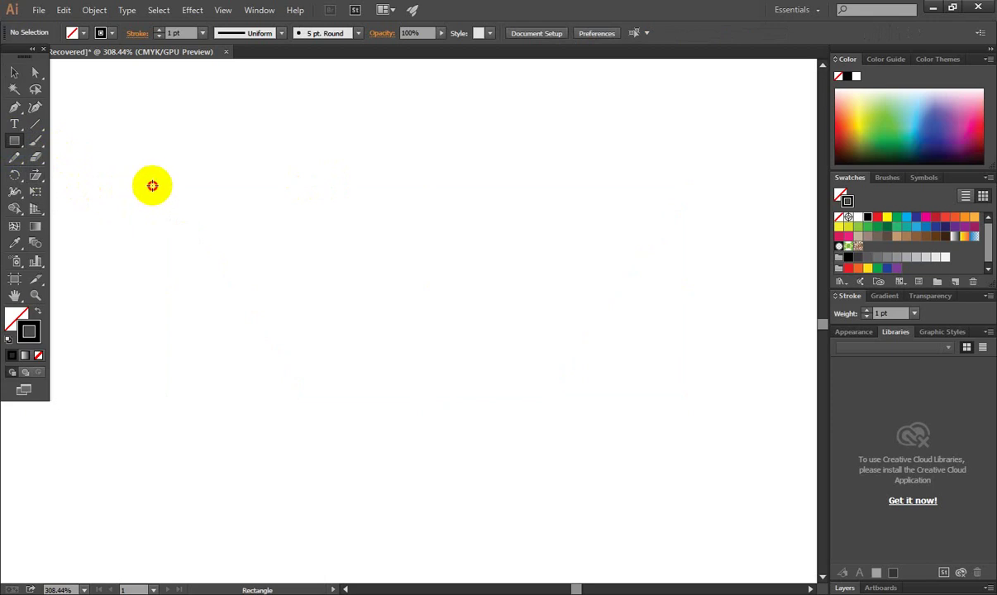
left_click_drag(145, 176, 188, 222)
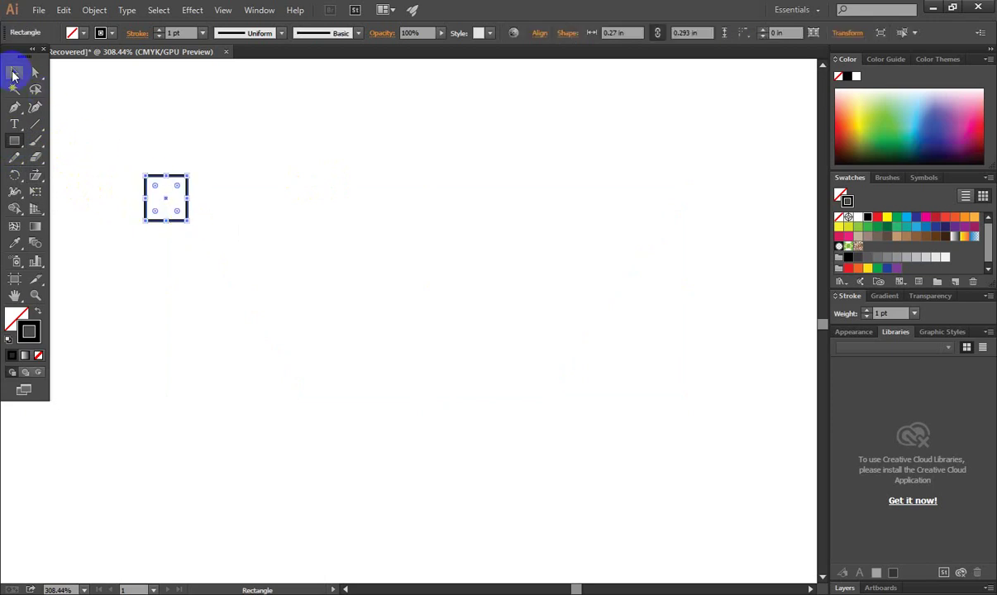
left_click(14, 72)
left_click(37, 313)
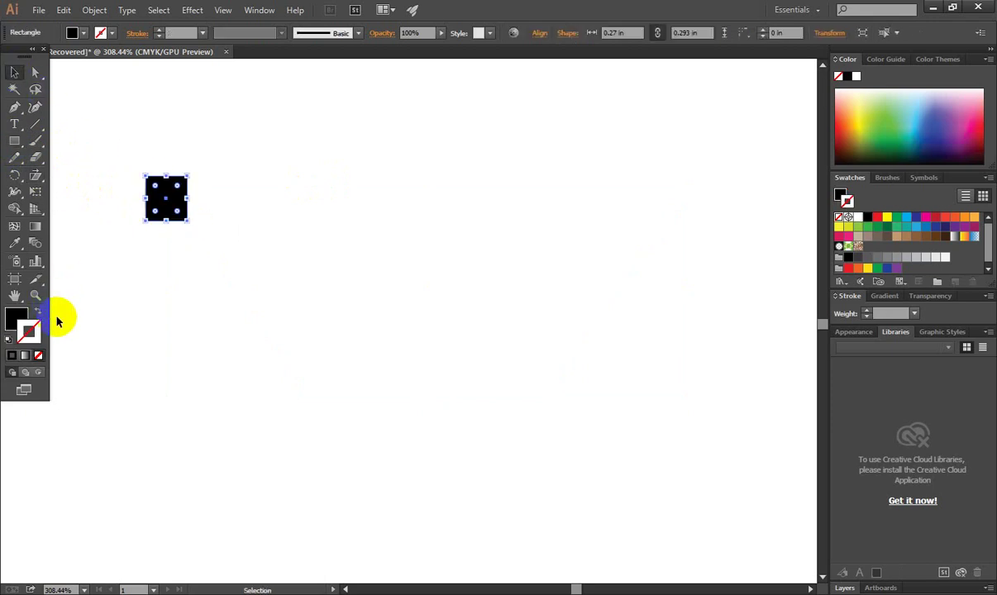
mouse_move(18, 321)
left_mouse_down()
mouse_move(166, 216)
mouse_move(221, 208)
left_mouse_up()
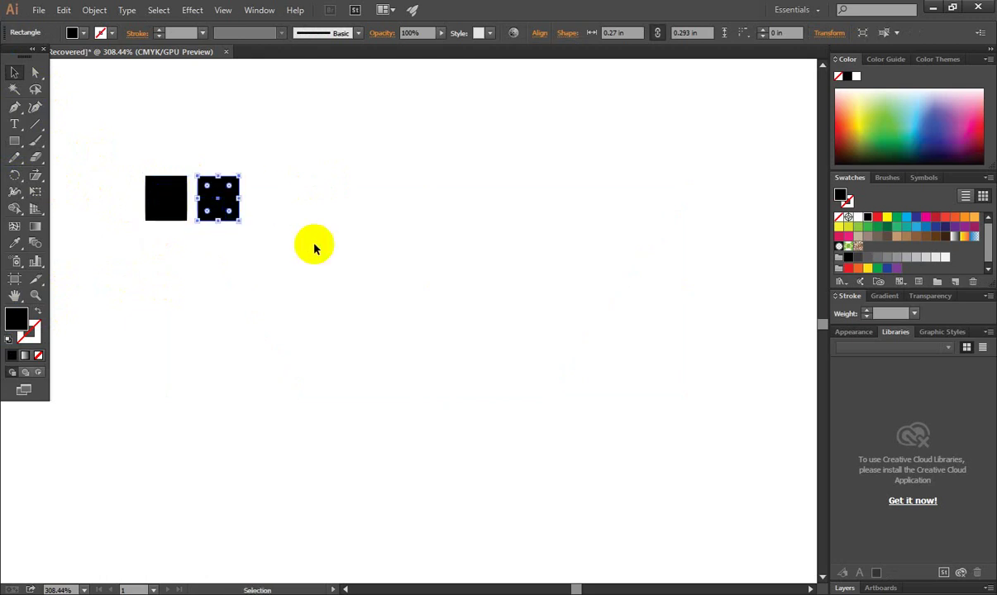
Duplicate the square into a row of ten, then copy the row down into six rows.
key("ctrl+d")
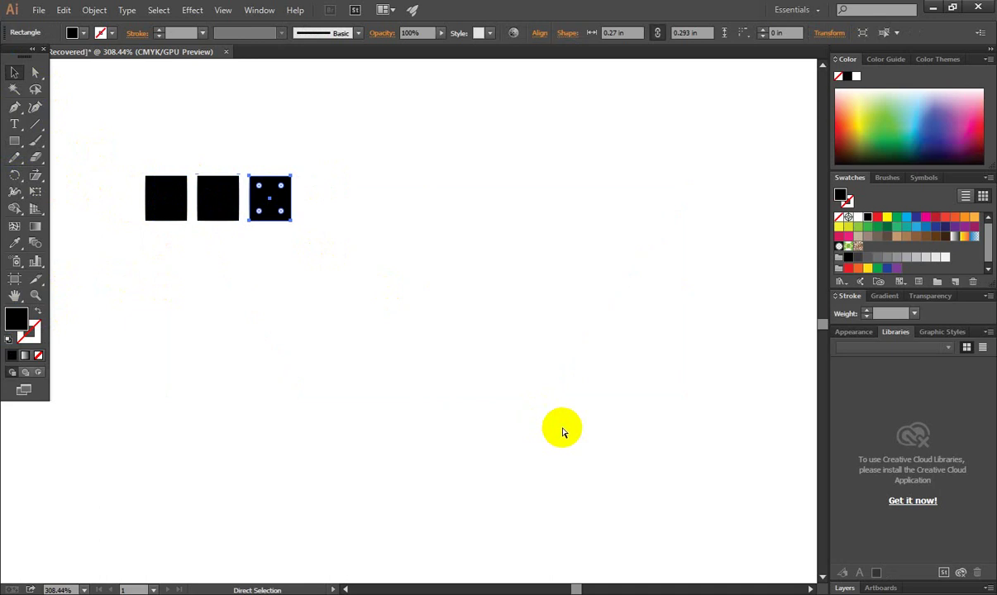
key("ctrl+d")
key("ctrl+d")
key("ctrl+d")
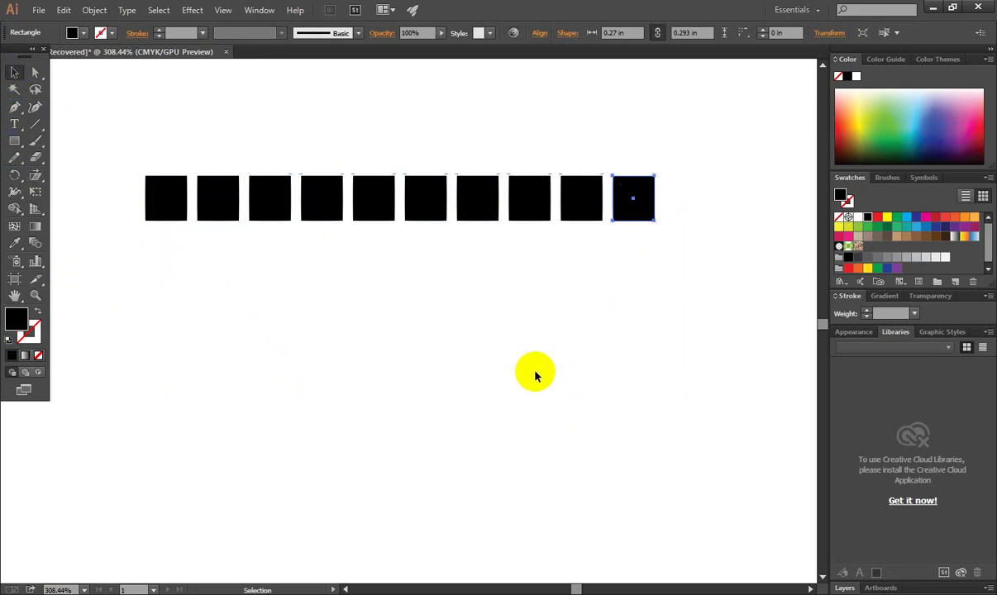
left_click(534, 375)
scroll(199, 196, "down", 1)
mouse_move(126, 121)
left_mouse_down()
mouse_move(608, 192)
mouse_move(659, 182)
left_mouse_up()
left_click_drag(534, 178, 561, 233)
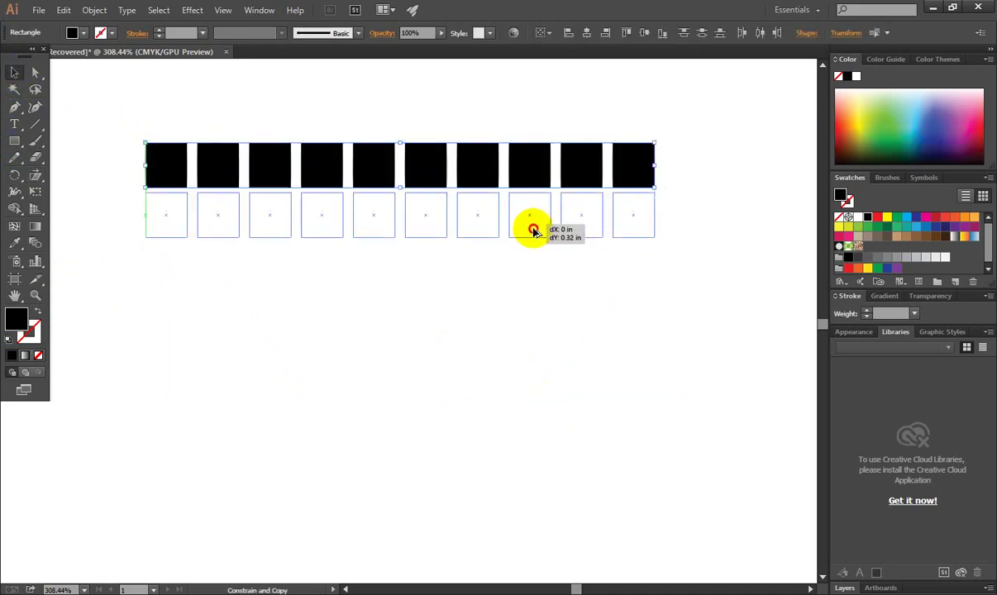
key("ctrl+d")
key("ctrl+d")
key("ctrl+d")
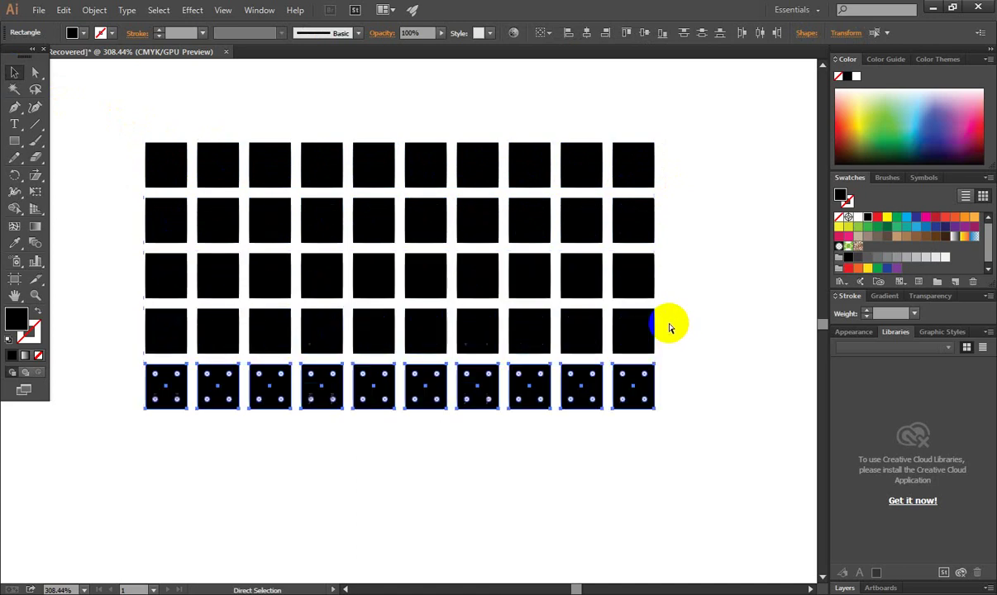
key("ctrl+d")
Delete the three leftmost columns, leaving a seven-by-six grid of squares.
left_click(79, 169)
left_click_drag(92, 114, 296, 502)
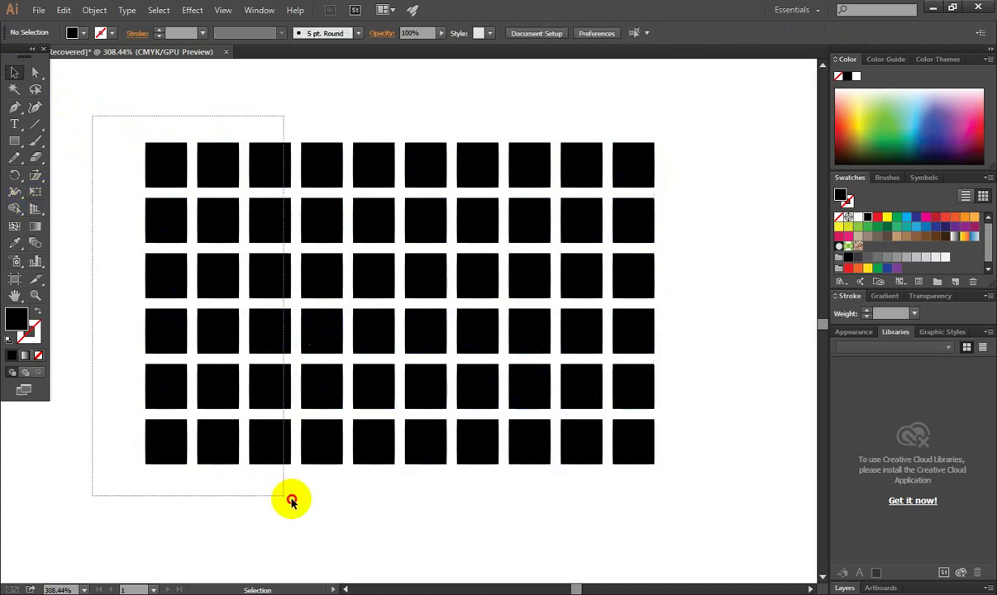
key("Delete")
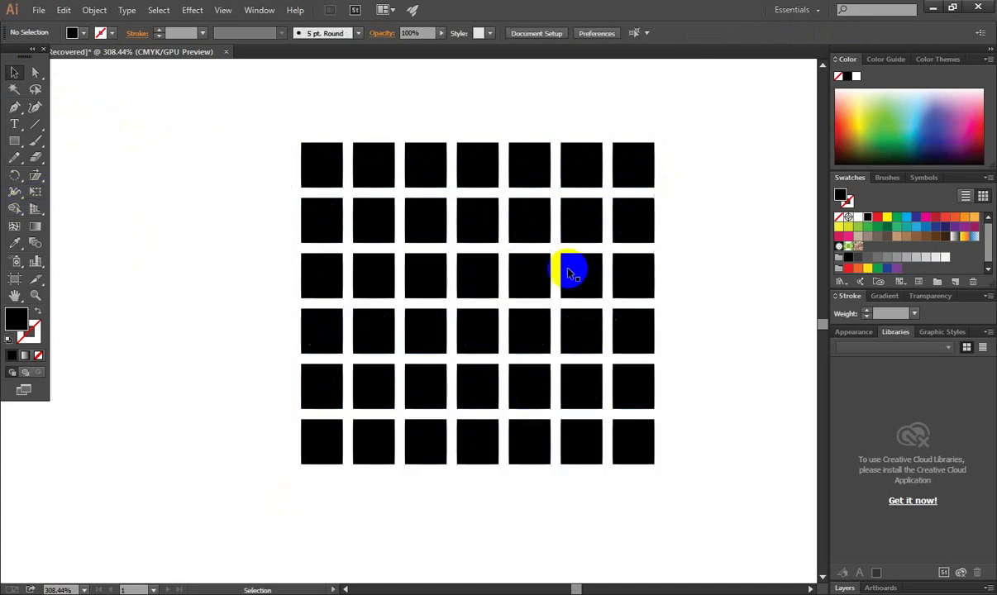
scroll(311, 147, "down", 1)
Shear the square grid to a slight slant and move it lower on the artboard.
mouse_move(250, 112)
left_mouse_down()
mouse_move(558, 347)
mouse_move(685, 486)
left_mouse_up()
mouse_move(35, 176)
left_mouse_down()
mouse_move(95, 200)
mouse_move(91, 192)
left_mouse_up()
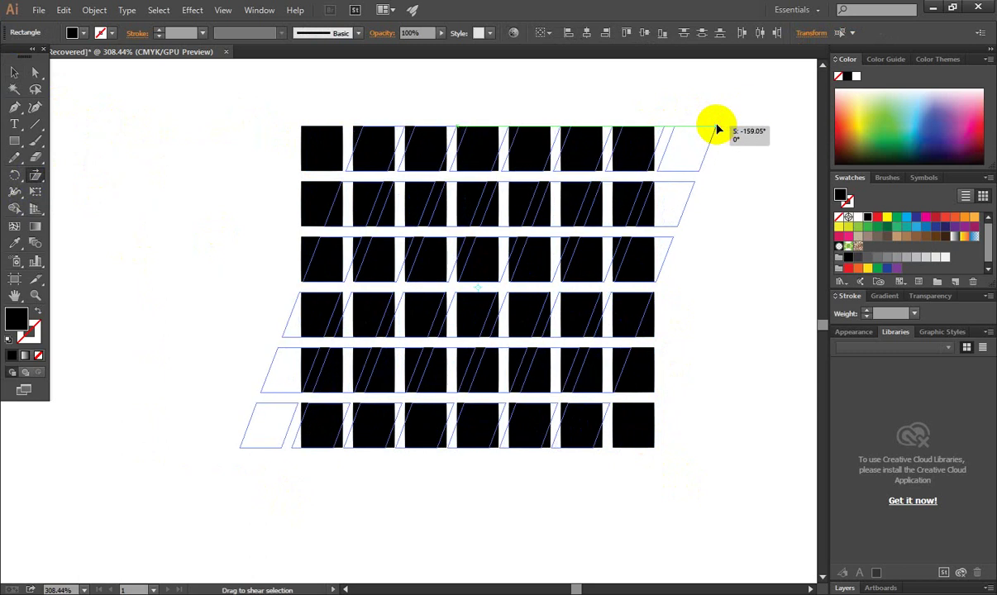
left_click_drag(653, 124, 706, 148)
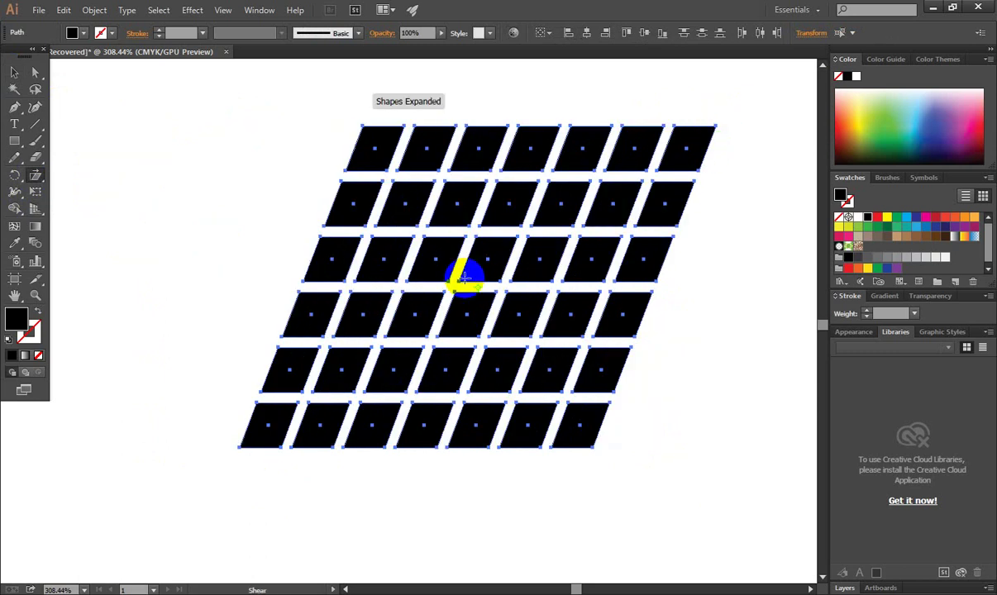
left_click_drag(714, 128, 554, 128)
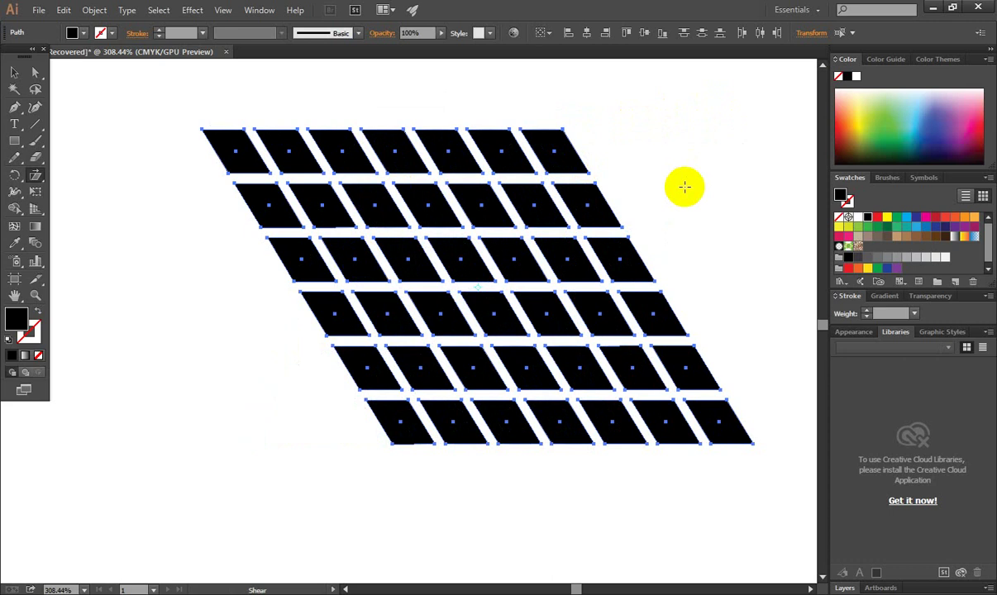
left_click(568, 128)
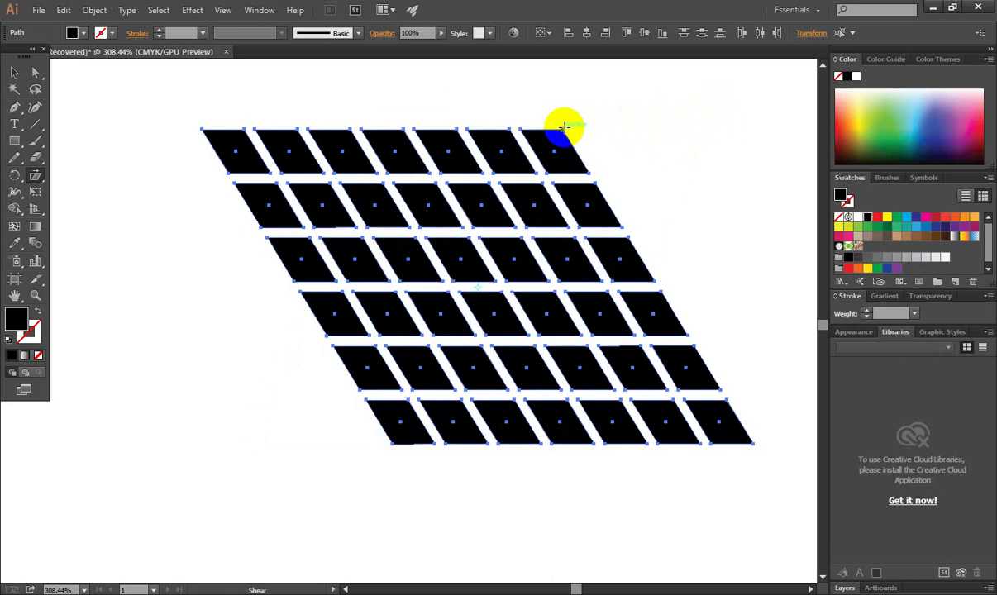
mouse_move(563, 126)
left_mouse_down()
mouse_move(663, 126)
mouse_move(791, 156)
mouse_move(647, 142)
left_mouse_up()
left_click_drag(312, 144, 312, 247)
left_click(14, 73)
Draw a small black square above-left of the grid.
key("ctrl+shift+a")
left_click(28, 144)
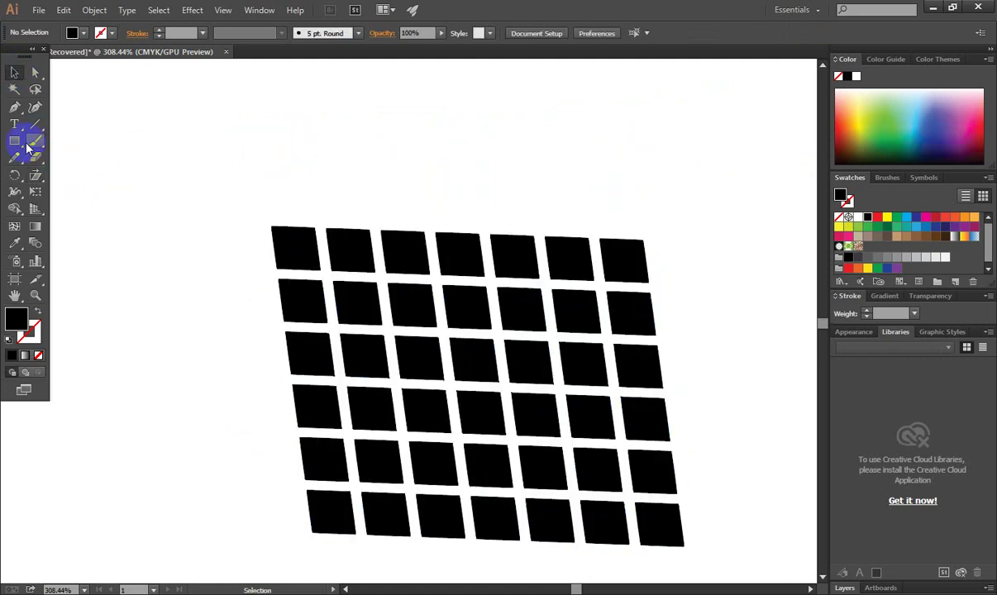
left_click_drag(202, 135, 237, 170)
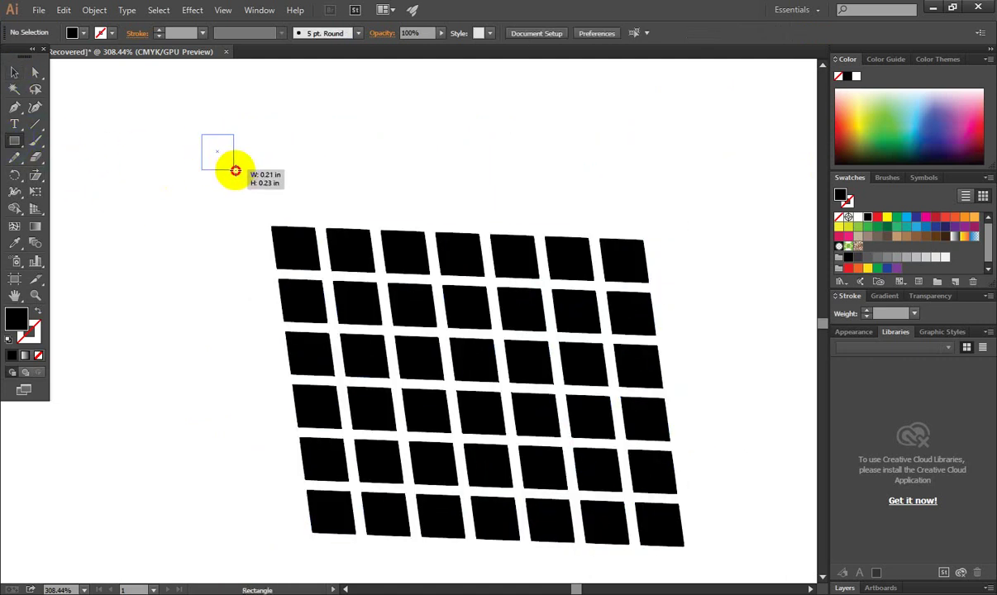
left_click(15, 73)
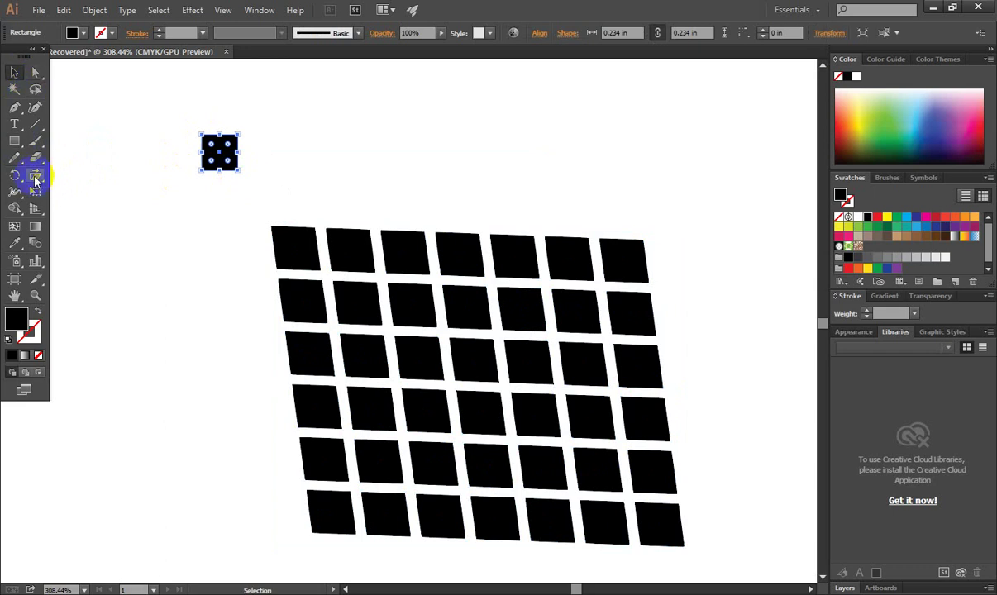
Shear the small square -41.46° along a 75° axis into a parallelogram.
mouse_move(35, 175)
left_mouse_down()
mouse_move(110, 189)
mouse_move(97, 195)
left_mouse_up()
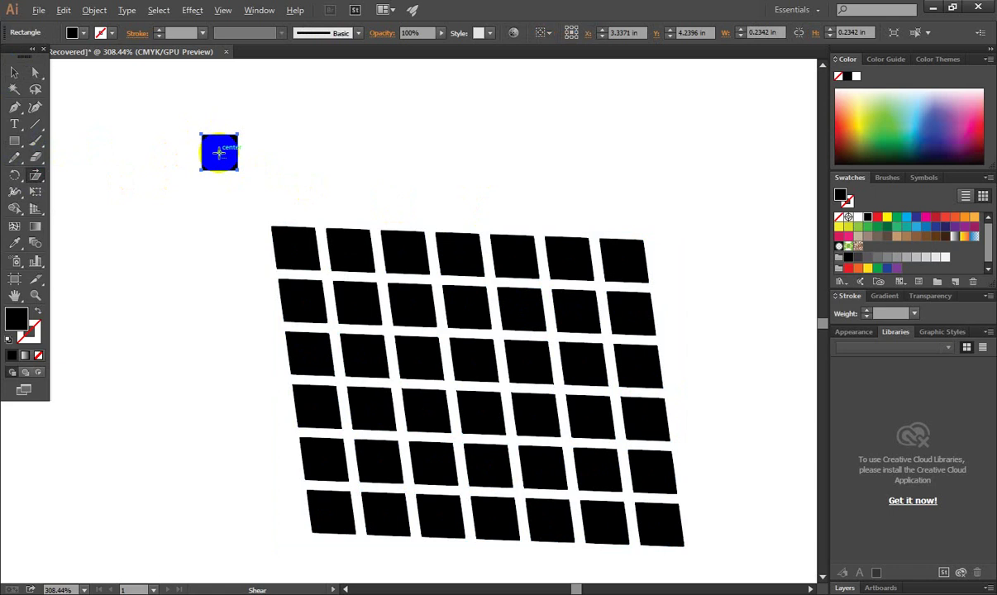
left_click(219, 153, "alt")
left_click_drag(511, 170, 613, 130)
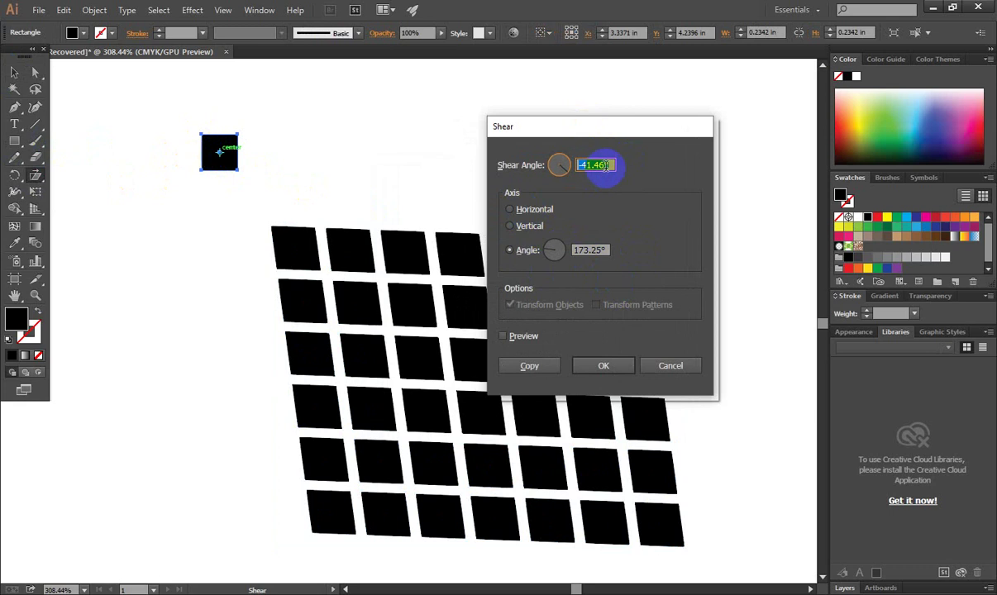
left_click(607, 250)
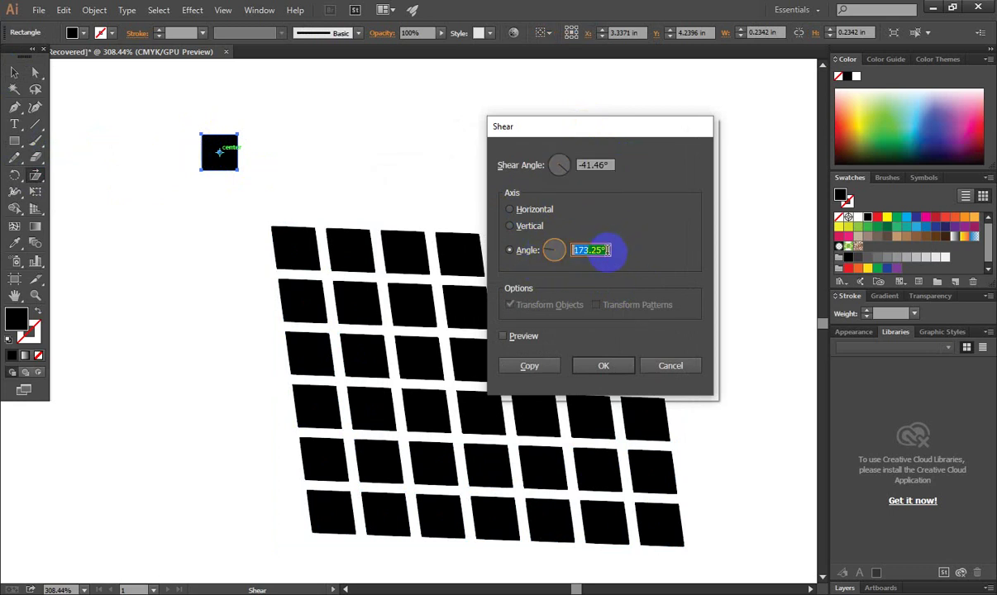
left_click(569, 249)
type("15")
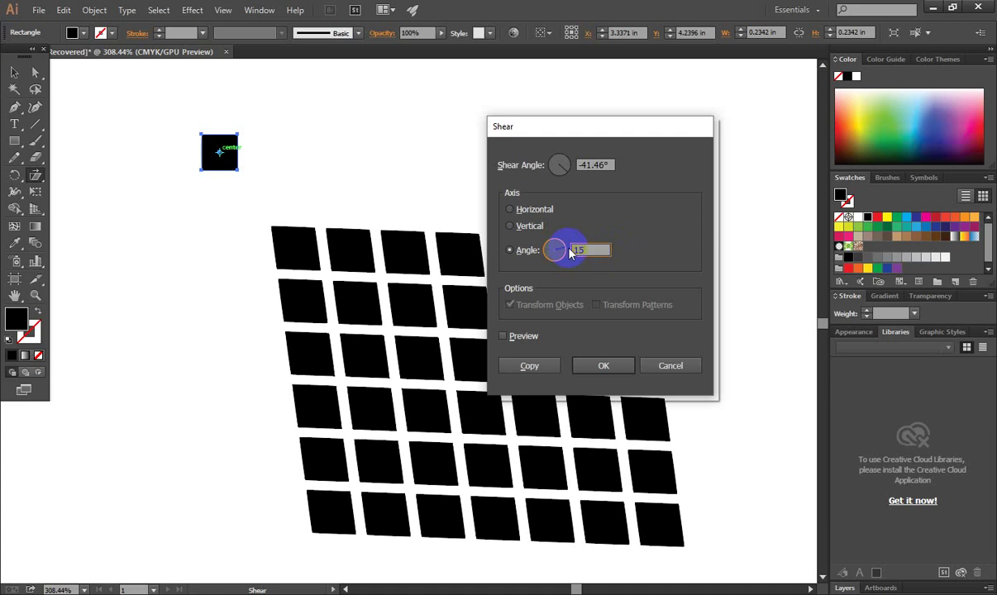
left_click(548, 249)
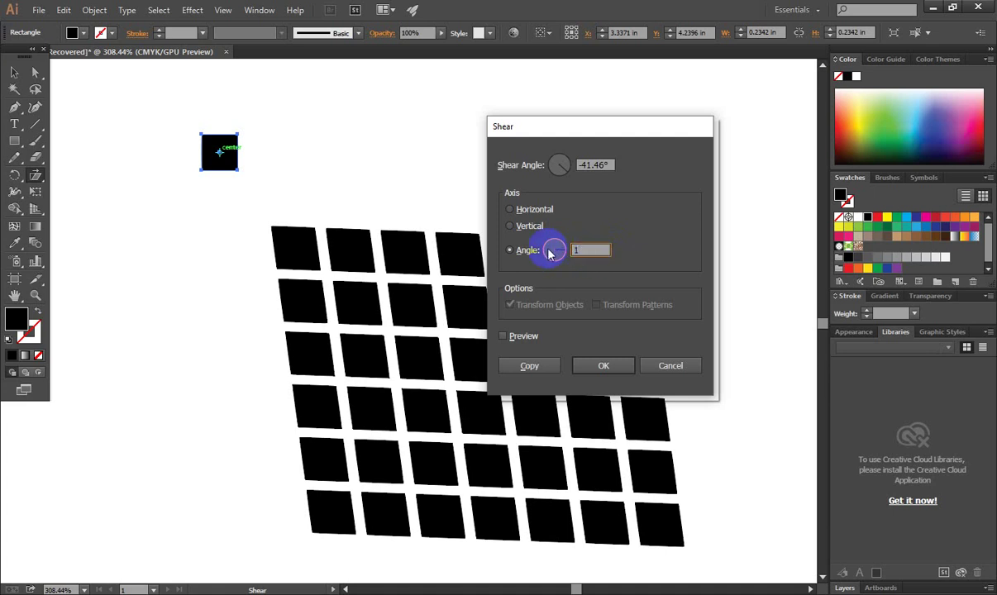
type("5")
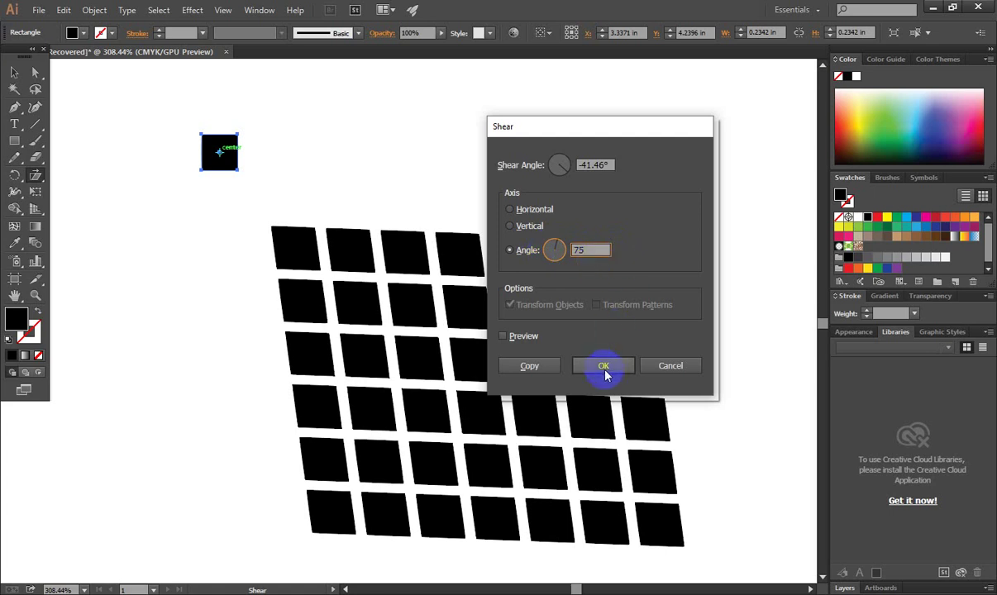
left_click(603, 366)
left_click(14, 72)
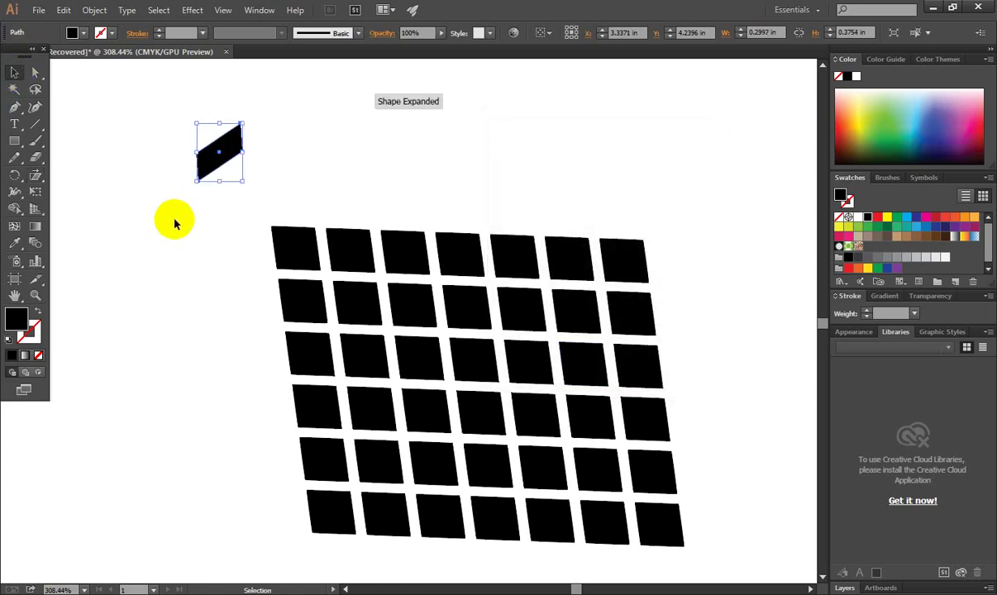
left_click(170, 202)
left_click(223, 164)
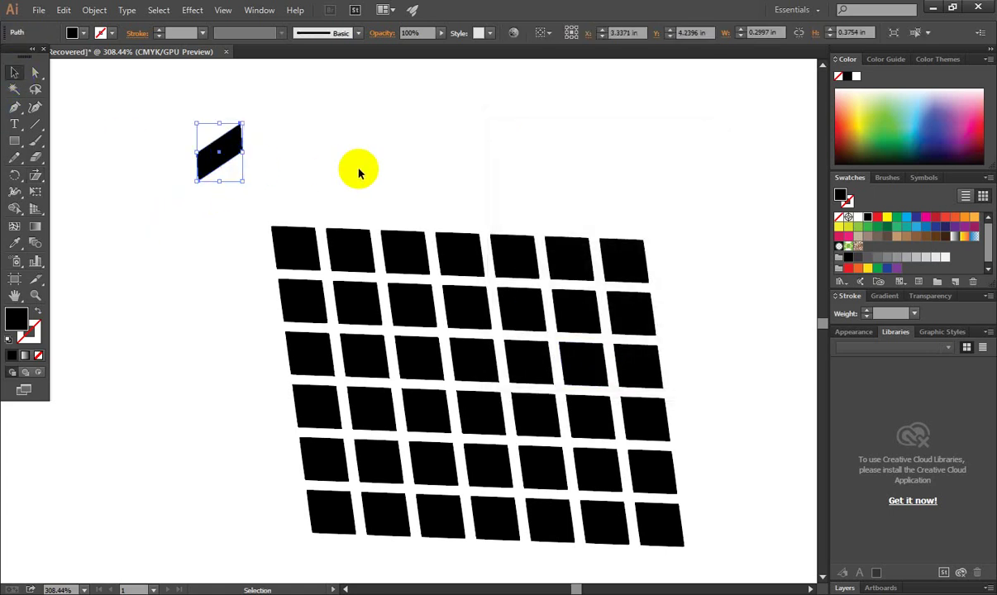
left_click(352, 237)
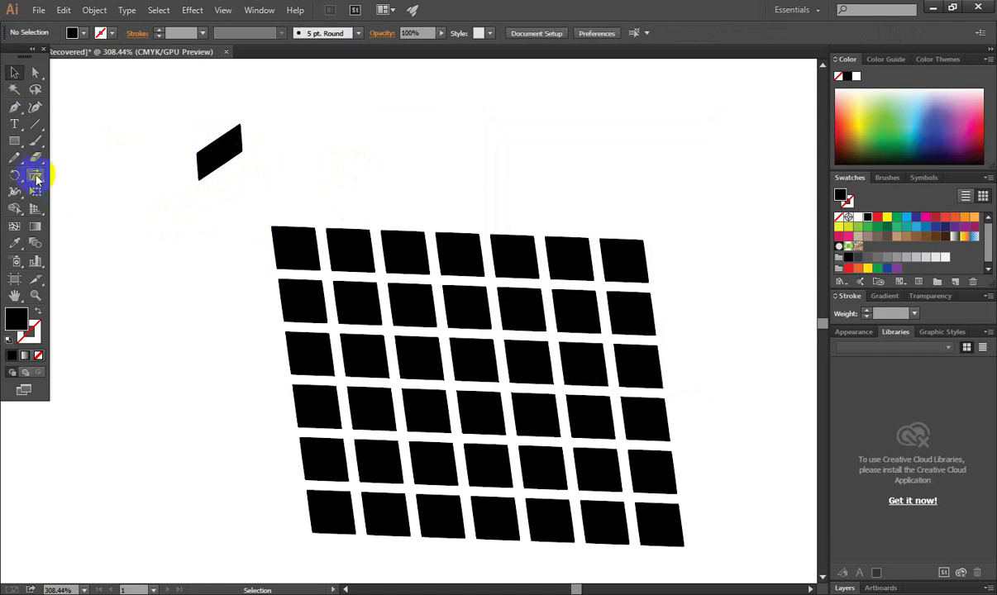
Shear the whole grid into a steep slant from its top-right corner, then select its upper part.
left_click_drag(36, 175, 93, 191)
left_click(277, 222)
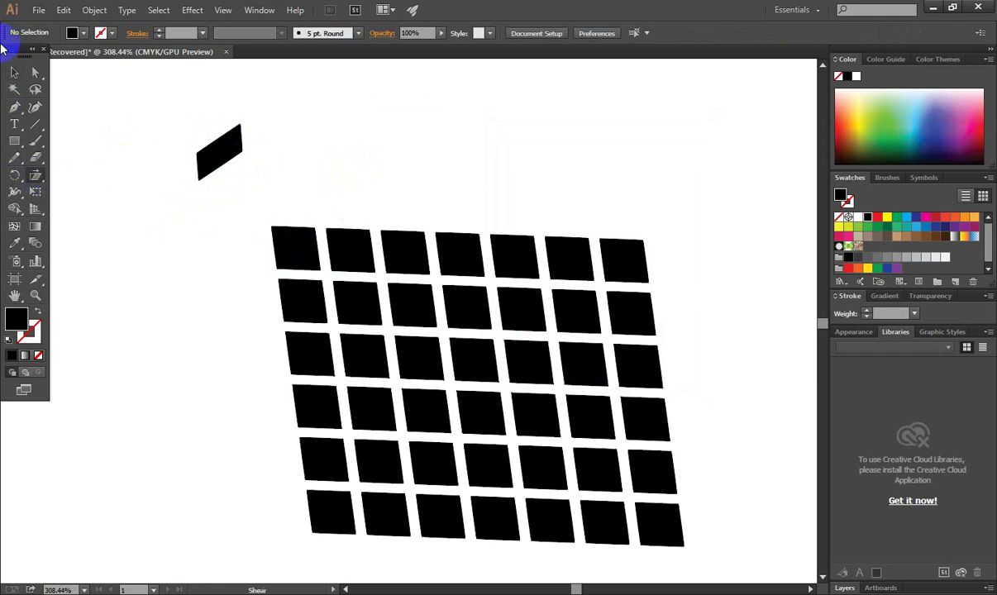
left_click(15, 73)
left_click_drag(248, 200, 728, 535)
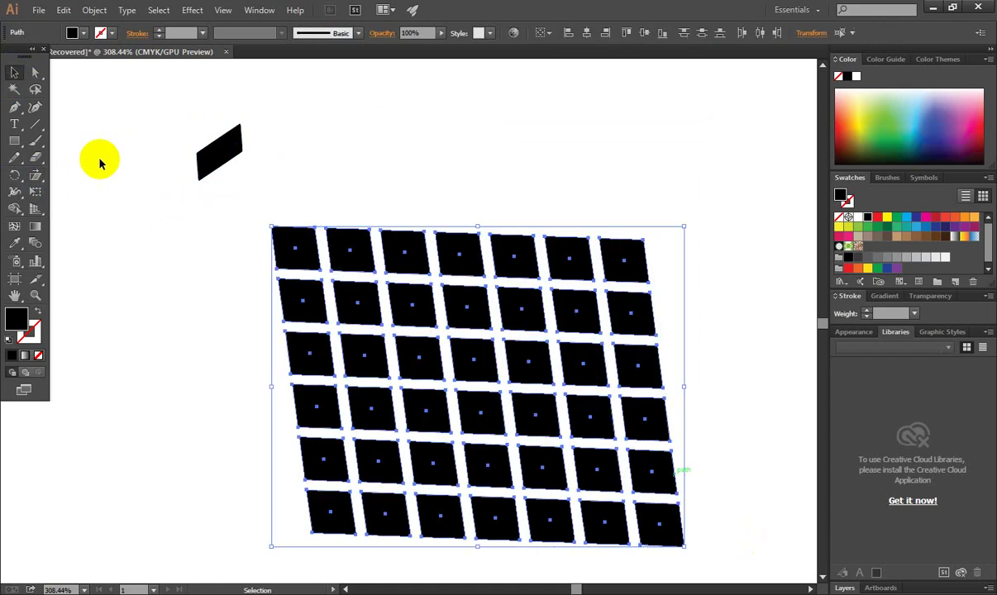
left_click_drag(43, 177, 89, 191)
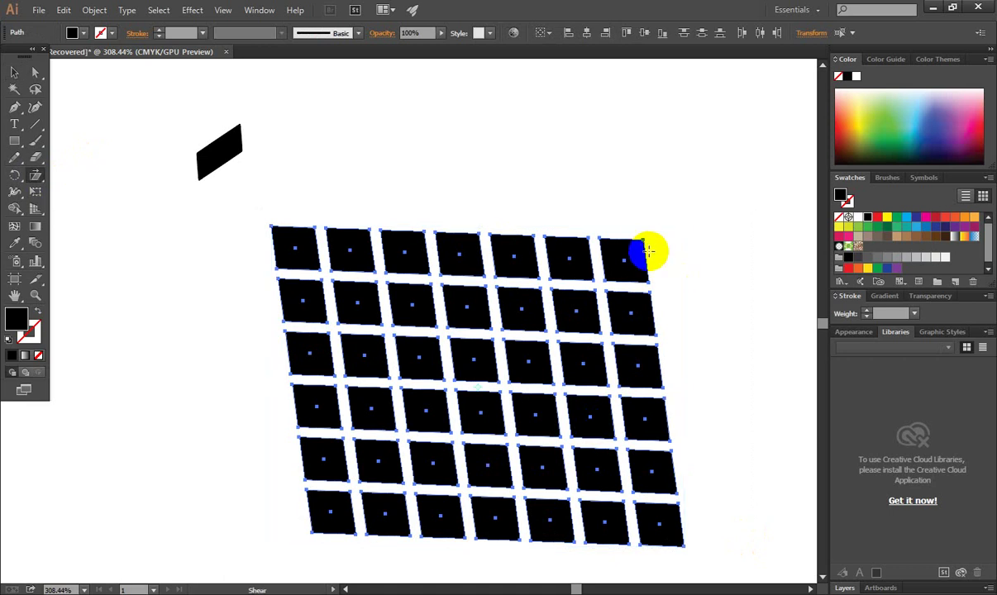
mouse_move(642, 241)
left_mouse_down()
mouse_move(667, 225)
mouse_move(517, 216)
left_mouse_up()
left_click(14, 72)
left_click_drag(117, 124, 616, 431)
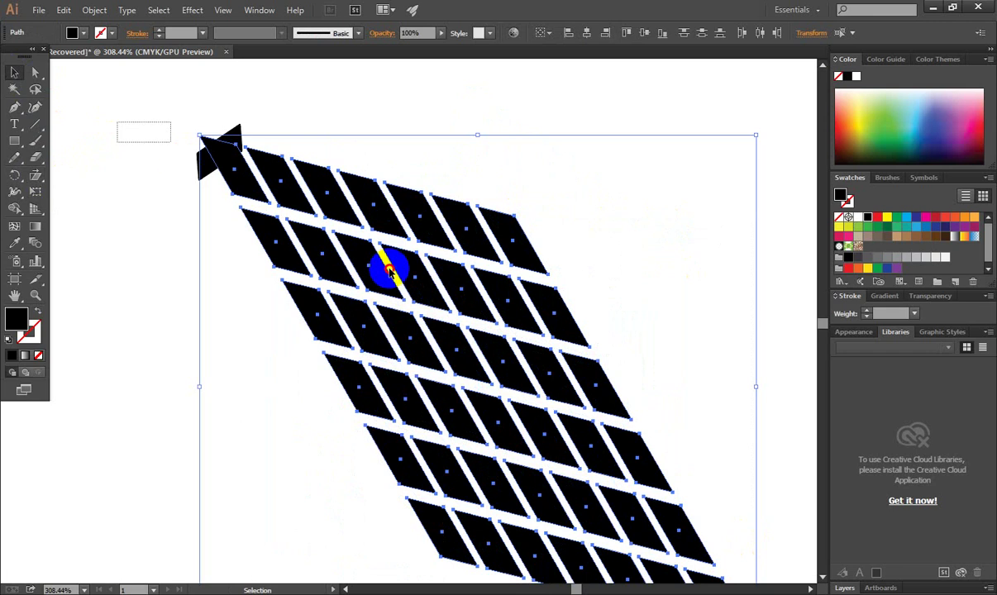
Delete the selected upper rows of the parallelogram grid.
key("Delete")
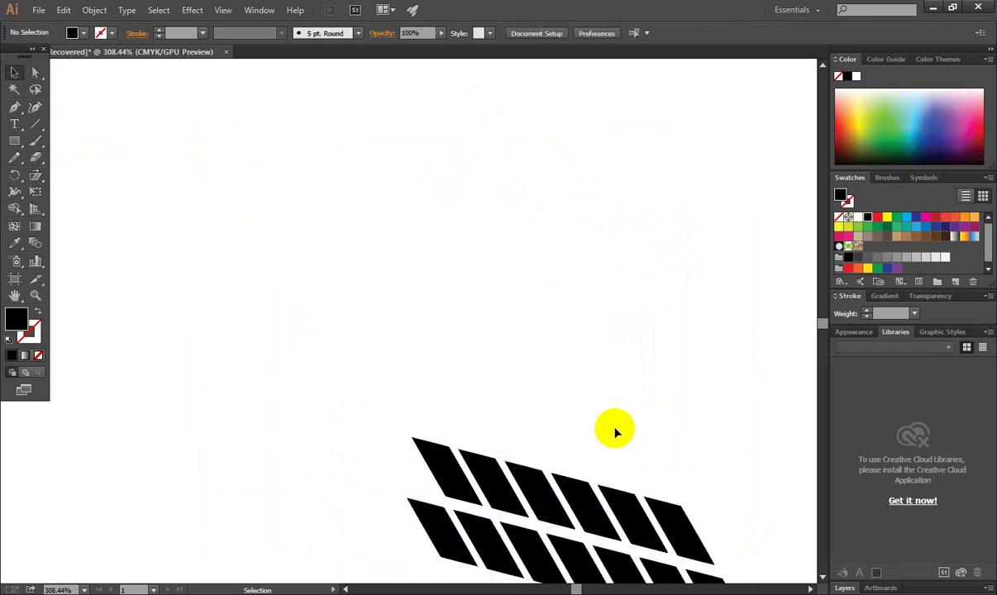
left_click(35, 179)
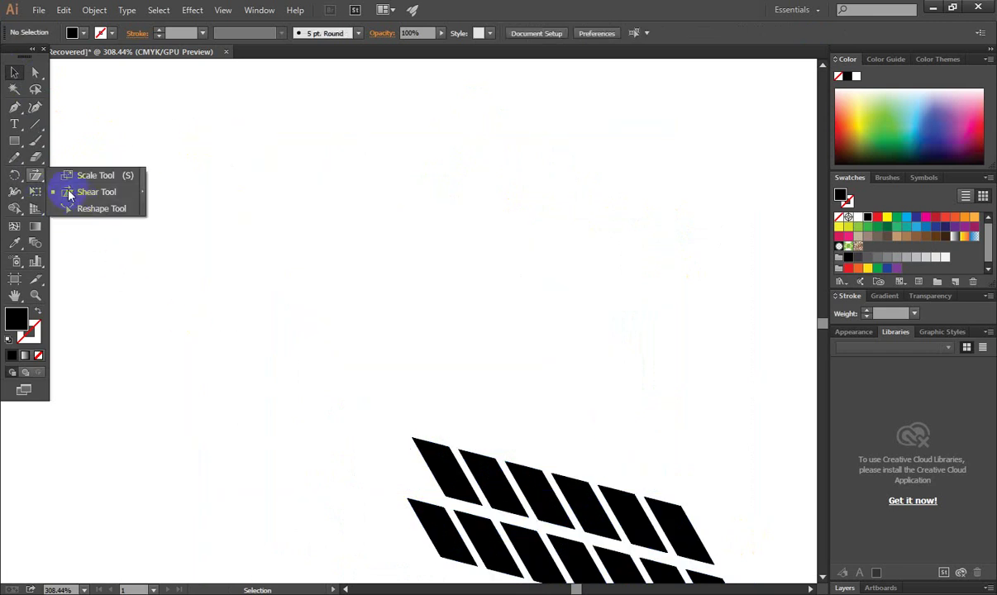
left_click(106, 210)
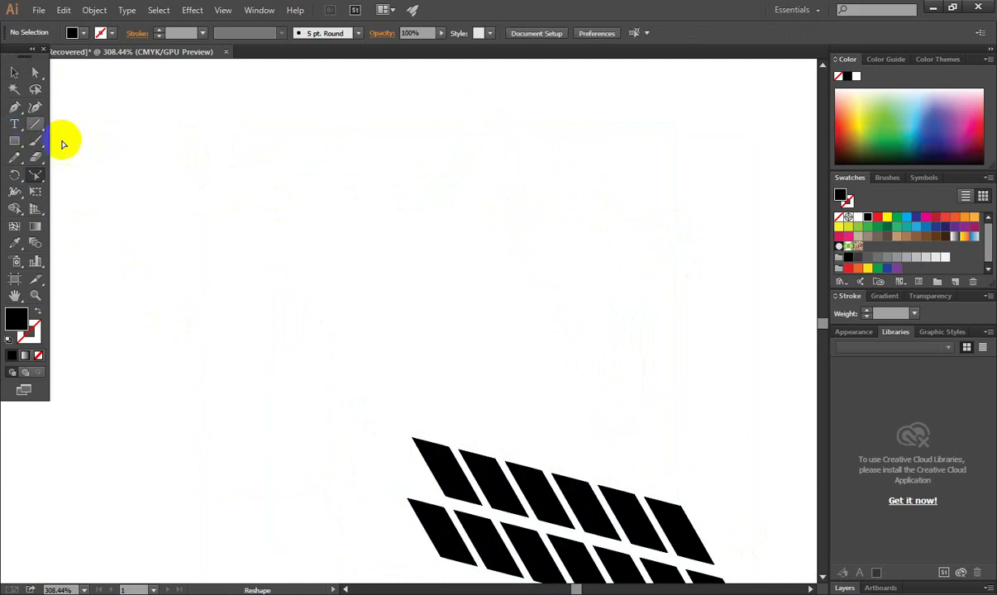
key("ctrl+z")
Marquee-select the remaining parallelogram grid with the Selection tool and delete it.
left_click(14, 73)
left_click_drag(363, 276, 770, 572)
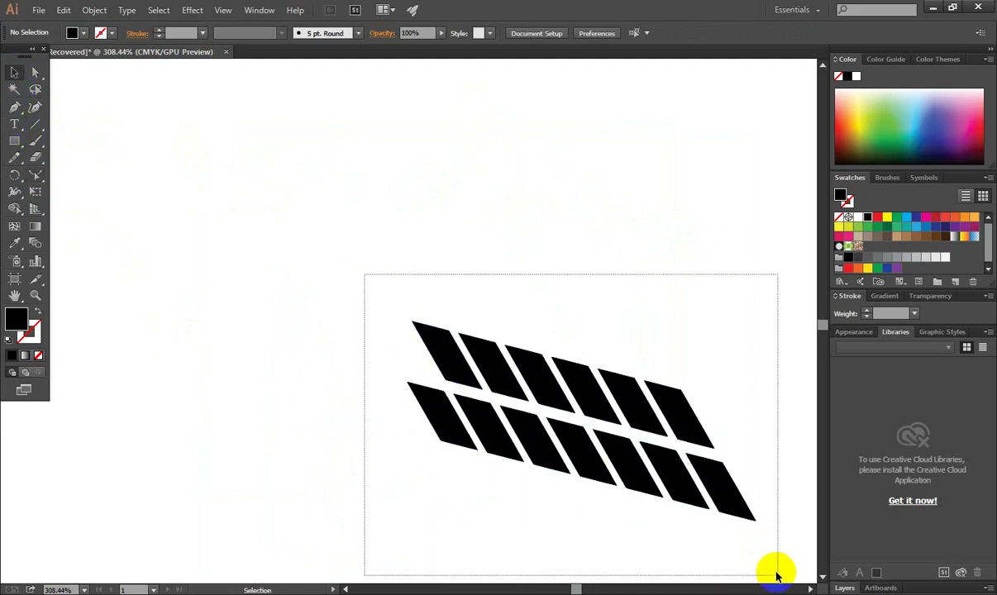
key("Delete")
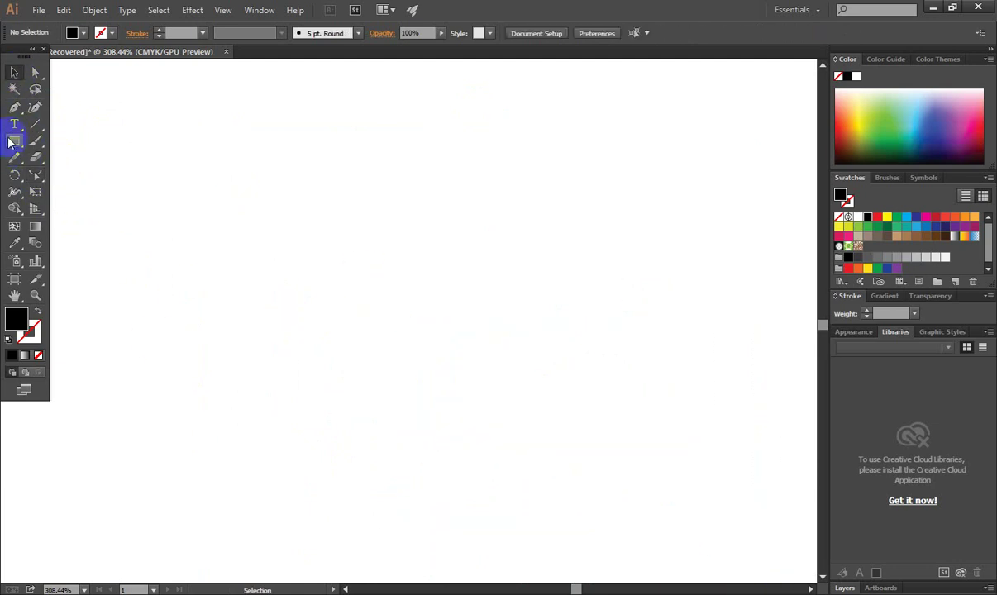
left_click(14, 140)
Draw a tall rectangle mid-artboard and swap fill and stroke so it becomes a 1 pt outline.
left_click(75, 142)
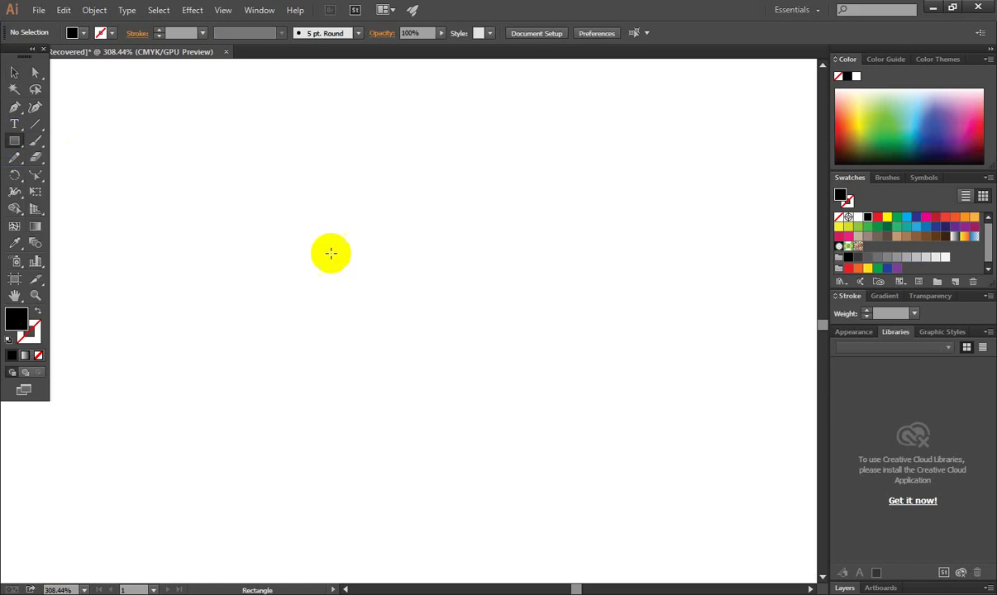
mouse_move(356, 153)
left_mouse_down()
mouse_move(458, 404)
mouse_move(447, 441)
left_mouse_up()
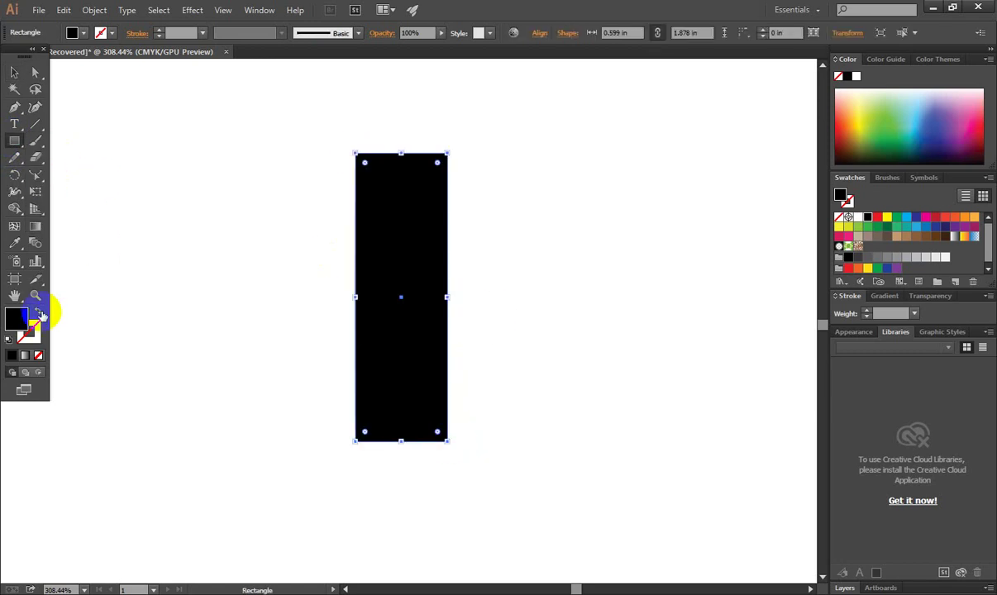
left_click(38, 312)
left_click(14, 73)
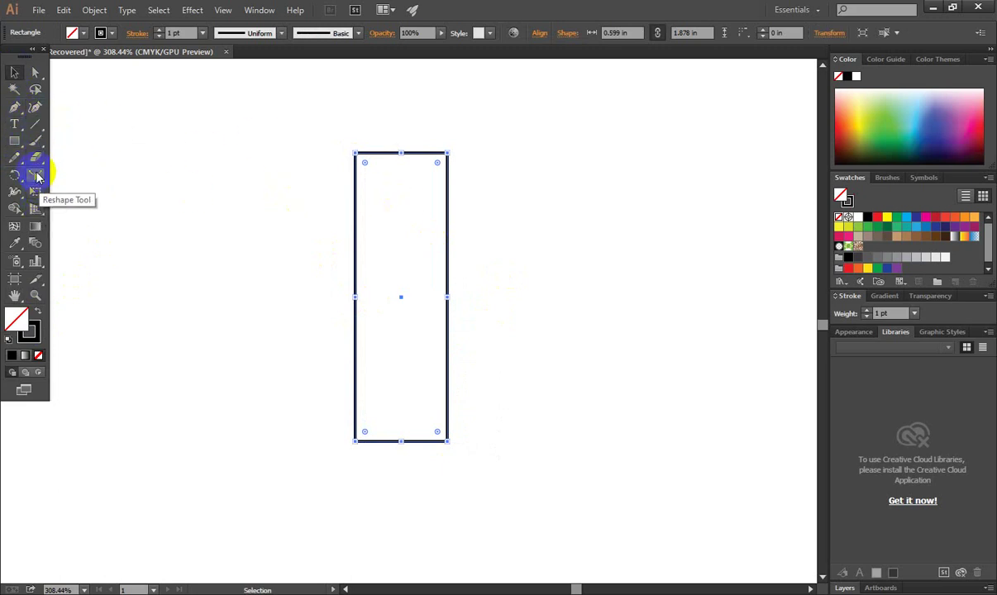
Select the rectangle's top-right corner anchor with the Direct Selection tool.
left_click_drag(36, 173, 97, 213)
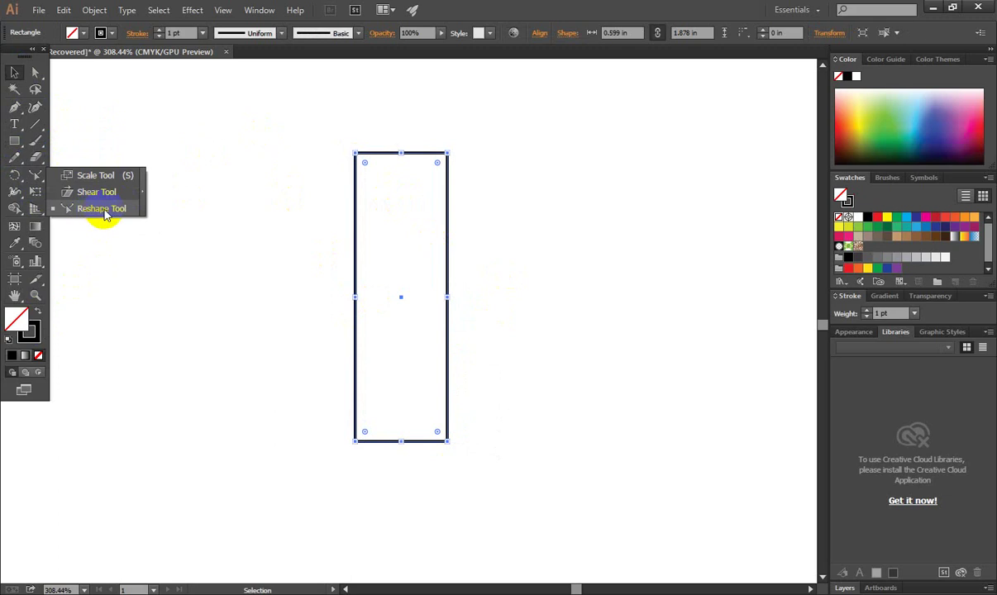
left_click(35, 71)
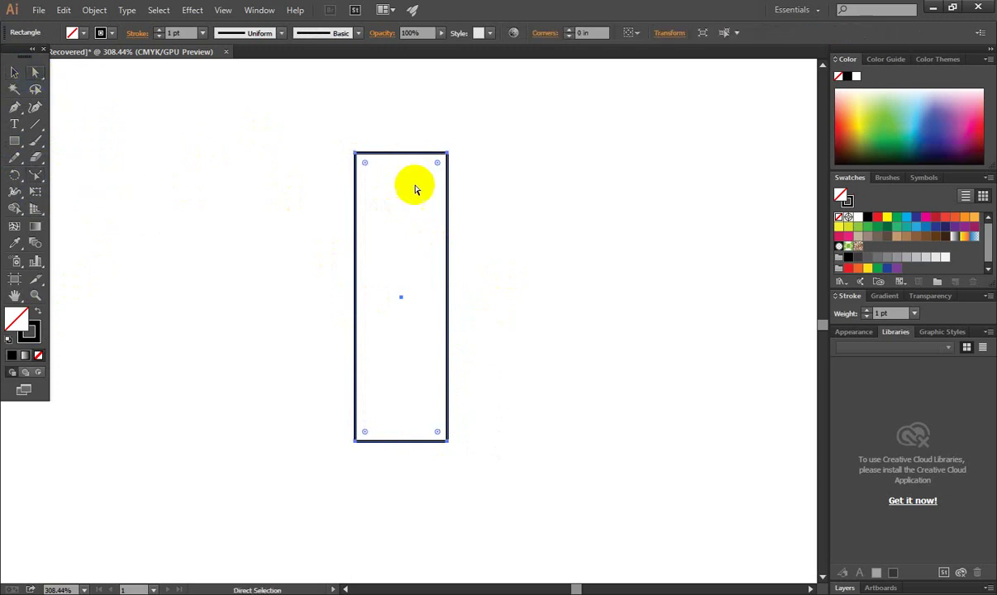
left_click_drag(436, 177, 463, 214)
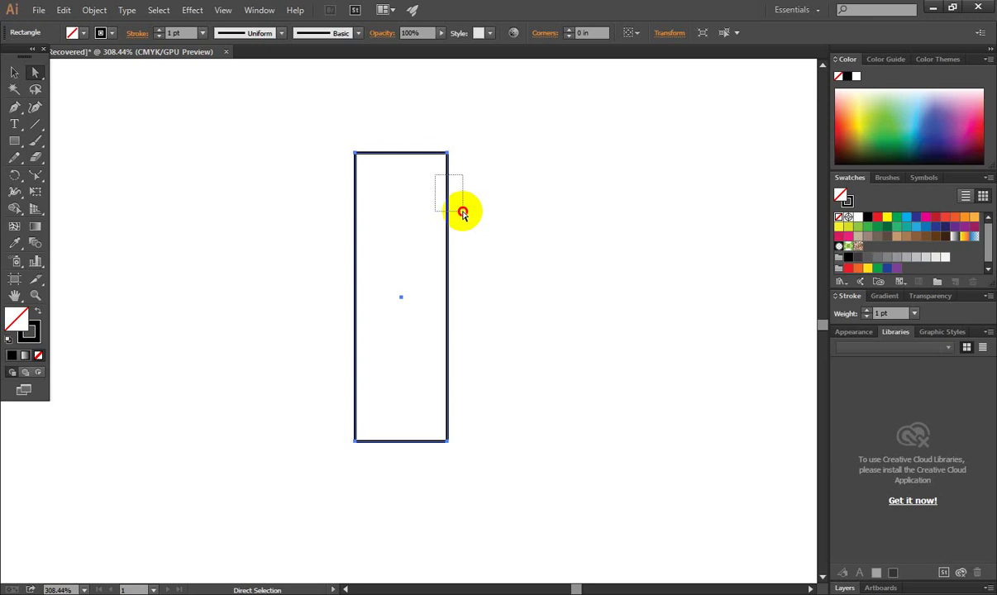
left_click_drag(463, 214, 462, 213)
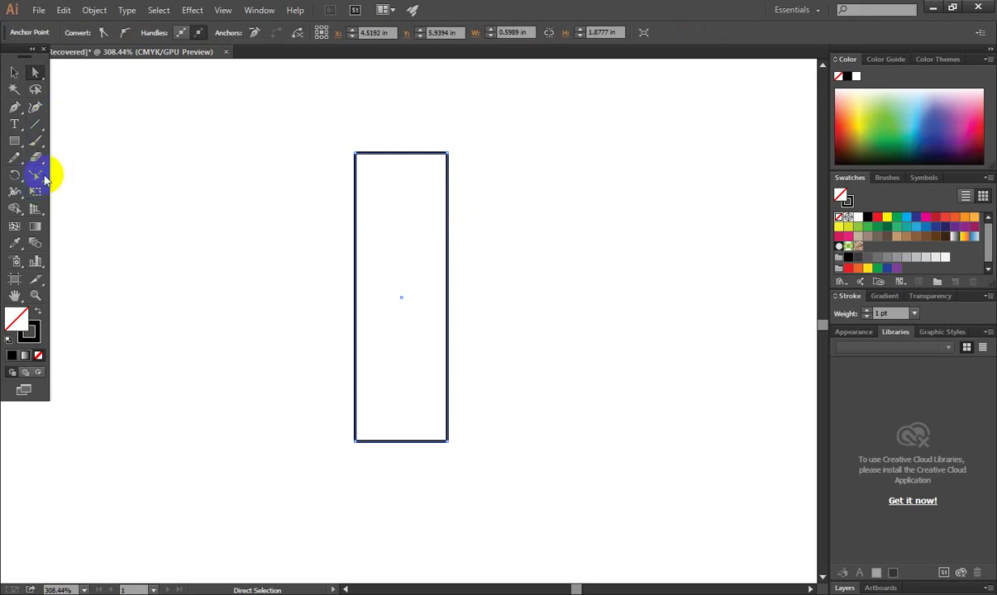
left_click_drag(45, 177, 95, 213)
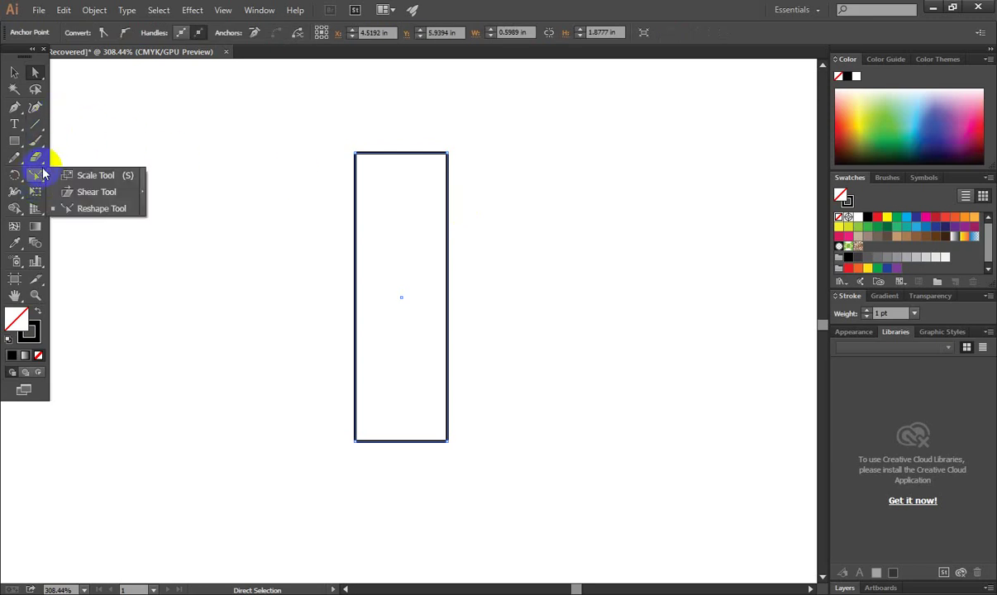
Pull the right edge near the top outward into a slanted curve with the Reshape tool.
left_click(100, 210)
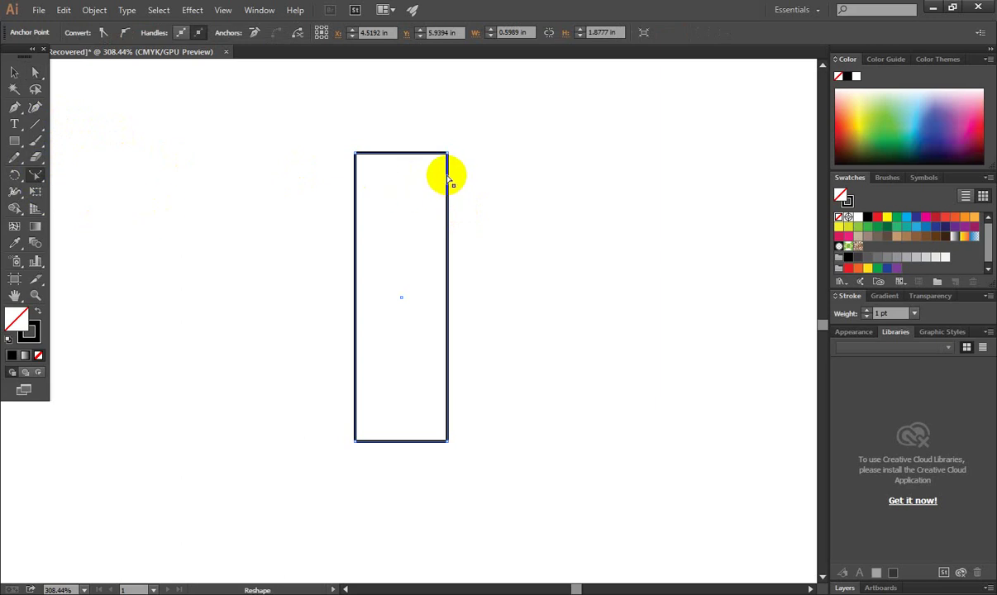
left_click_drag(447, 176, 468, 171)
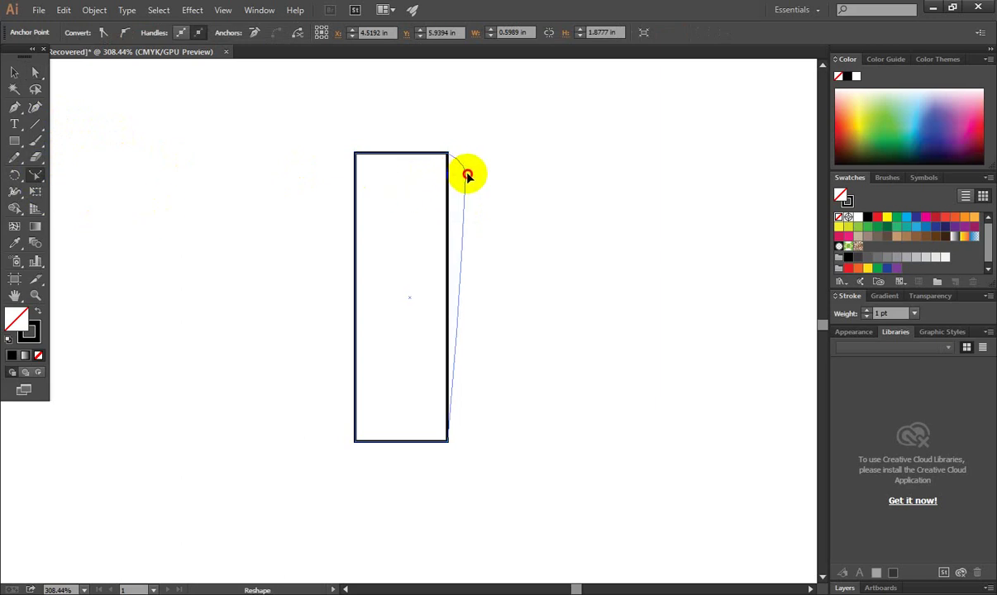
left_click(468, 174)
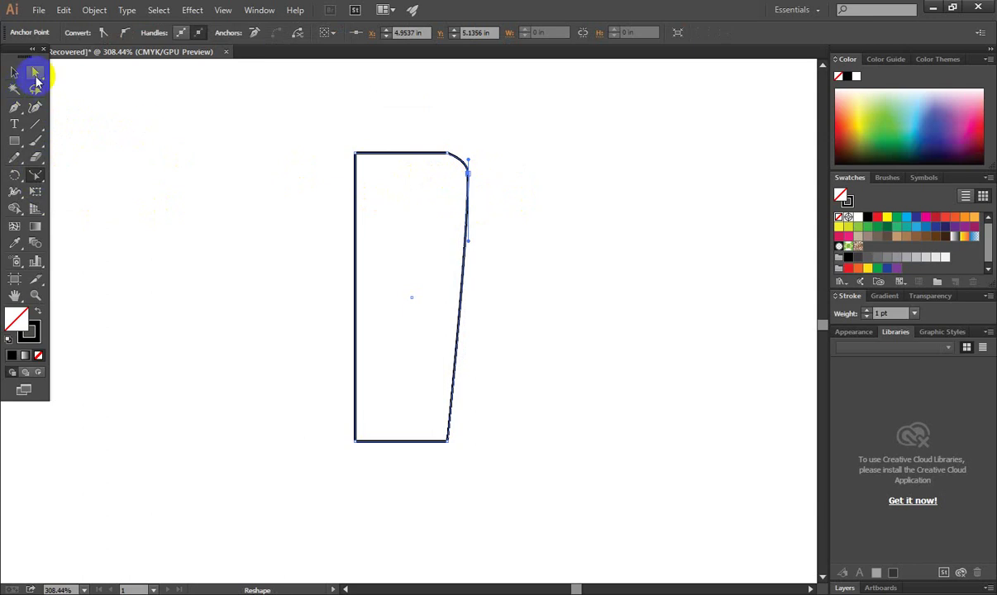
Select the top-left corner anchor and pull the left edge outward into a curve.
left_click(35, 74)
left_click_drag(339, 168, 369, 215)
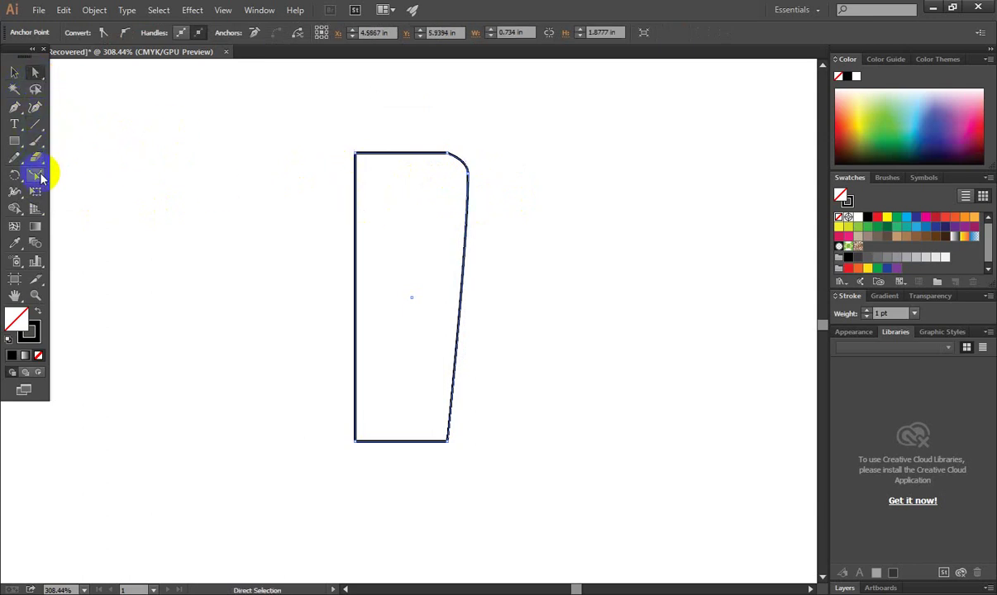
left_click(36, 176)
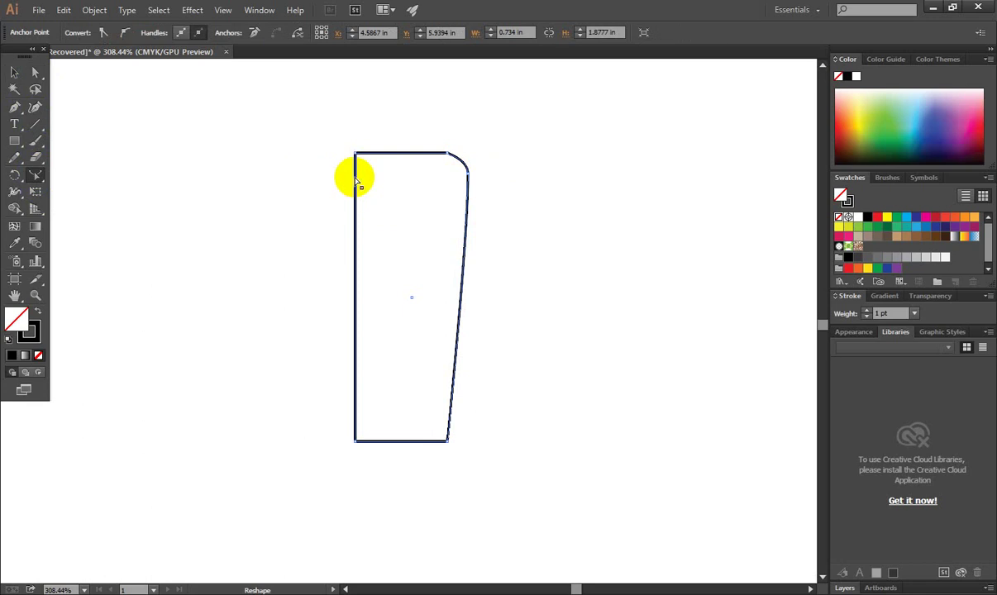
left_click_drag(357, 180, 331, 179)
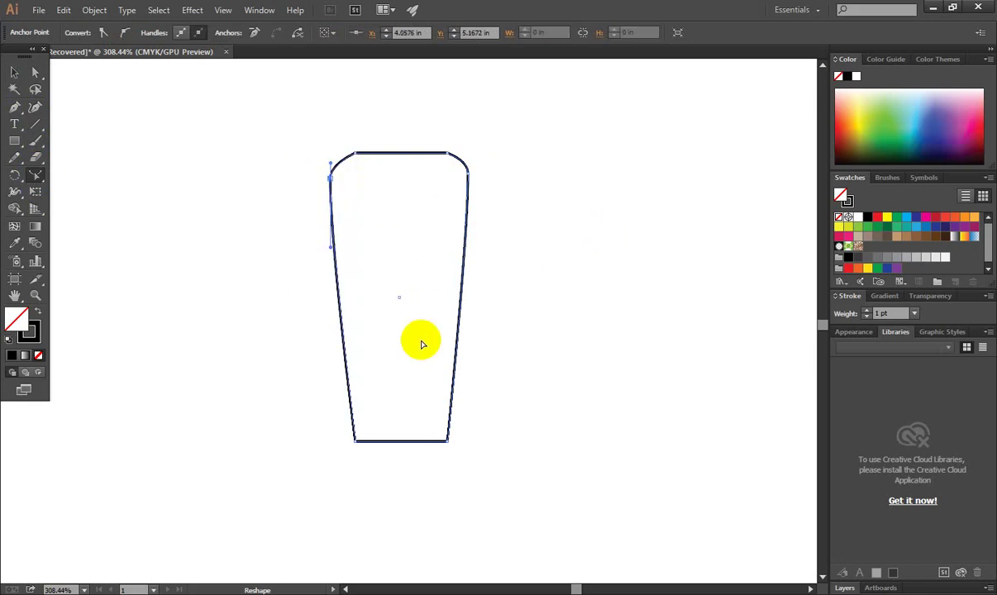
Select the shape's bottom-right corner anchor with Direct Selection.
left_click(37, 176)
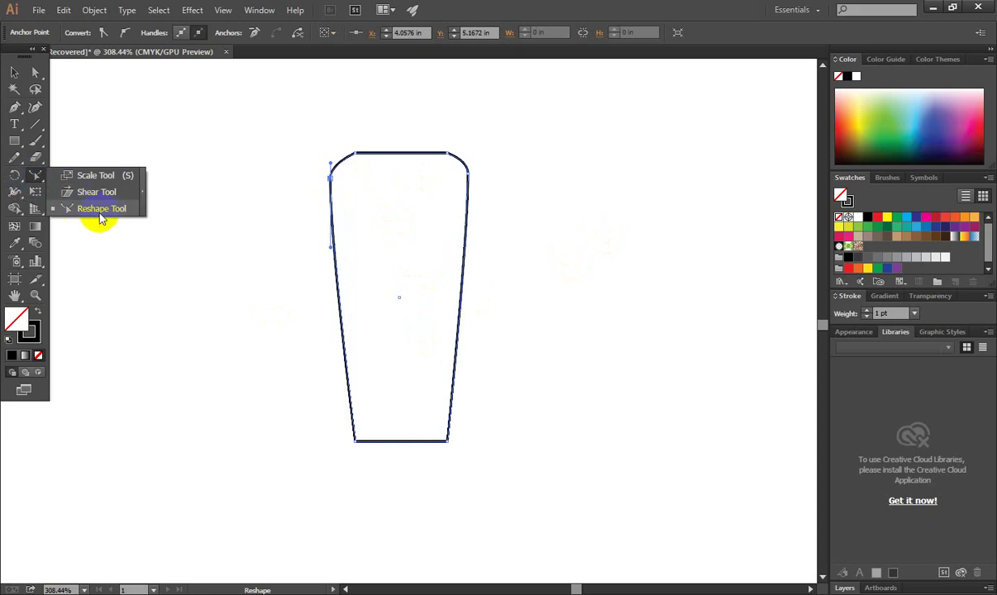
left_click(35, 73)
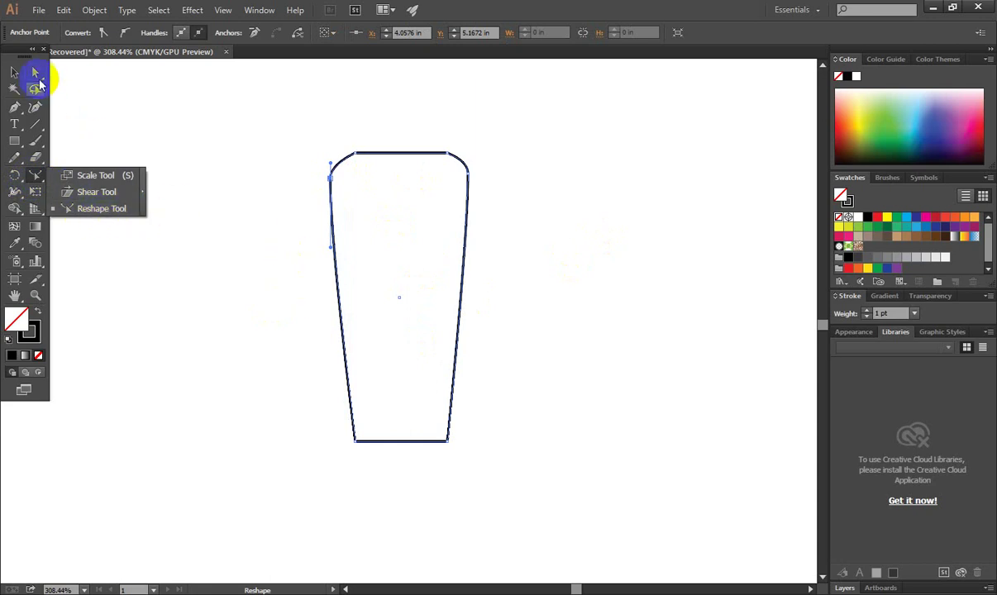
scroll(155, 244, "down", 2)
scroll(156, 245, "down", 1)
left_click(36, 89)
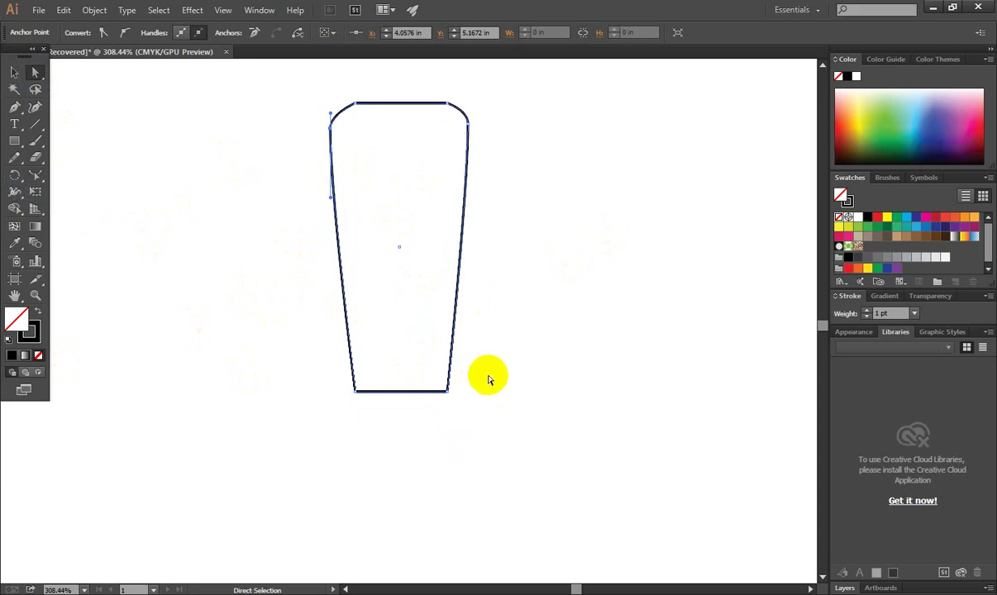
left_click_drag(488, 375, 425, 320)
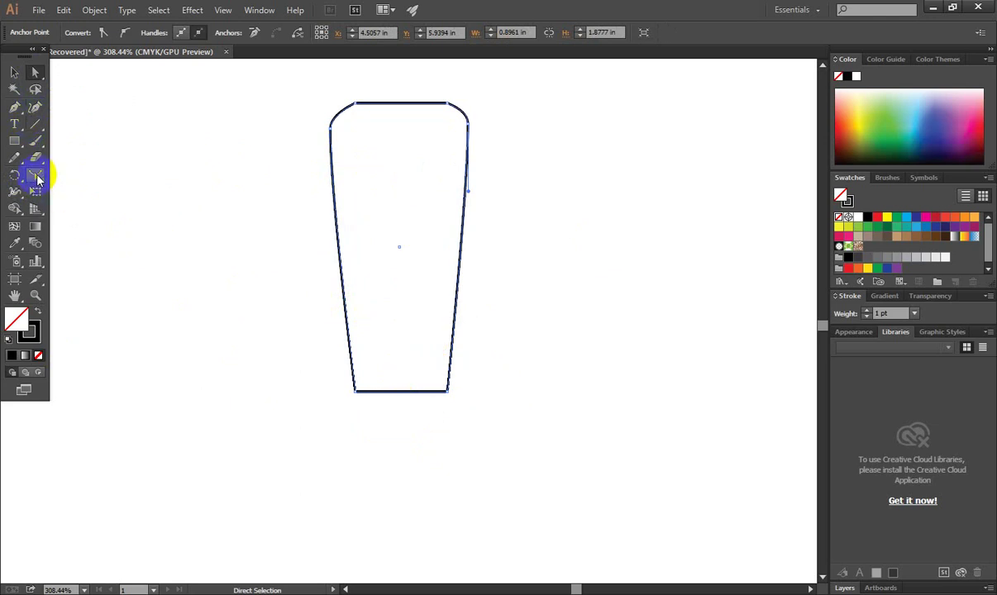
Bend the lower right side into a rounded curve with the Reshape tool.
left_click(35, 175)
left_click_drag(456, 360, 463, 356)
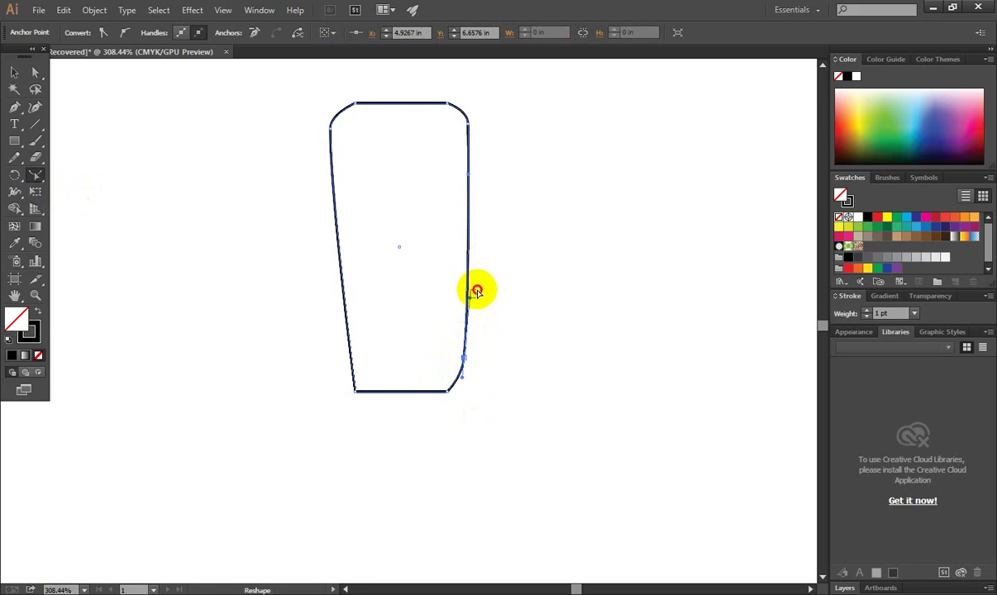
left_click(477, 291)
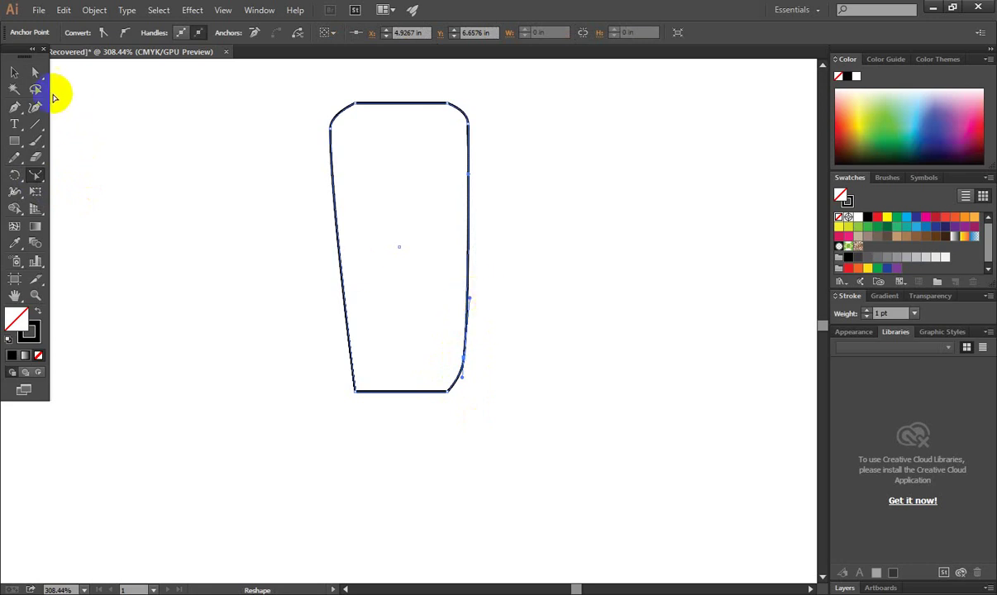
Select the bottom-left anchor, curve the lower-left edge near-vertical, then deselect the shape.
left_click(35, 72)
left_click_drag(320, 331, 374, 380)
left_click(34, 177)
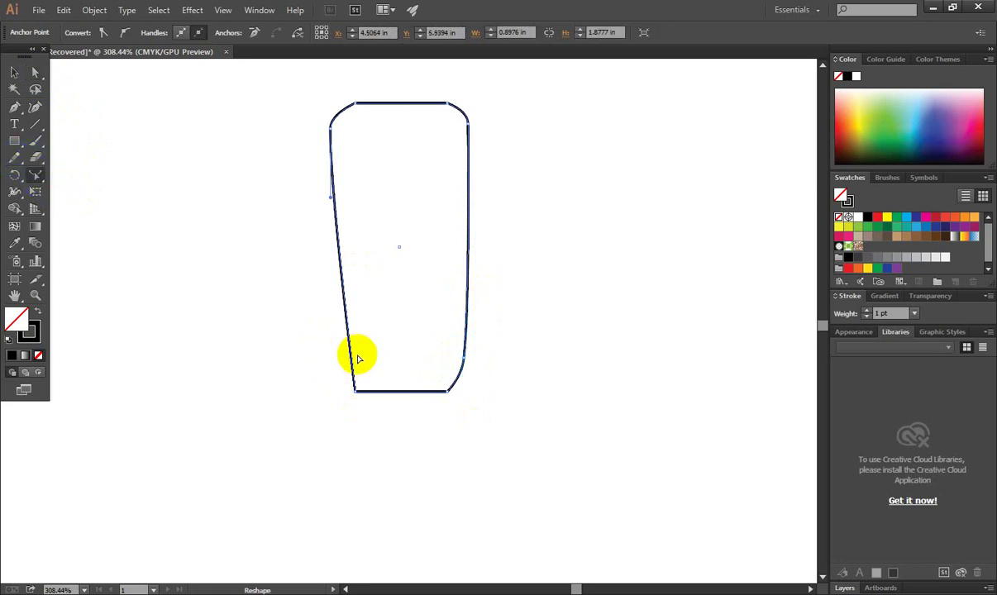
left_click_drag(350, 357, 339, 352)
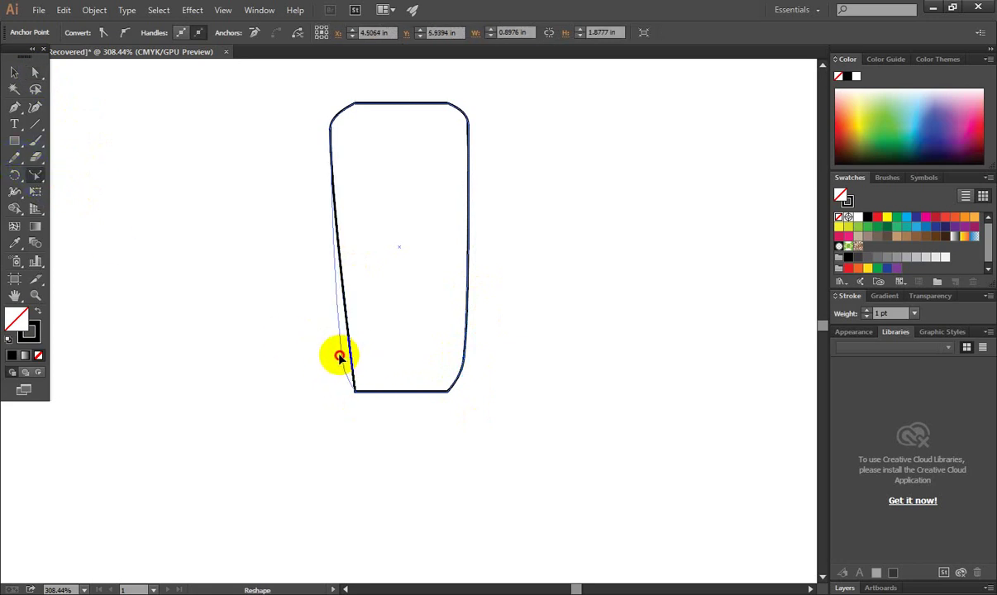
scroll(545, 416, "up", 2)
left_click(14, 73)
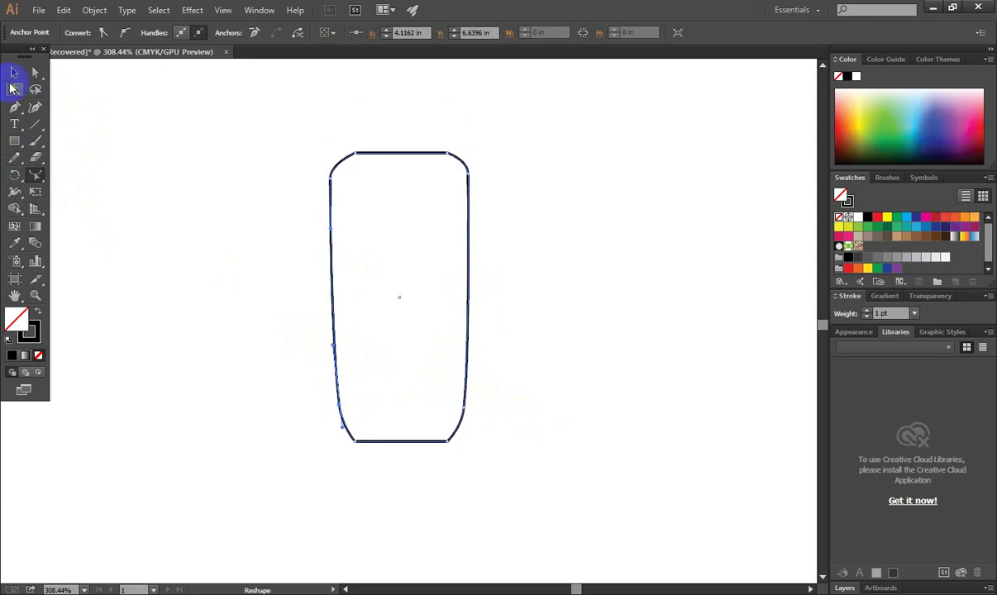
left_click(263, 303)
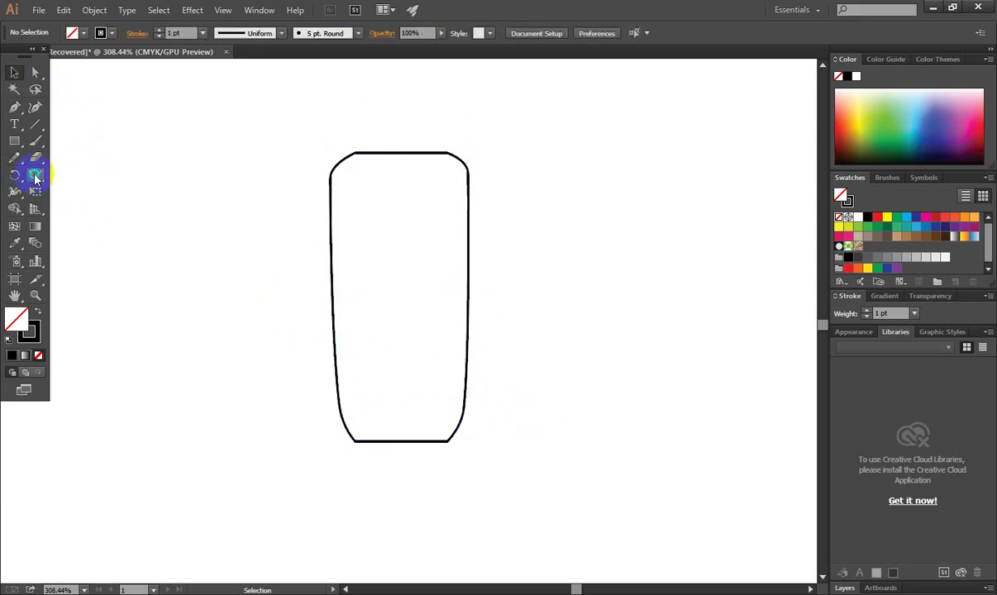
Marquee-select the rounded cup-shaped outline and delete it.
left_click_drag(35, 176, 95, 178)
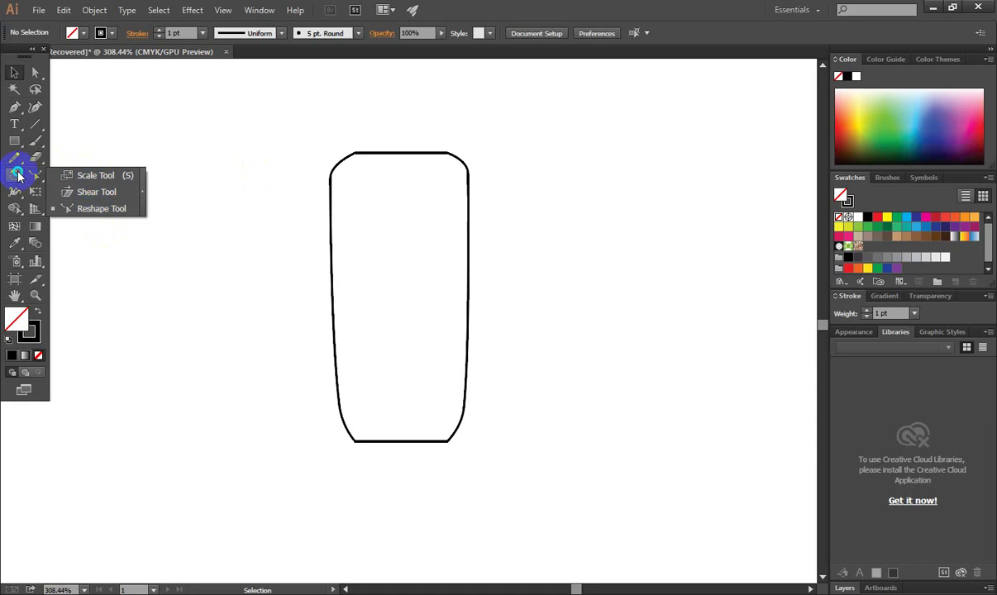
left_click_drag(15, 176, 73, 203)
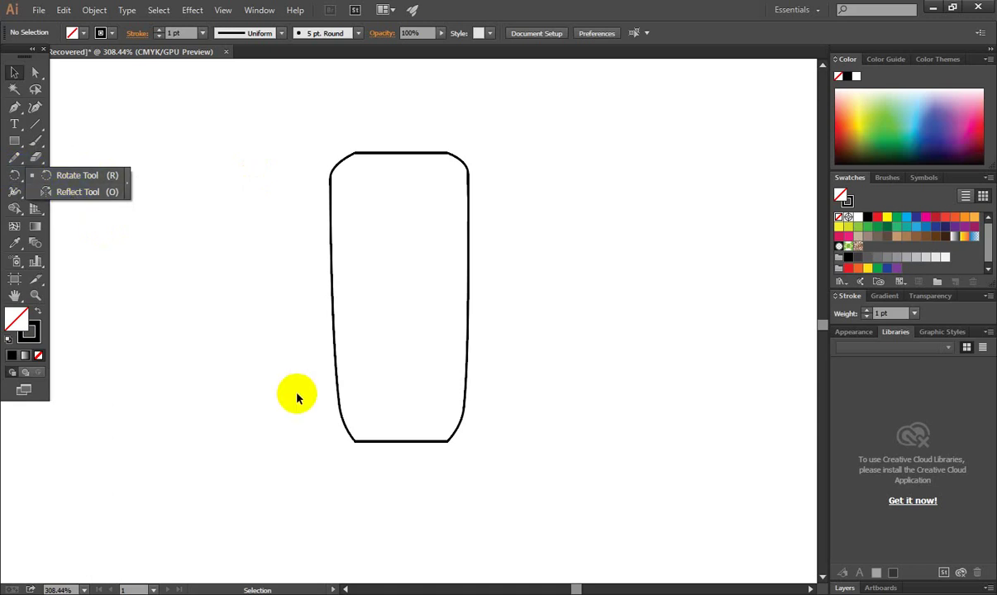
left_click(28, 100)
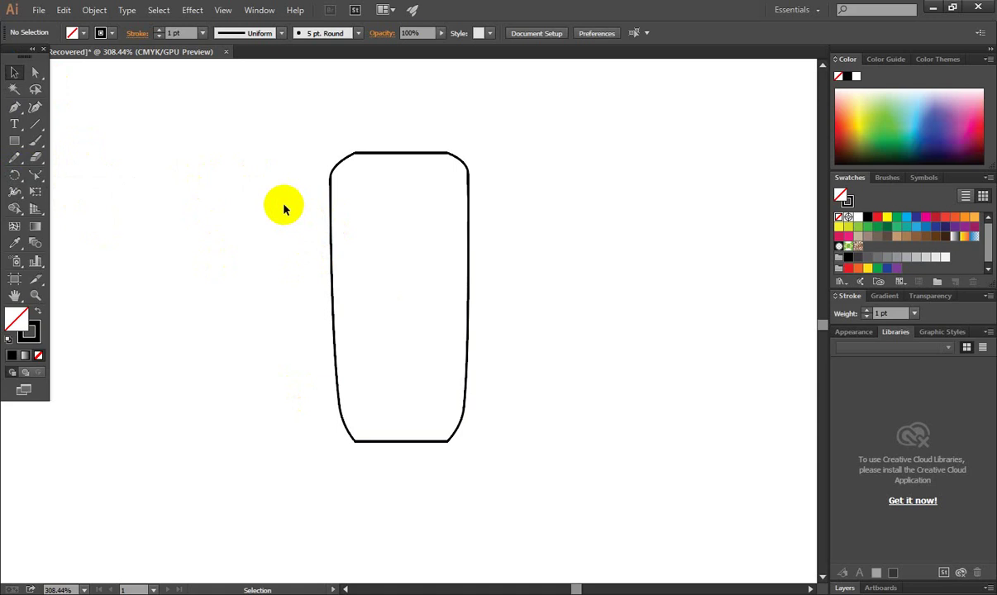
left_click_drag(272, 138, 519, 465)
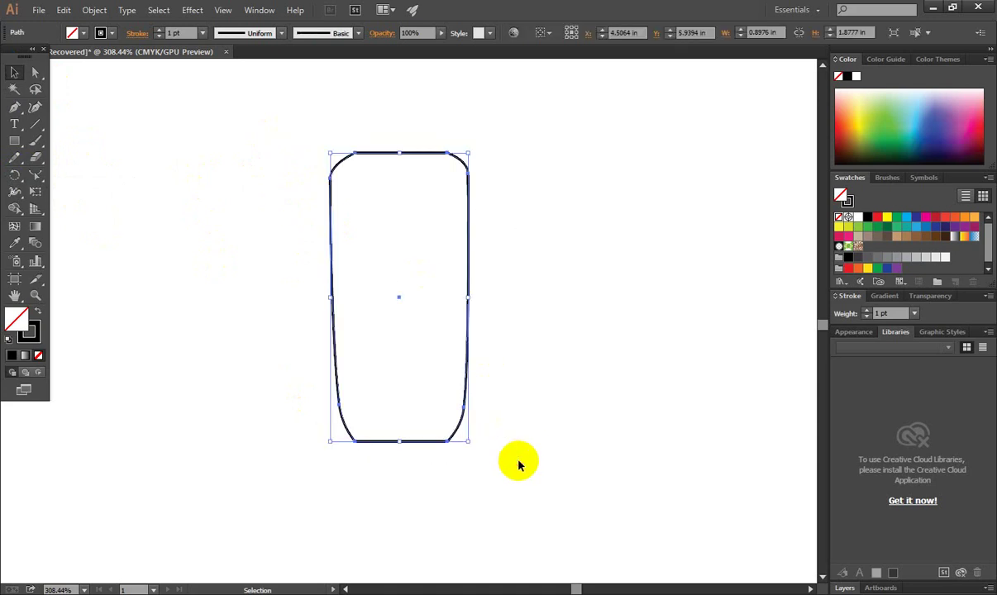
key("Delete")
left_click(11, 143)
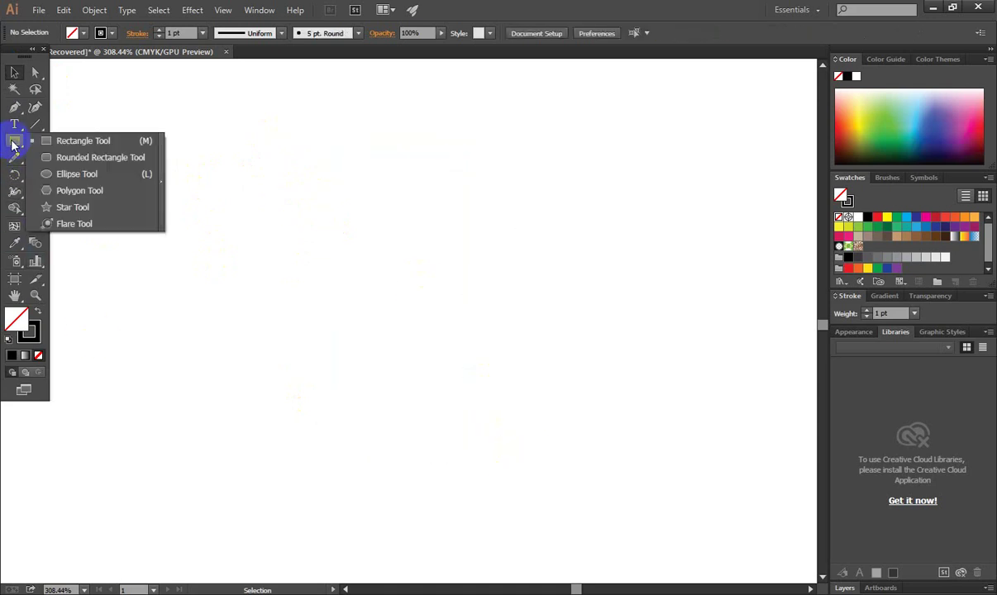
Draw a wide rectangle, about 1.545 by 0.608 in, and select it.
left_click(76, 142)
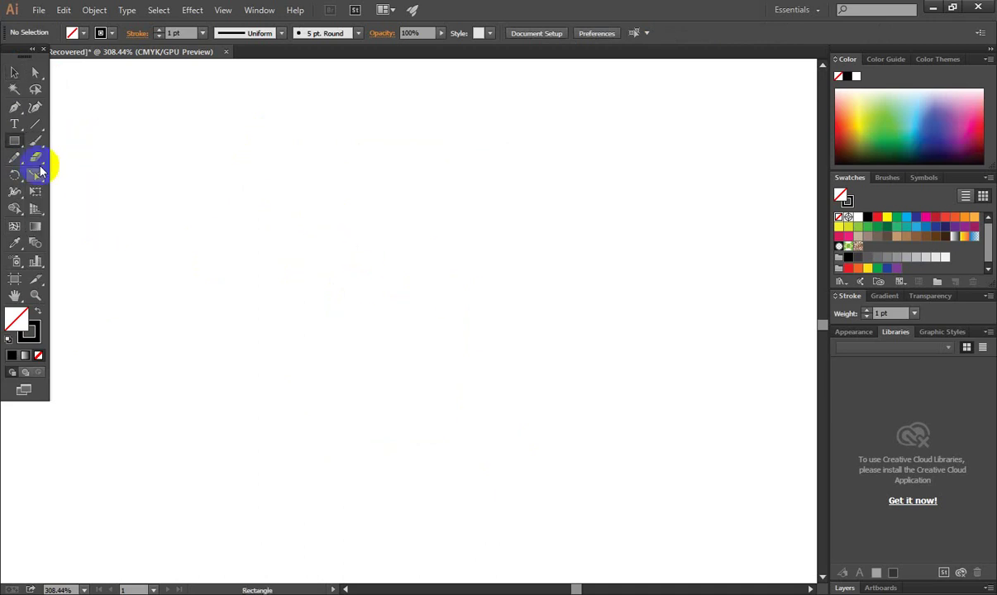
left_click_drag(268, 222, 506, 316)
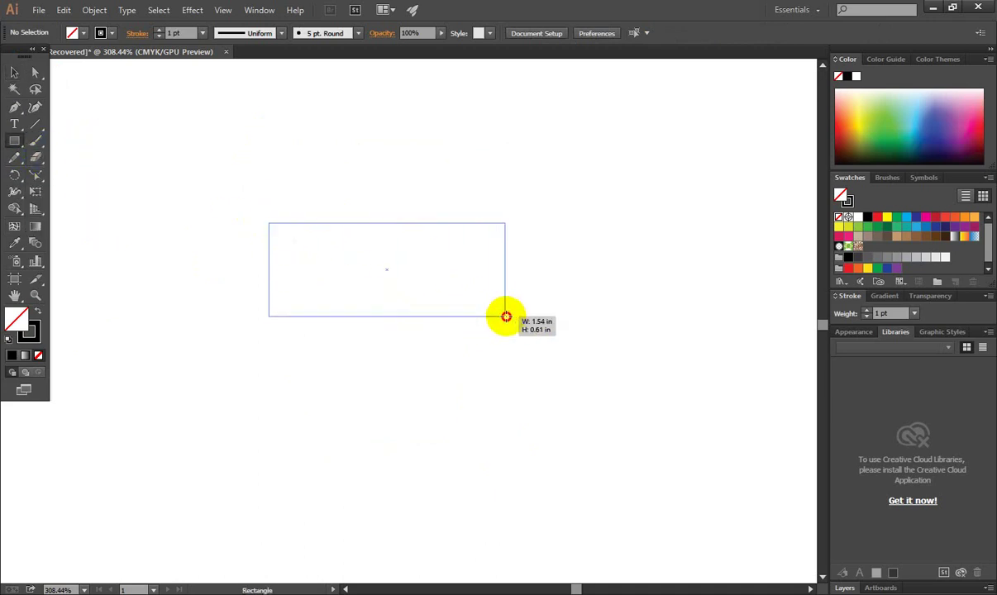
left_click(16, 73)
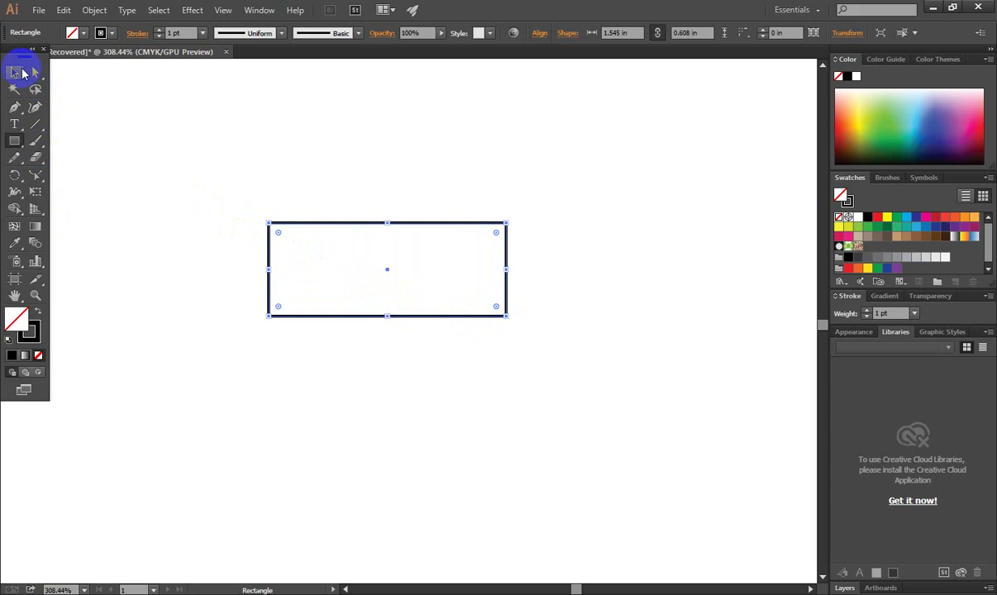
left_click(367, 371)
left_click_drag(357, 274, 430, 233)
left_click(418, 189)
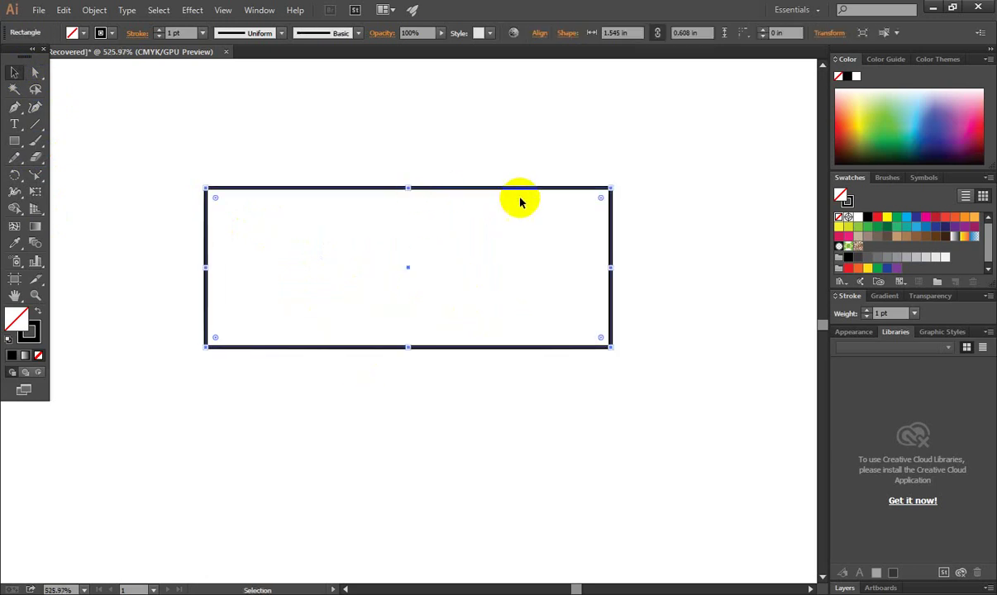
left_click(485, 178)
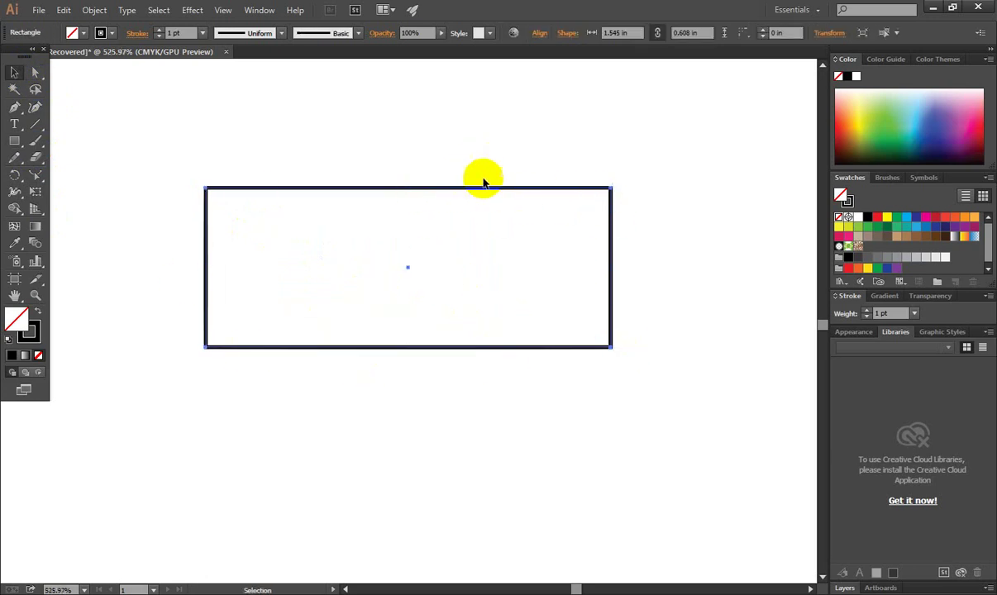
left_click(486, 189)
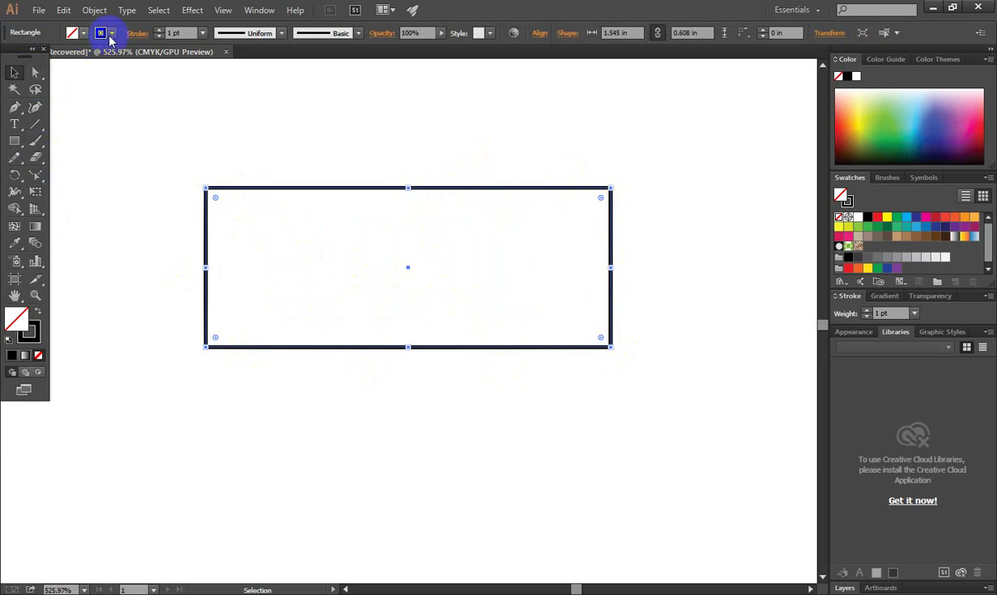
Raise the rectangle's stroke weight to 9 pt.
left_click(159, 30)
left_click(159, 31)
left_click(158, 31)
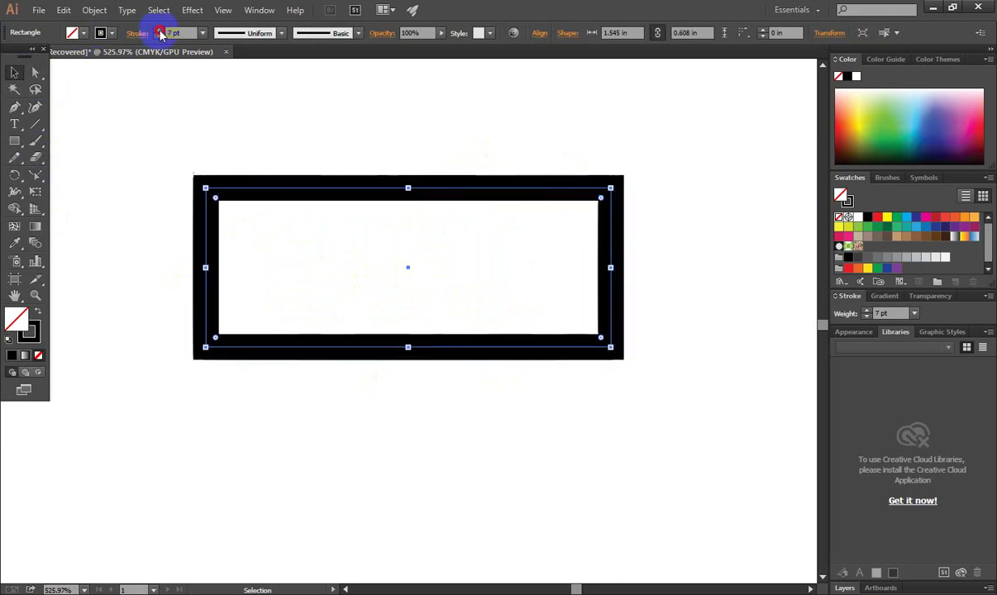
left_click(159, 30)
left_click(305, 114)
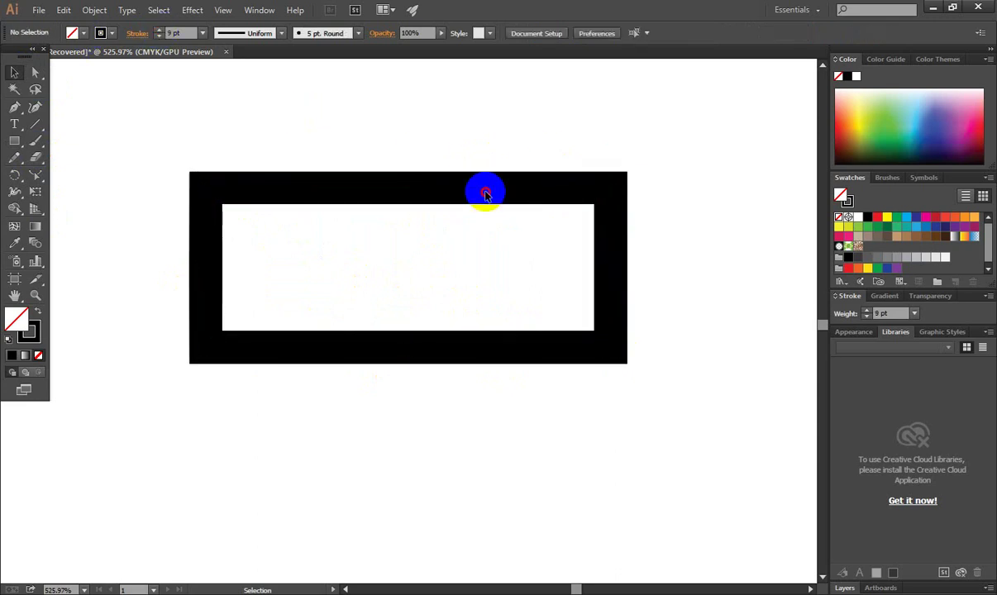
left_click(486, 191)
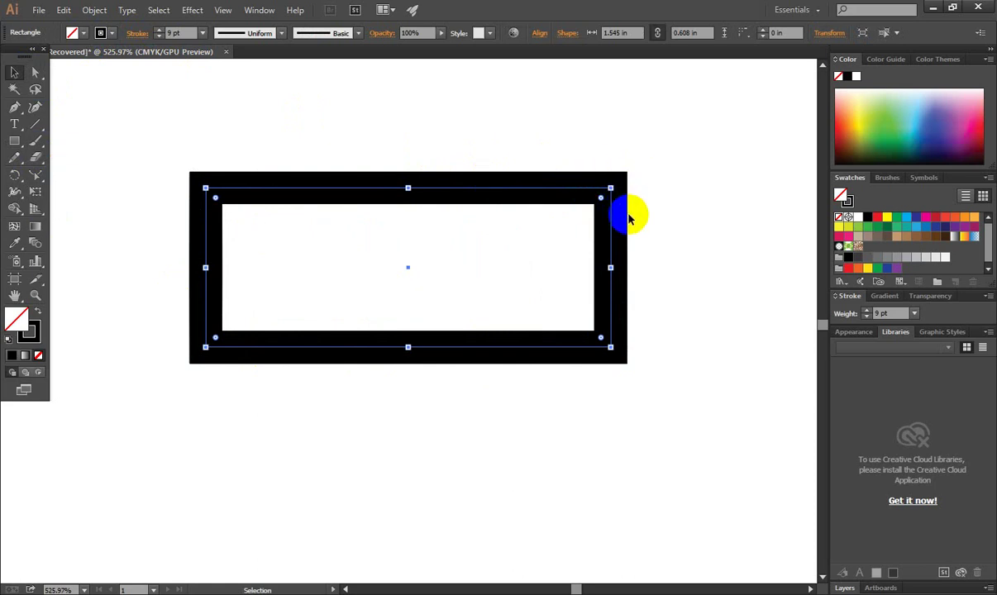
left_click(167, 33)
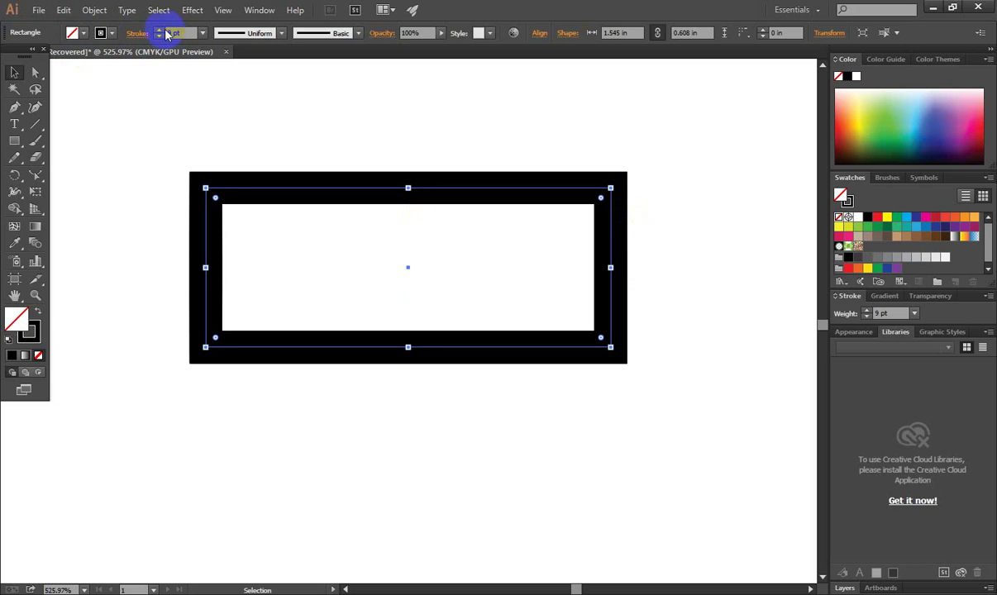
left_click(294, 172)
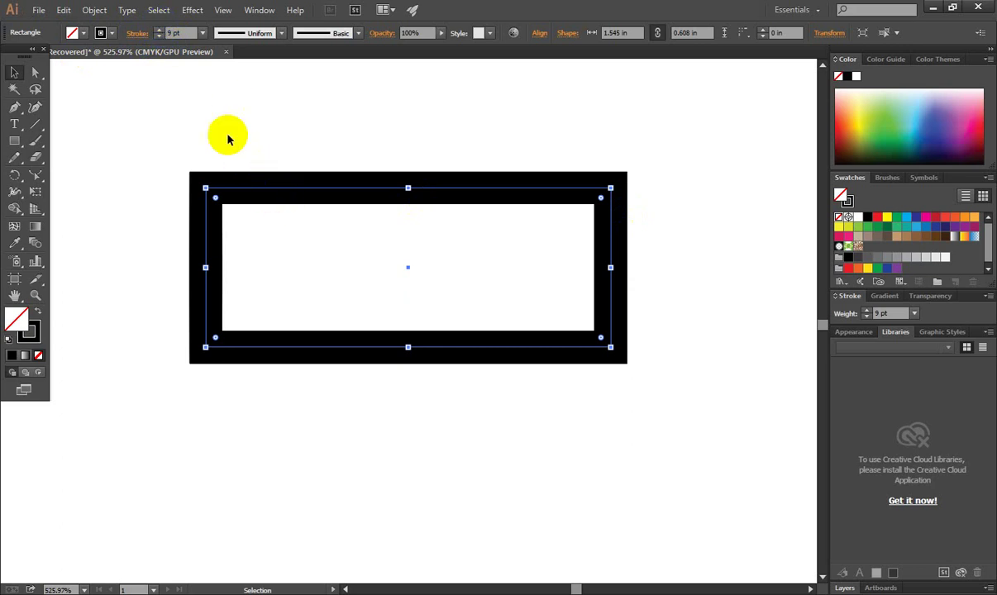
left_click(137, 34)
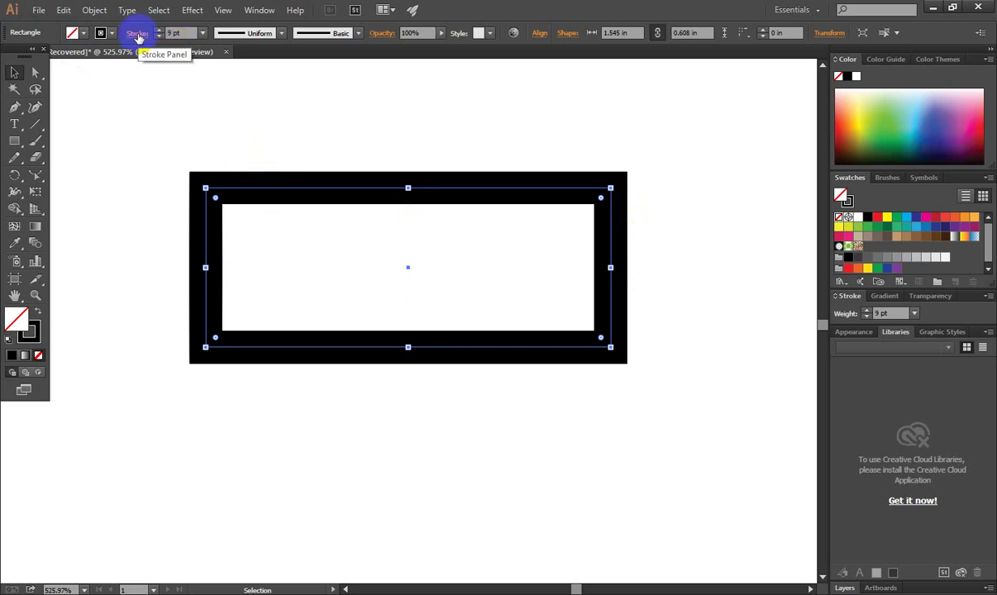
Give the 9 pt border Round Join corners in the Stroke panel and preview them.
left_click(137, 35)
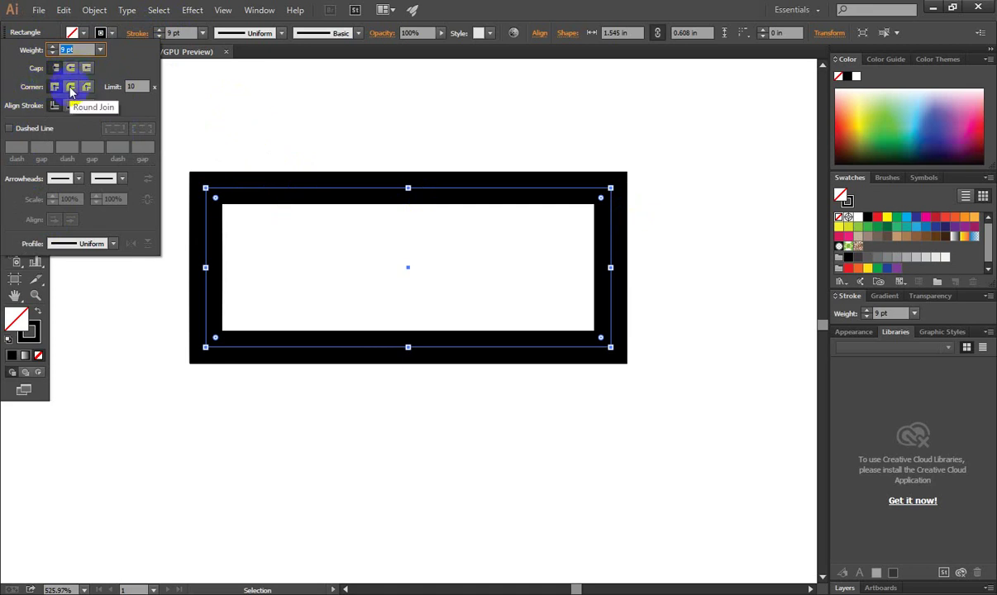
left_click(71, 88)
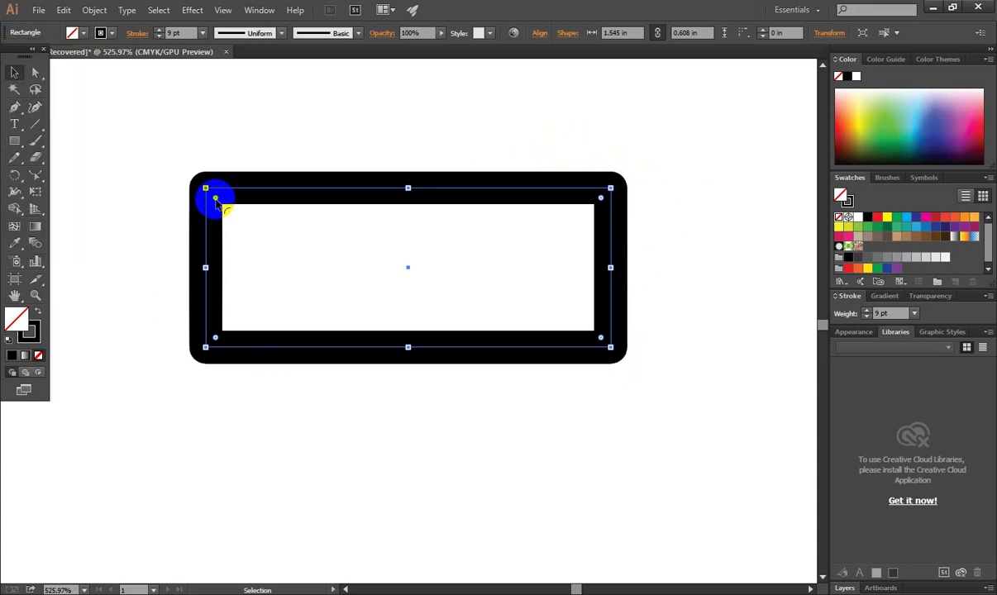
left_click(277, 126)
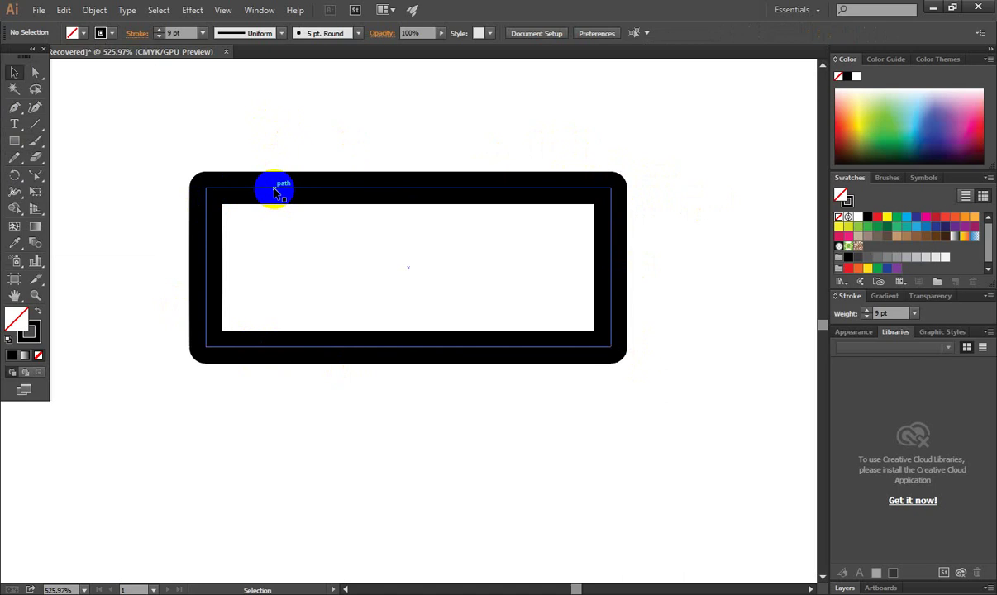
left_click(277, 192)
Switch the corners to Miter Join, then Bevel Join, then move and delete the rectangle.
left_click(137, 35)
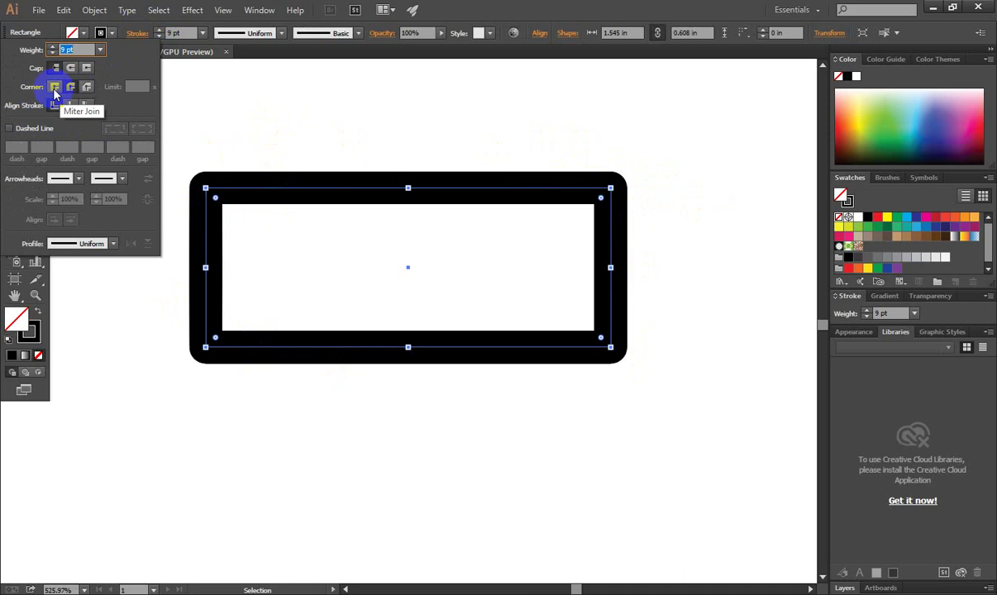
left_click(55, 86)
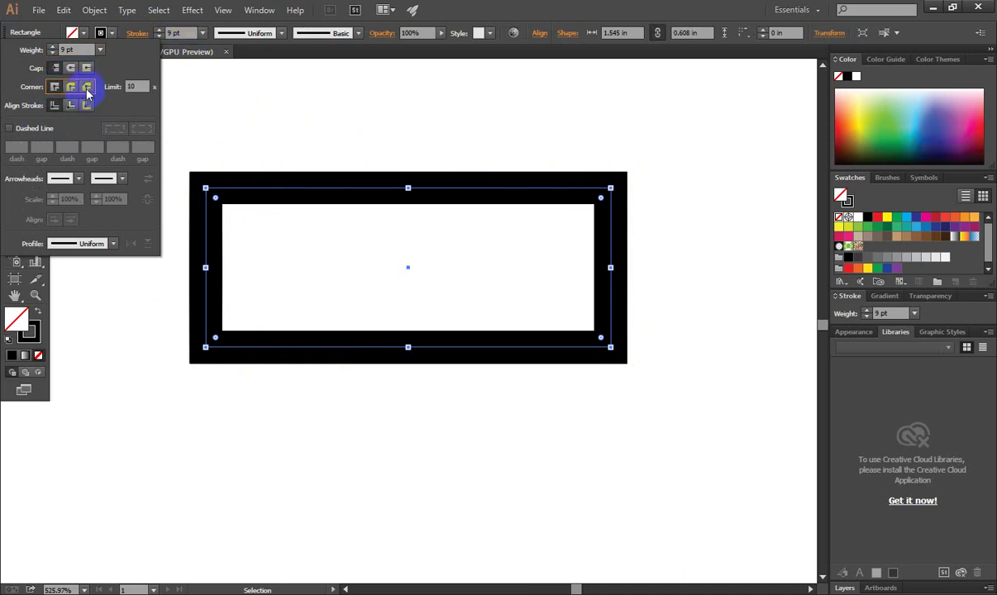
left_click(87, 88)
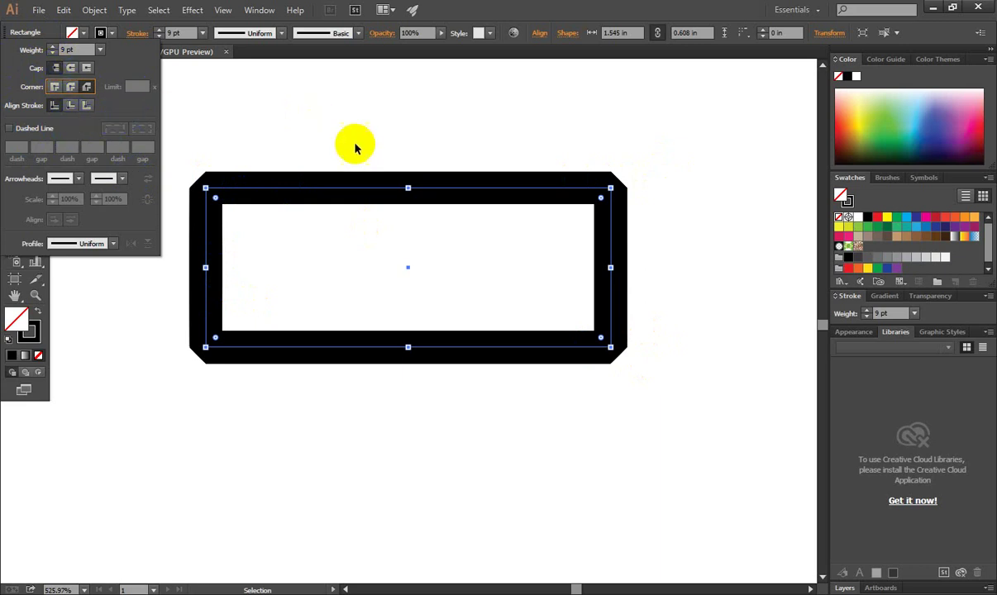
left_click_drag(376, 190, 393, 226)
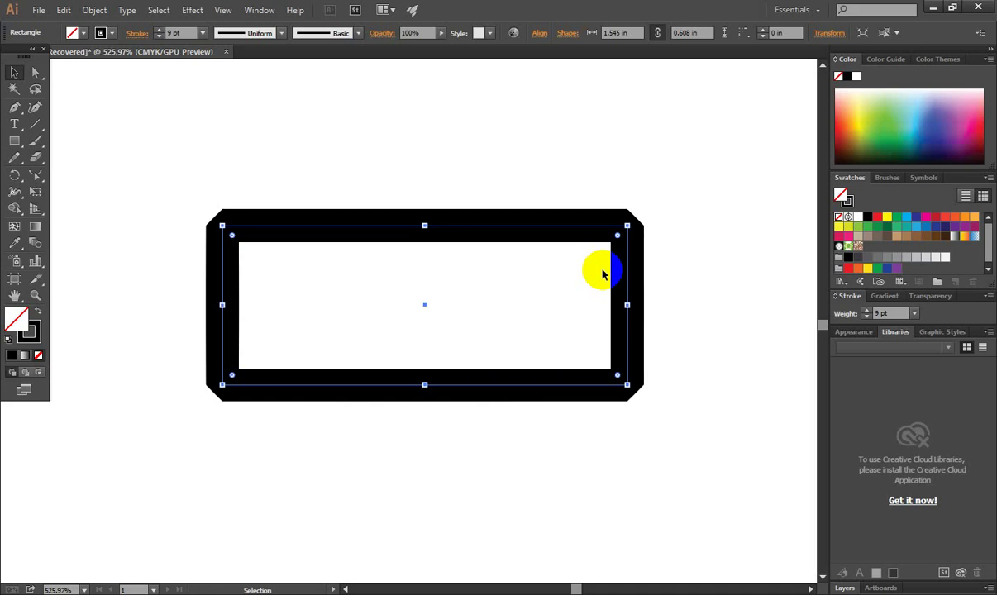
key("Delete")
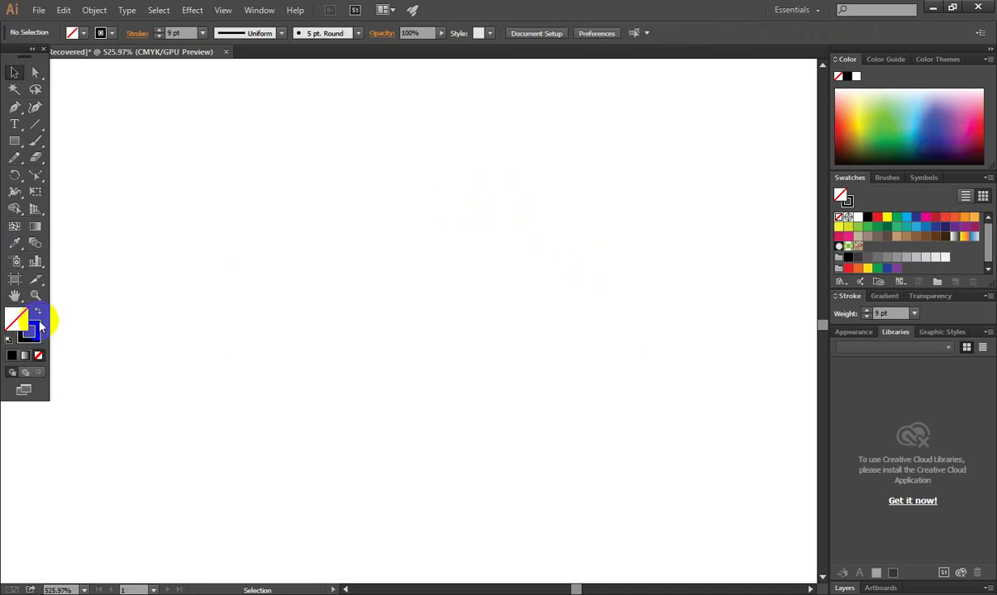
left_click(14, 140)
mouse_move(304, 232)
left_mouse_down()
mouse_move(423, 300)
mouse_move(558, 340)
left_mouse_up()
left_click(14, 73)
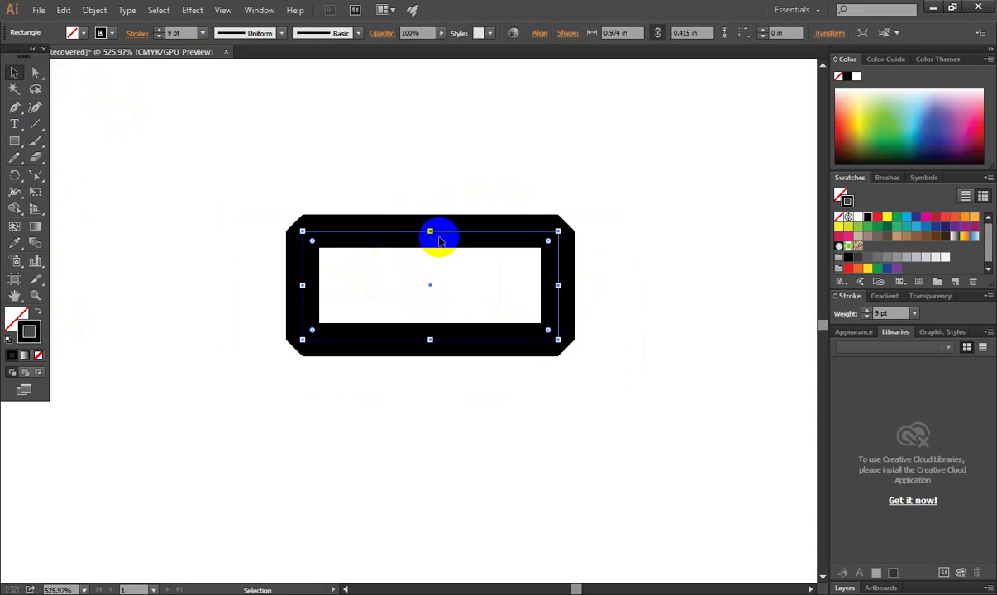
left_click(137, 33)
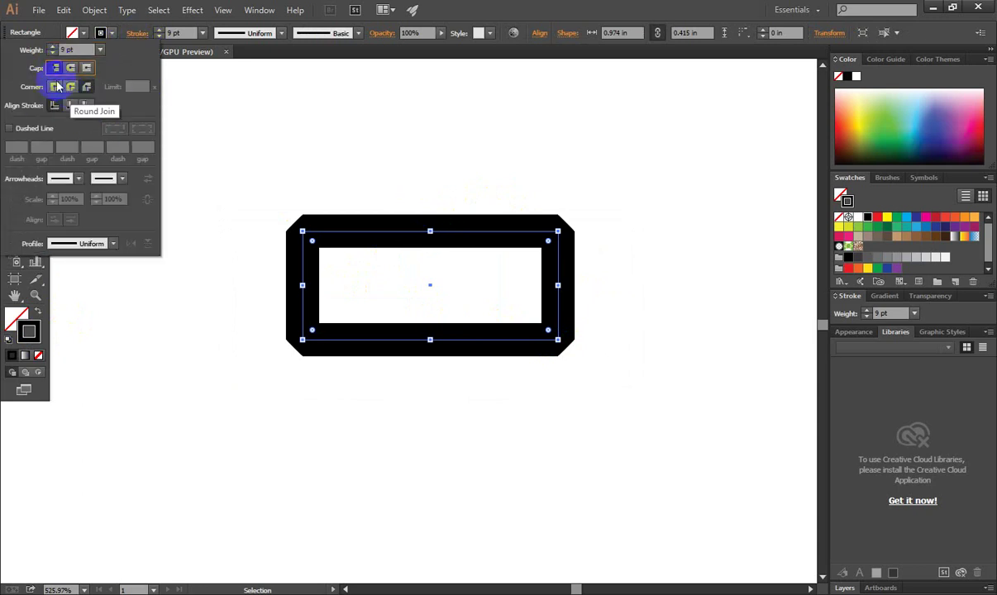
left_click(55, 86)
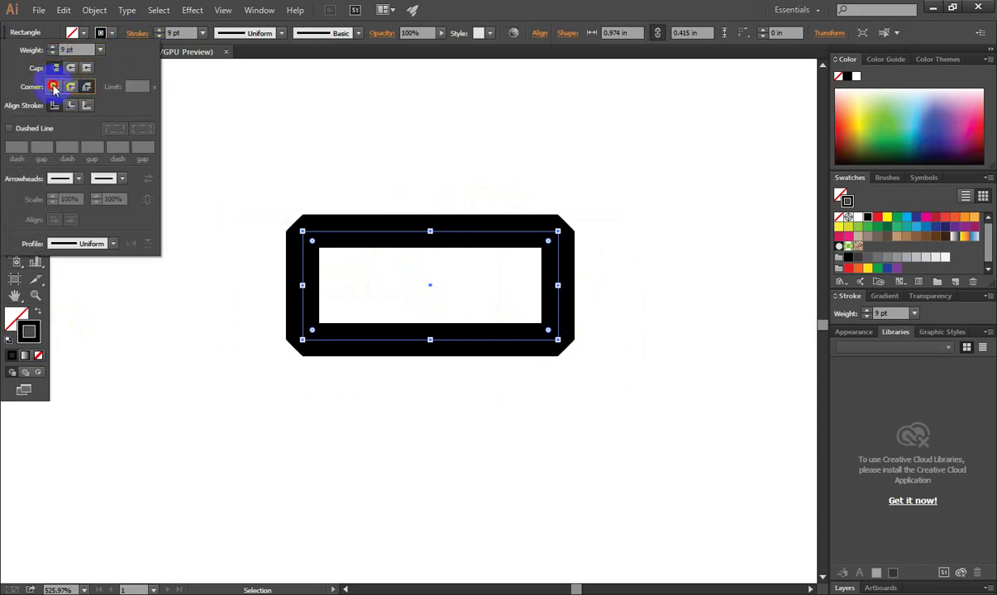
left_click(460, 221)
left_click(473, 239)
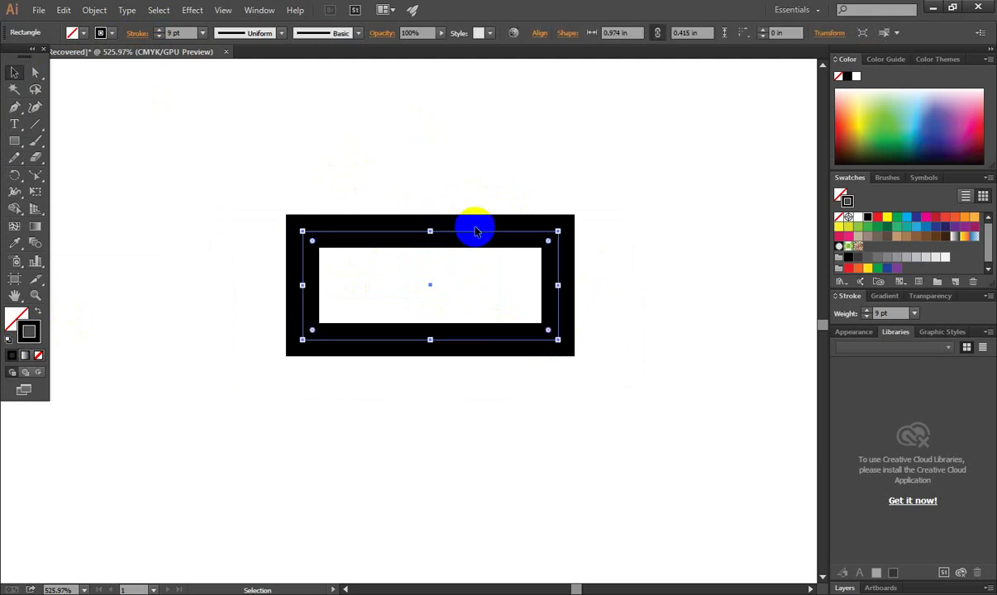
left_click(434, 232)
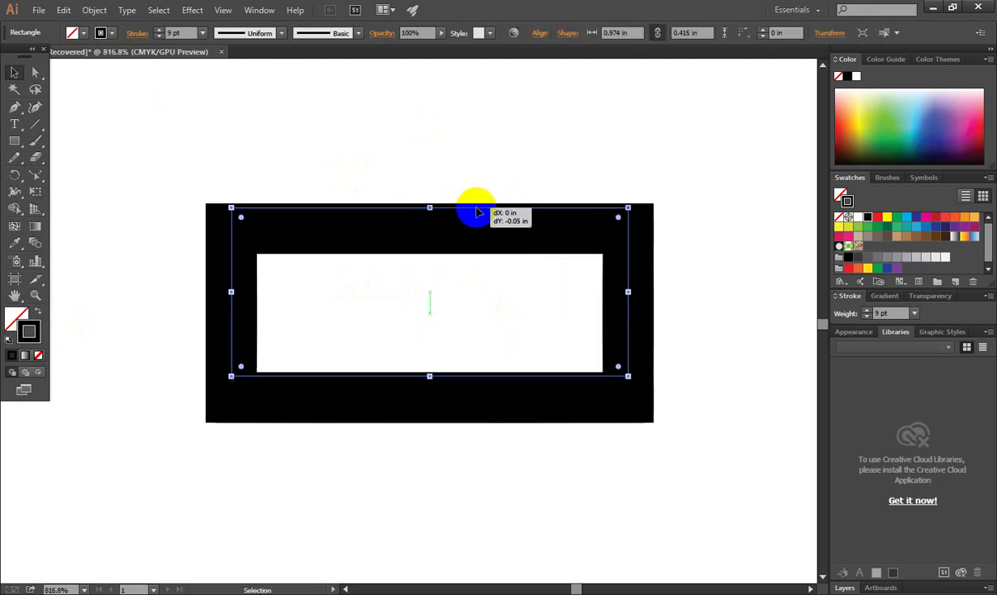
left_click_drag(476, 234, 434, 206)
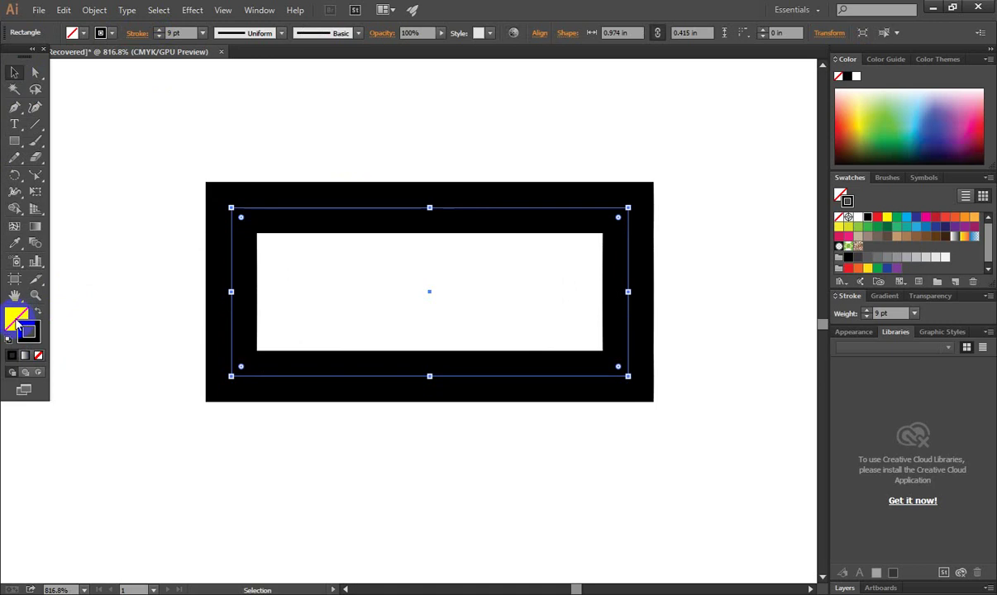
left_click(451, 204)
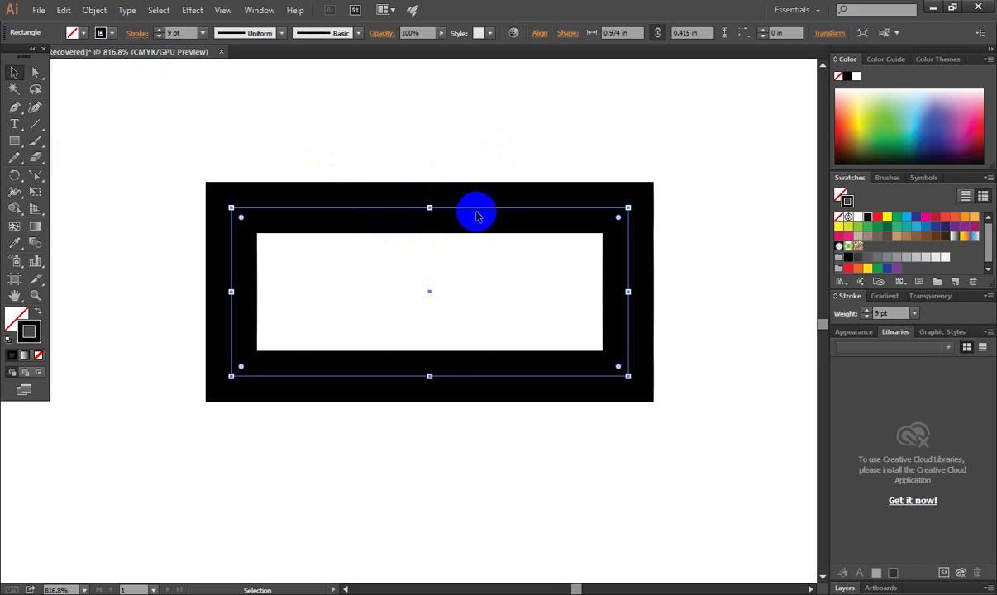
Expand the rectangle's fill and stroke into solid shapes with Object > Expand.
left_click(95, 11)
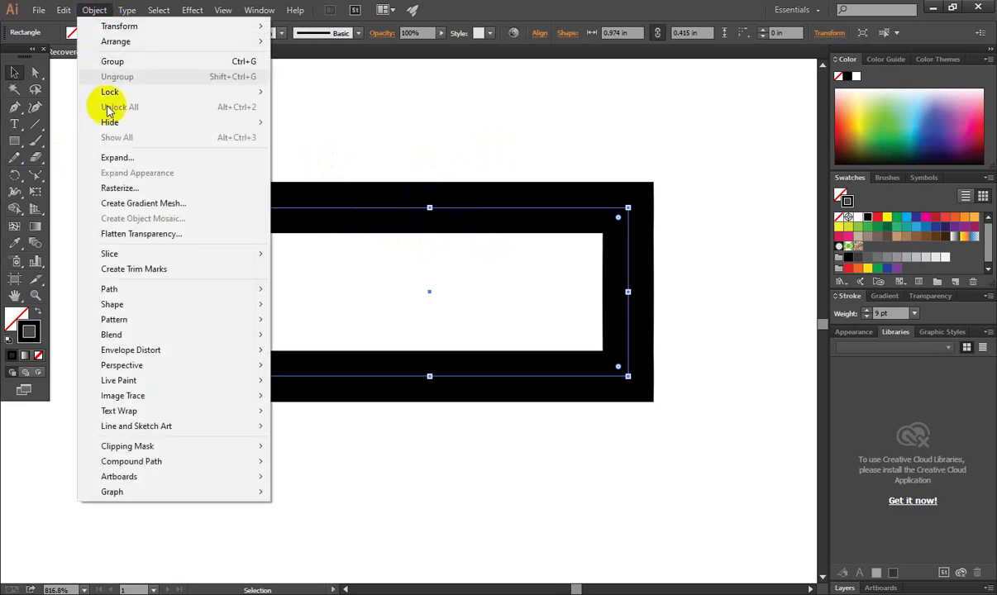
left_click(128, 159)
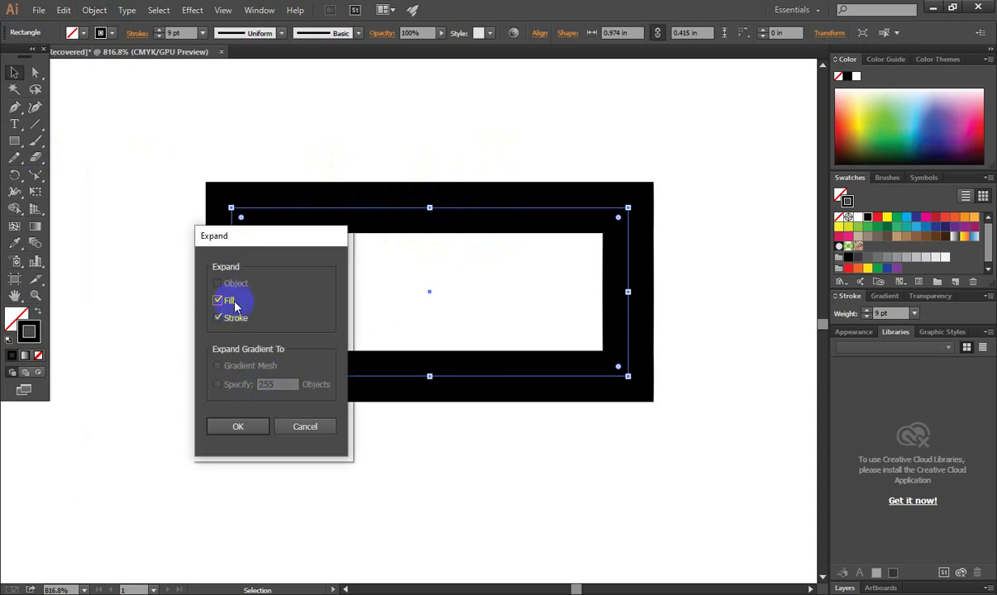
left_click(238, 426)
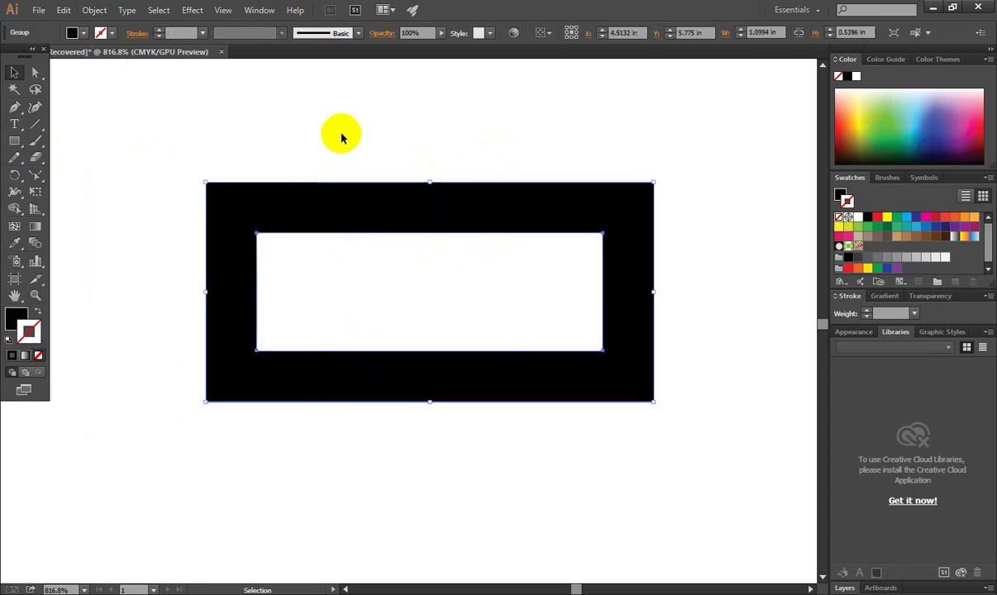
Reselect the expanded black frame and nudge it slightly to the right.
left_click(343, 140)
left_click(332, 202)
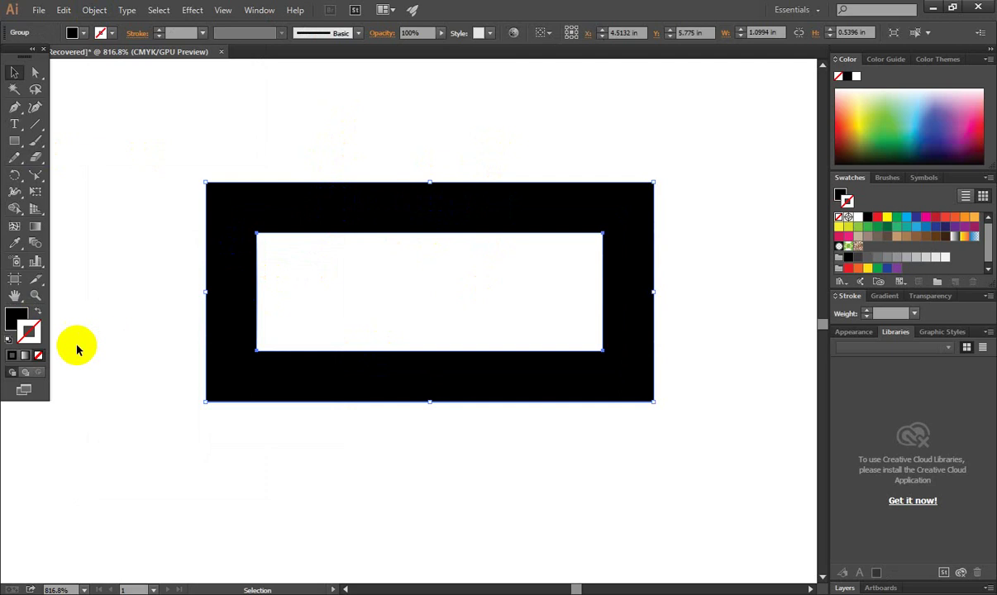
left_click(244, 216)
left_click(15, 317)
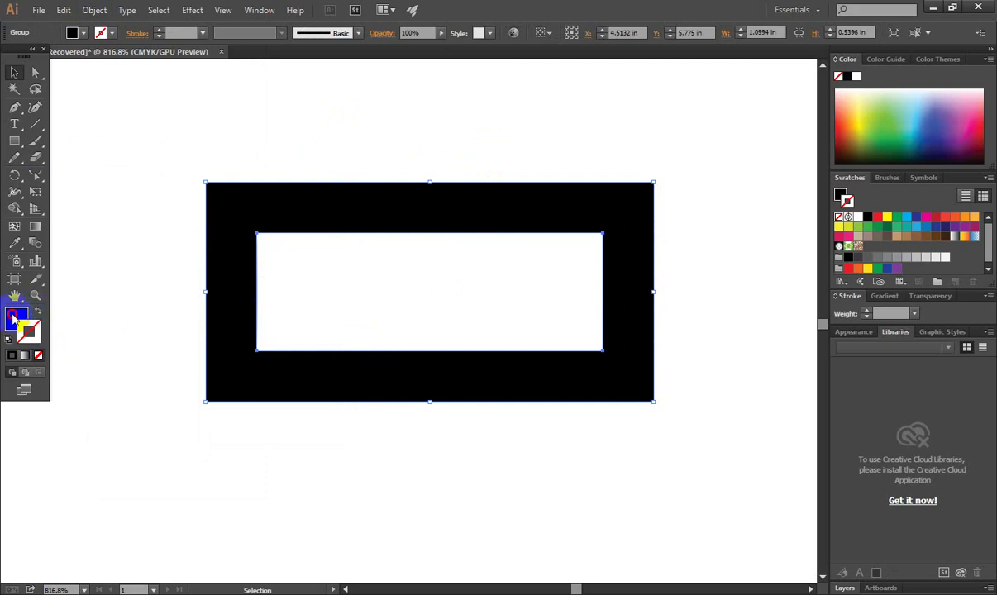
mouse_move(389, 204)
left_mouse_down()
mouse_move(498, 210)
mouse_move(540, 197)
mouse_move(466, 223)
left_mouse_up()
left_click(485, 122)
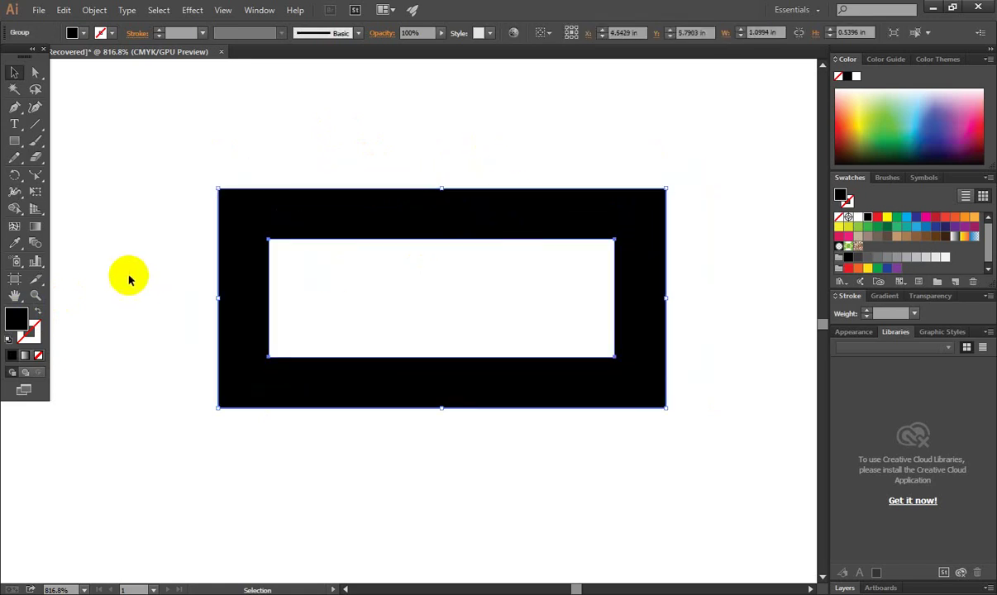
left_click_drag(457, 215, 496, 185)
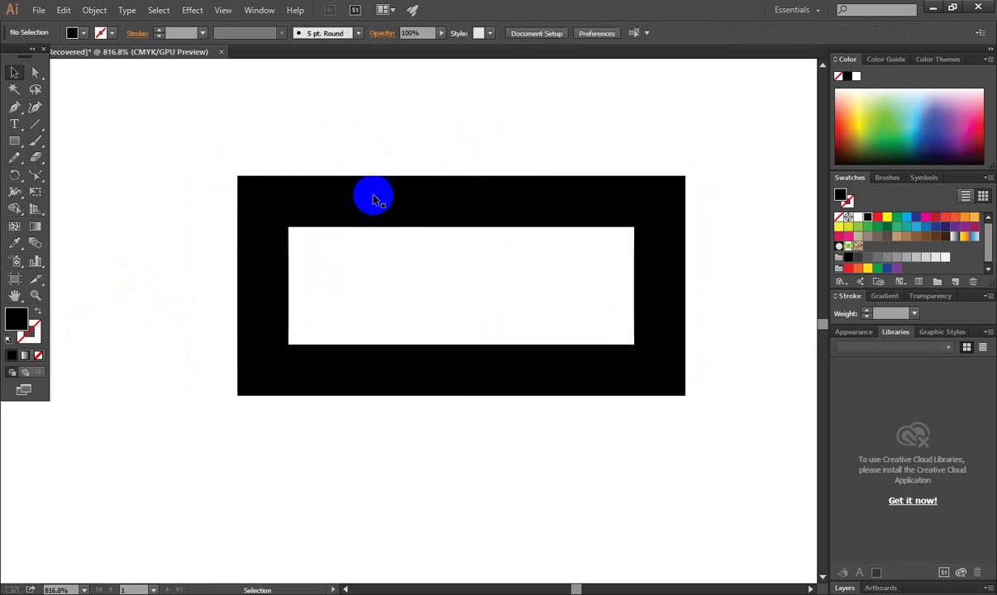
Delete the black frame and draw a horizontal line across the artboard centre.
left_click_drag(373, 196, 367, 240)
key("Delete")
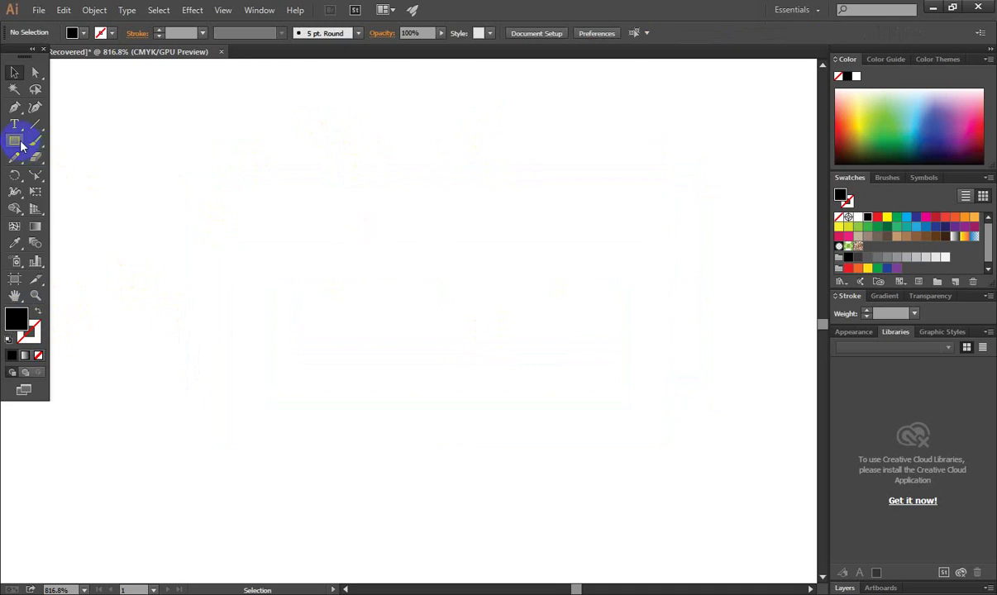
mouse_move(35, 124)
left_mouse_down()
mouse_move(84, 134)
mouse_move(90, 124)
left_mouse_up()
left_click_drag(277, 272, 571, 272)
left_click(14, 73)
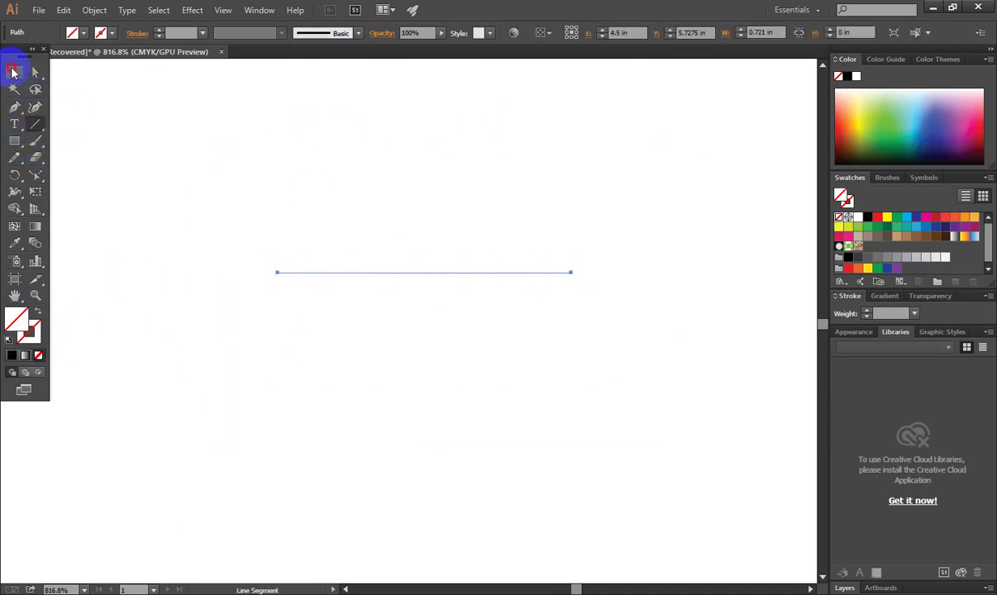
Give the line a 4 pt black stroke, zoom in, and reselect it.
left_click(159, 33)
left_click(527, 231)
key("z")
left_click(440, 256)
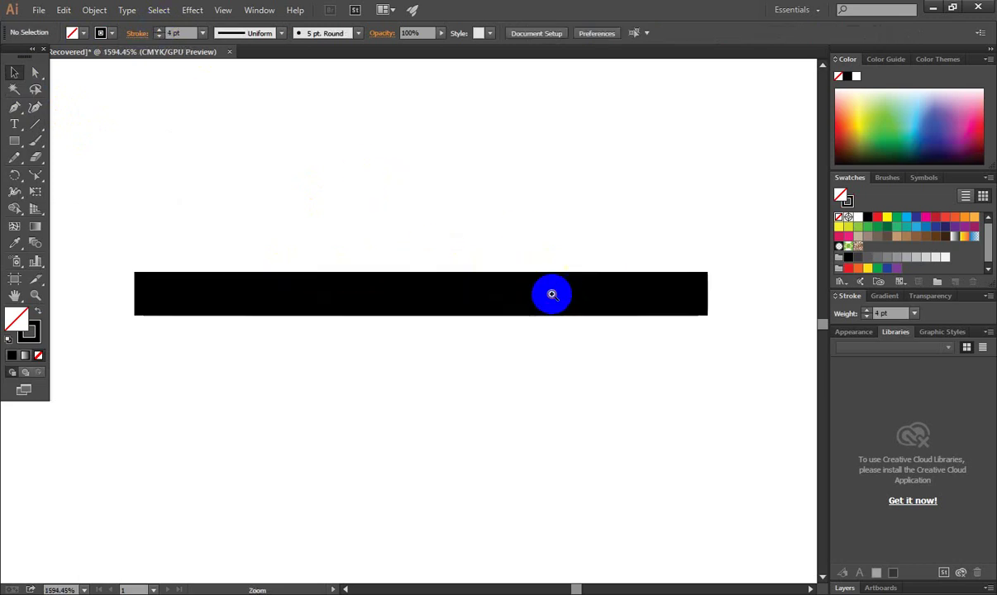
key("v")
left_click(484, 296)
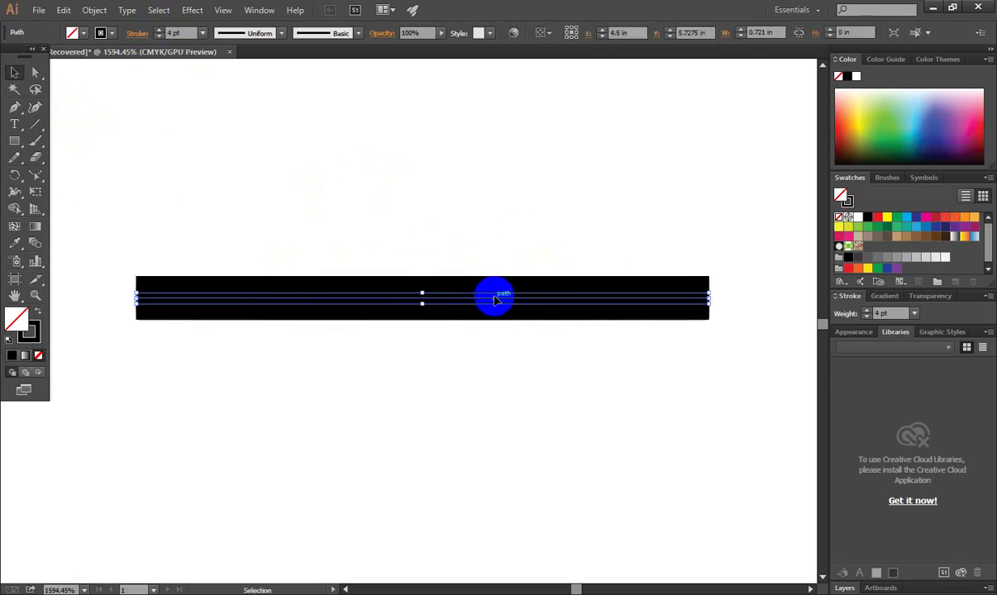
left_click(134, 33)
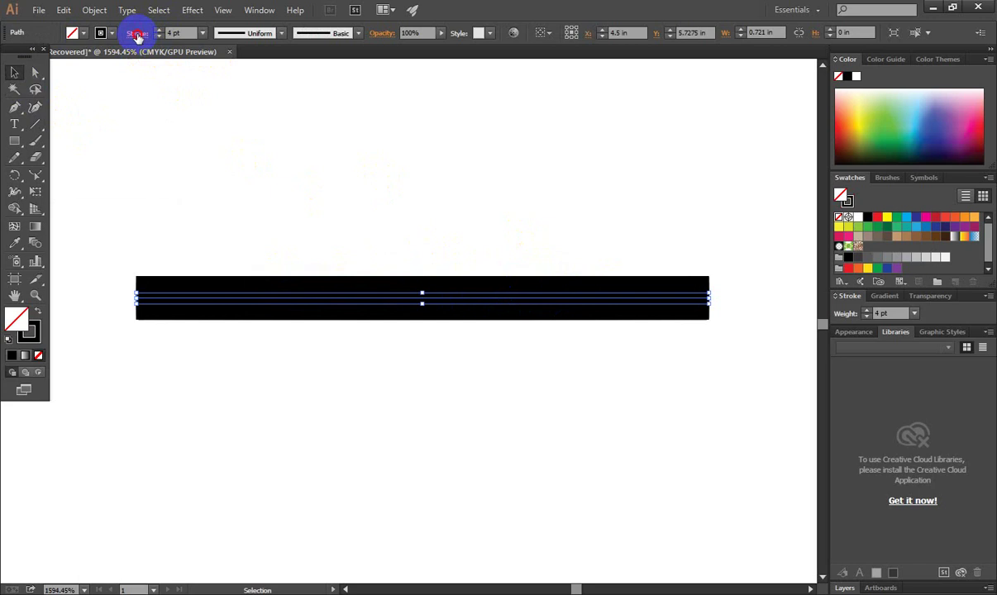
left_click(137, 35)
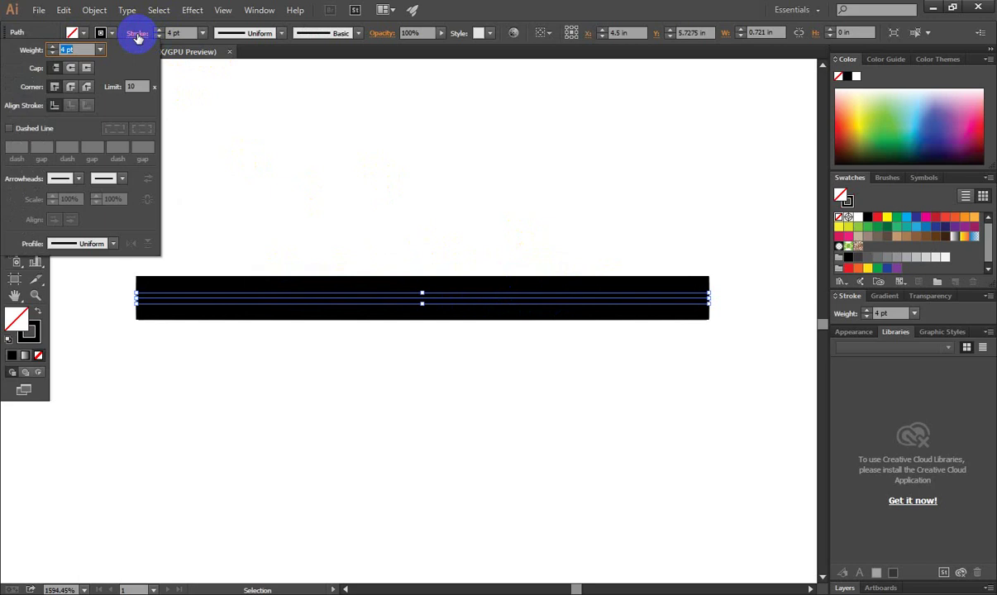
Give the 4 pt line Round Cap ends in the Stroke panel.
left_click(70, 68)
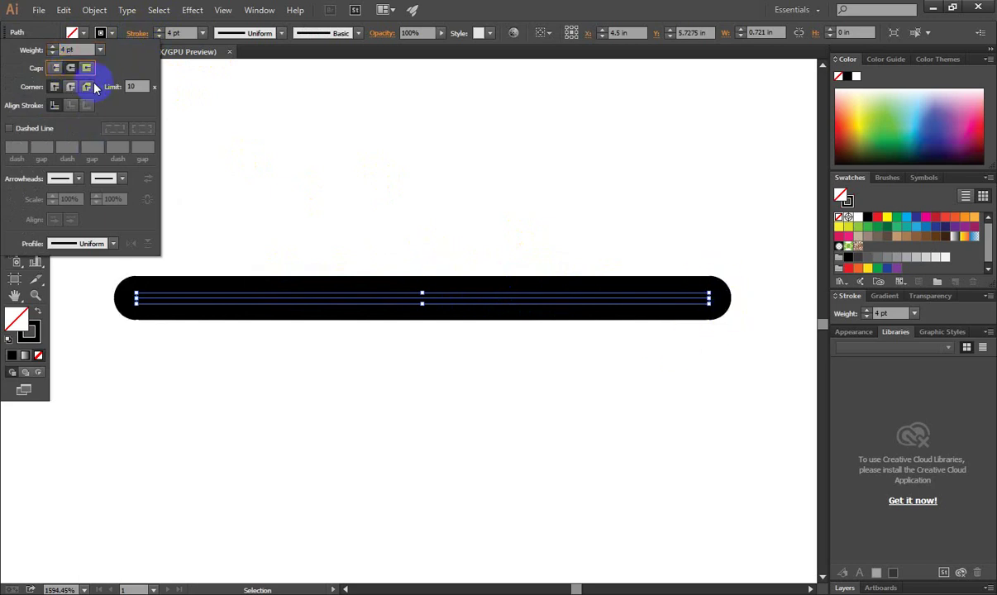
left_click(284, 293)
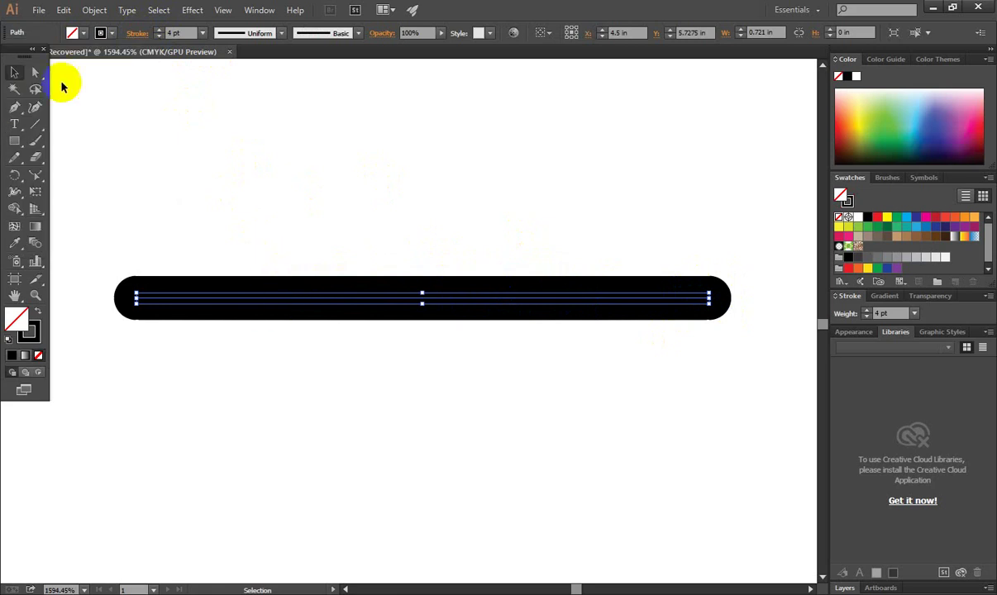
left_click(252, 279)
left_click(314, 294)
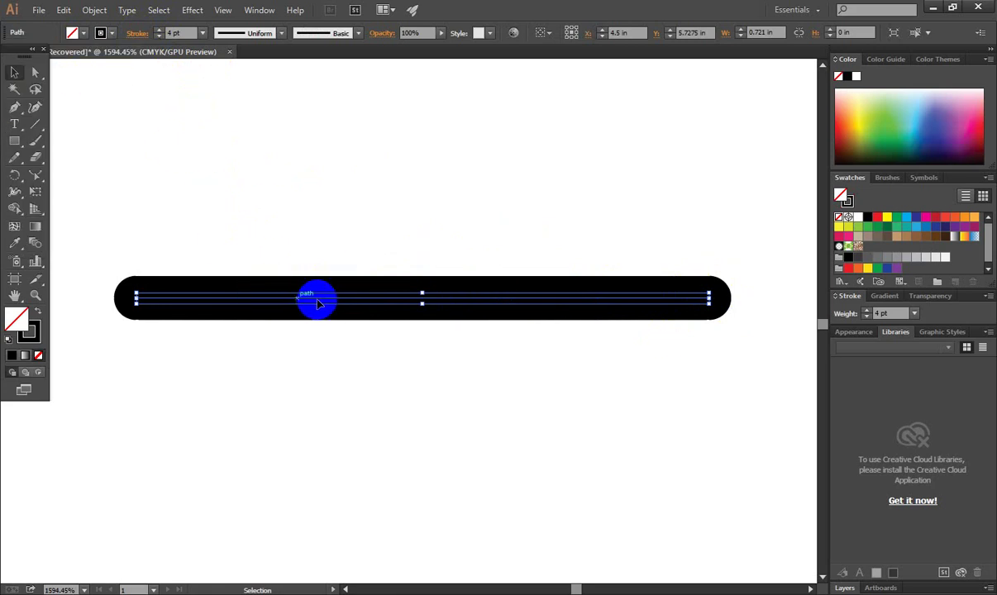
left_click(139, 40)
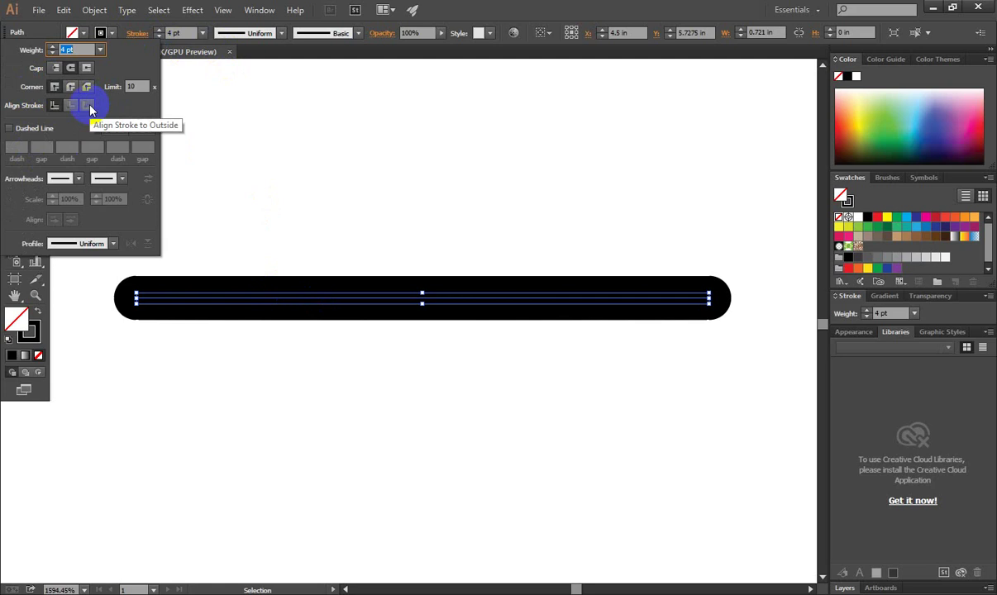
left_click(393, 207)
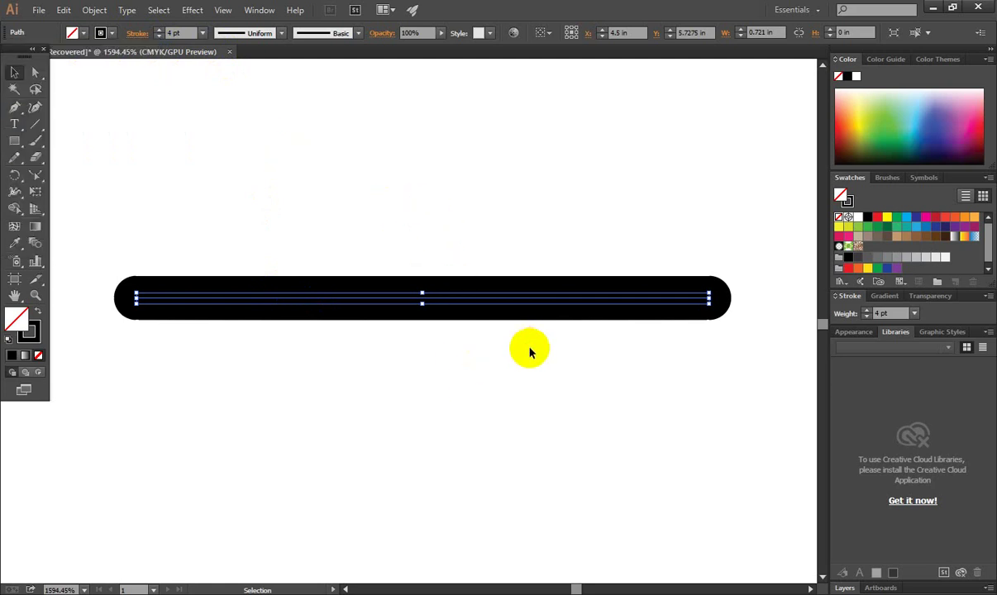
Move the round-capped line slightly up and to the right.
left_click(519, 322)
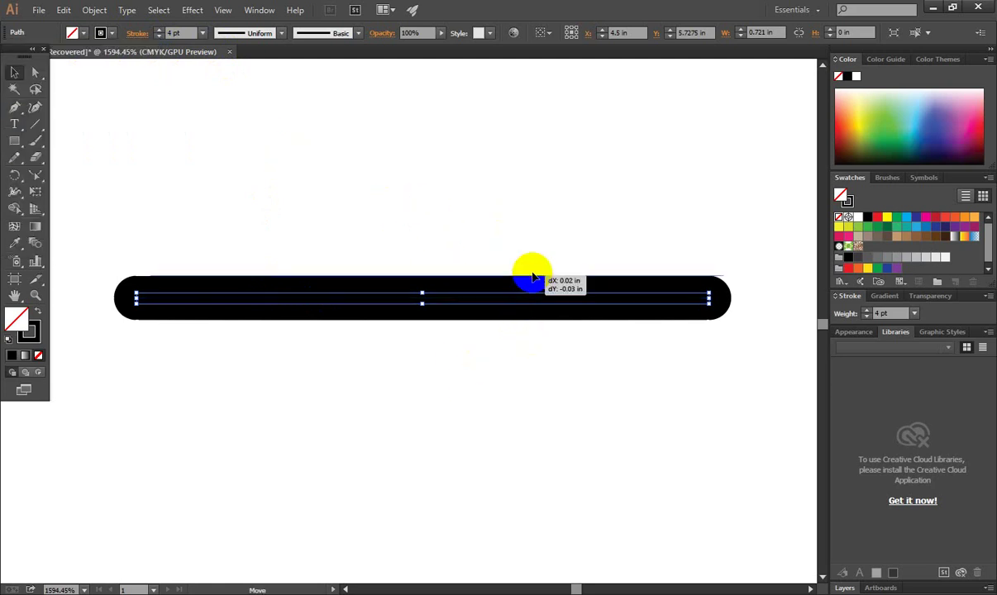
left_click_drag(517, 304, 532, 280)
left_click_drag(412, 187, 494, 400)
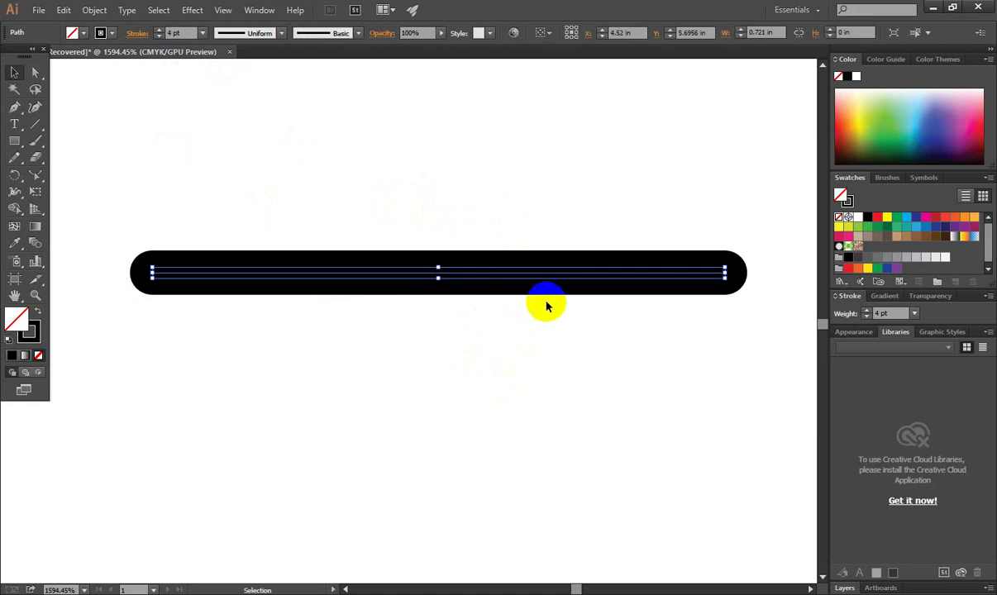
left_click(550, 276)
left_click(552, 262)
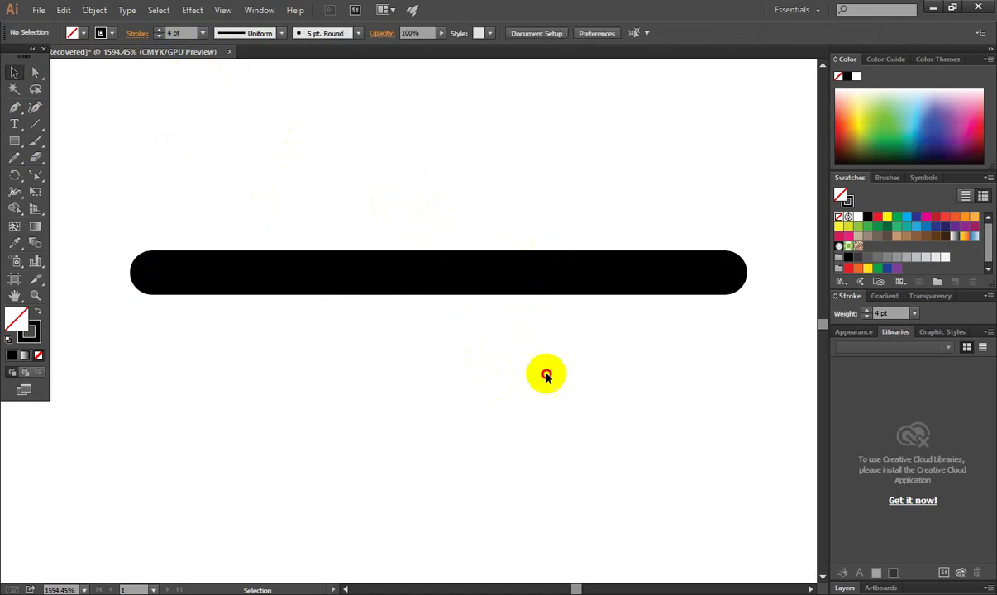
left_click_drag(458, 187, 556, 403)
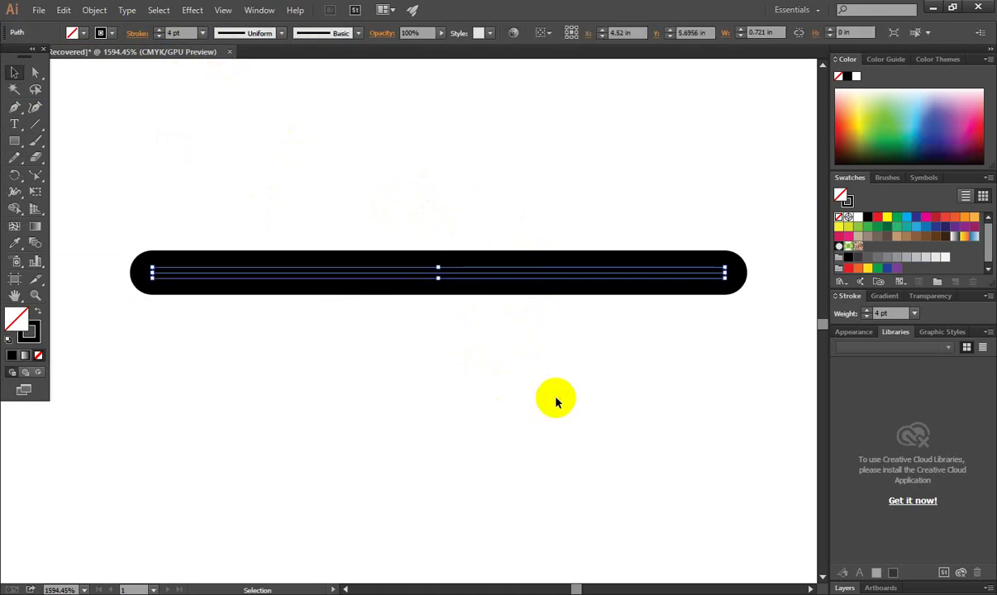